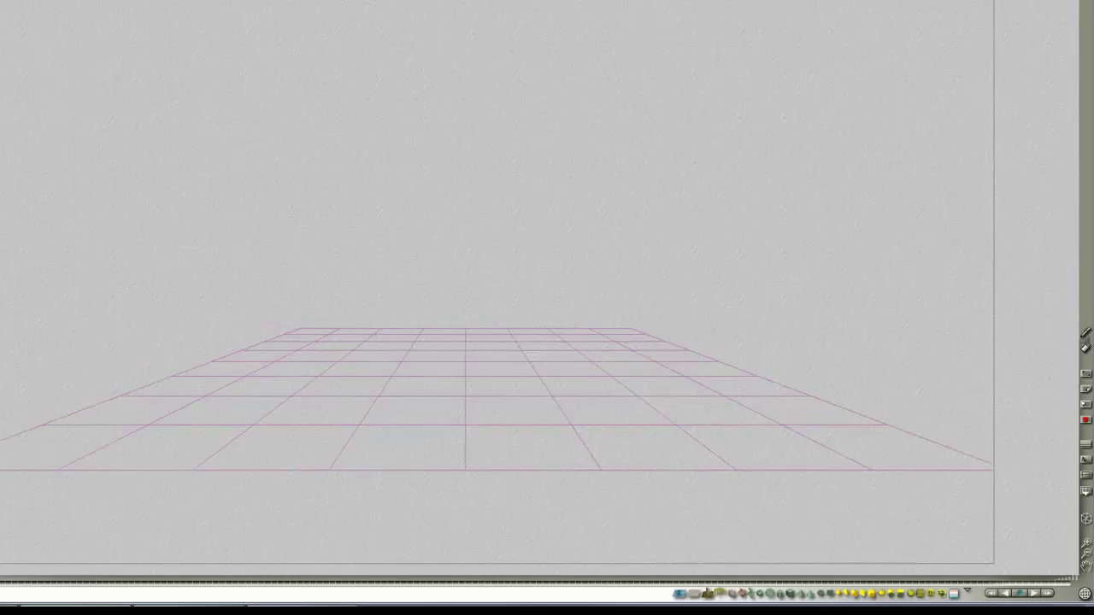
Step: Enable image-based lighting in the Sky Lab and load Windows_angular.hdr as the HDRI image
left_click(189, 39)
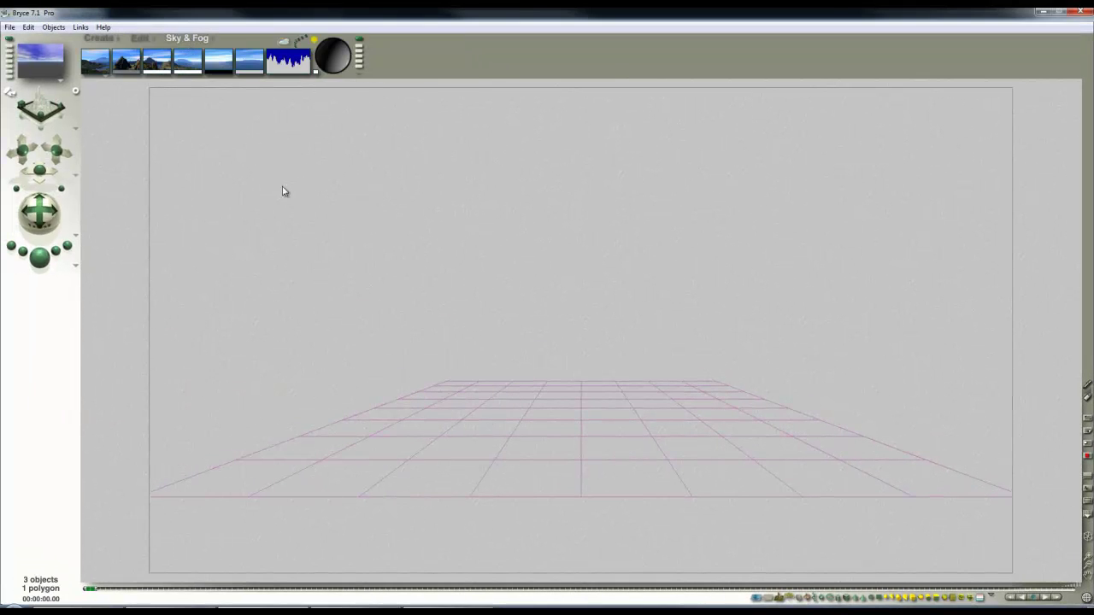
left_click(279, 40)
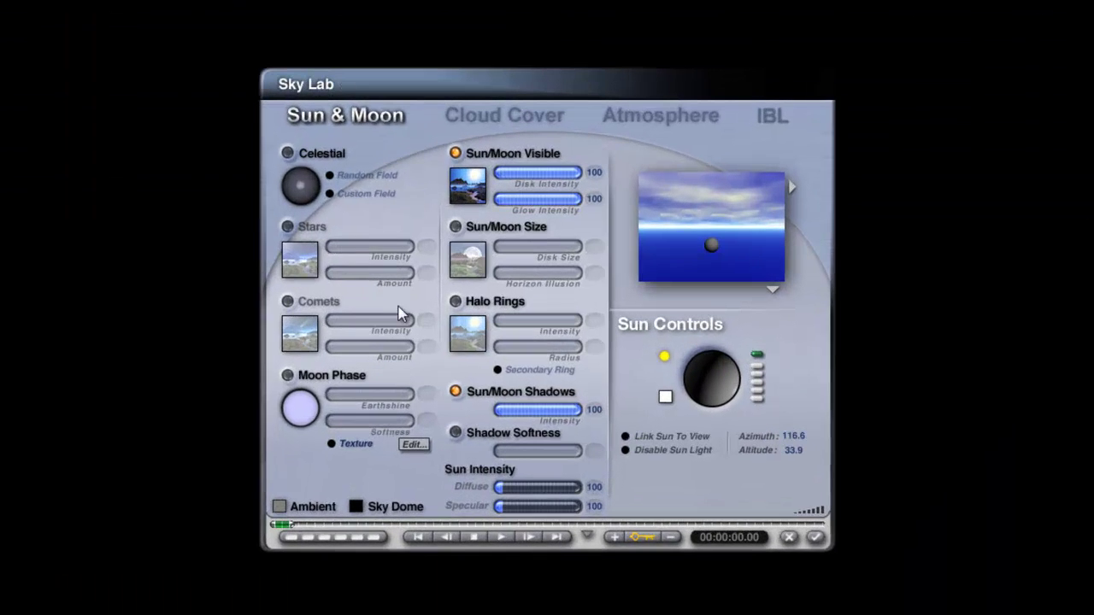
left_click(769, 119)
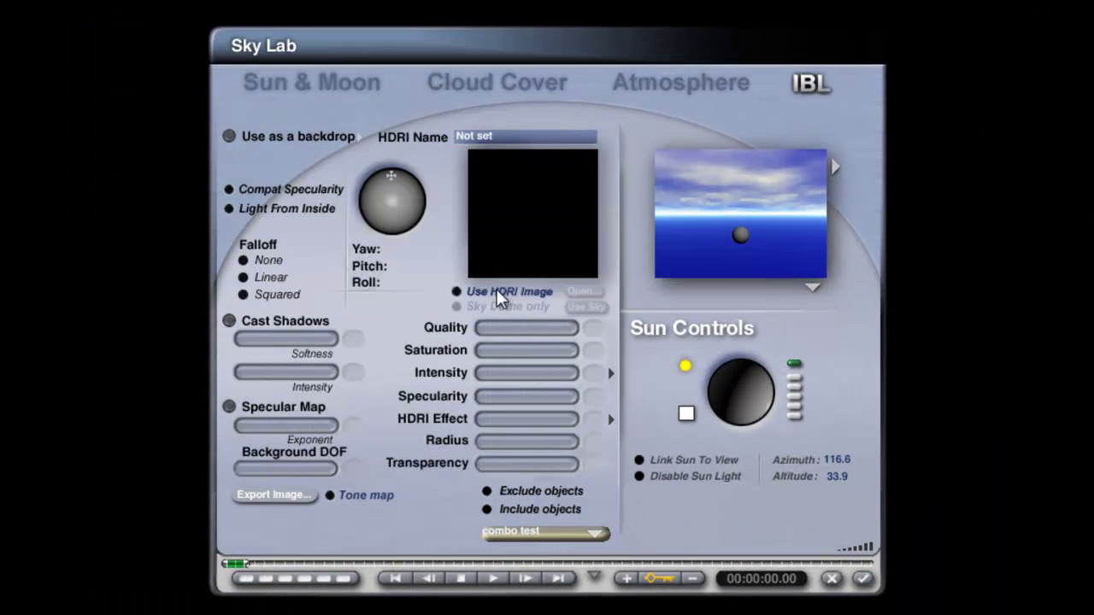
left_click(459, 291)
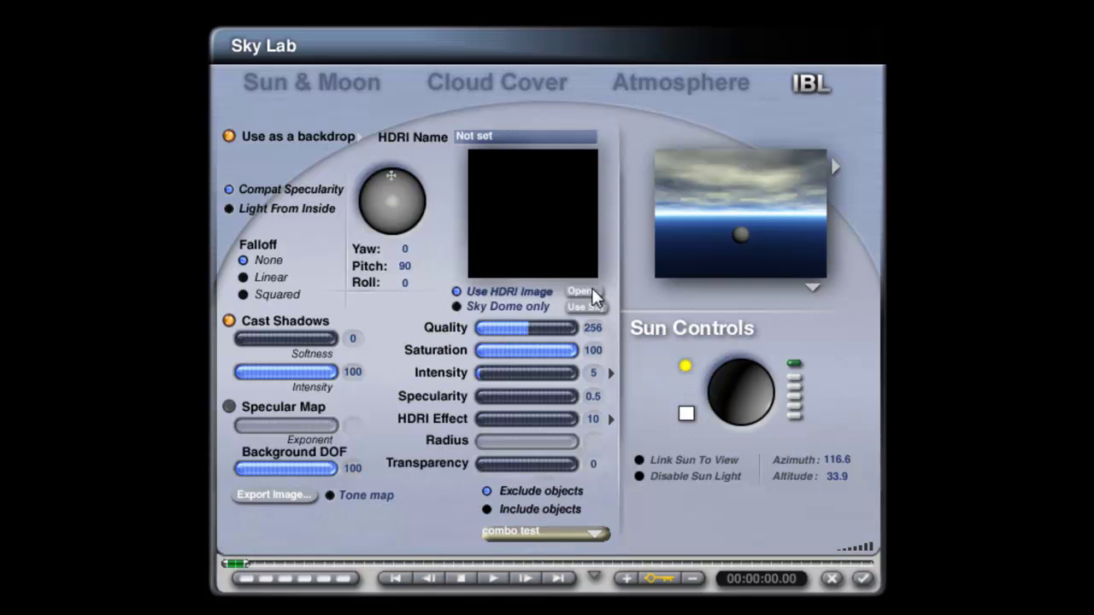
left_click(585, 291)
left_click(664, 200)
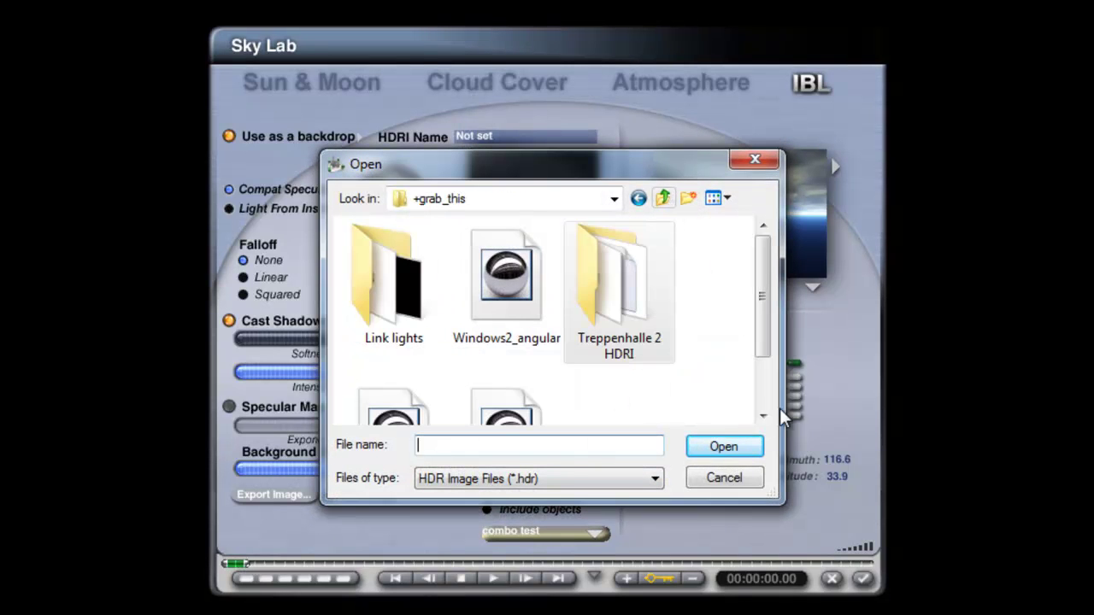
left_click_drag(772, 278, 764, 359)
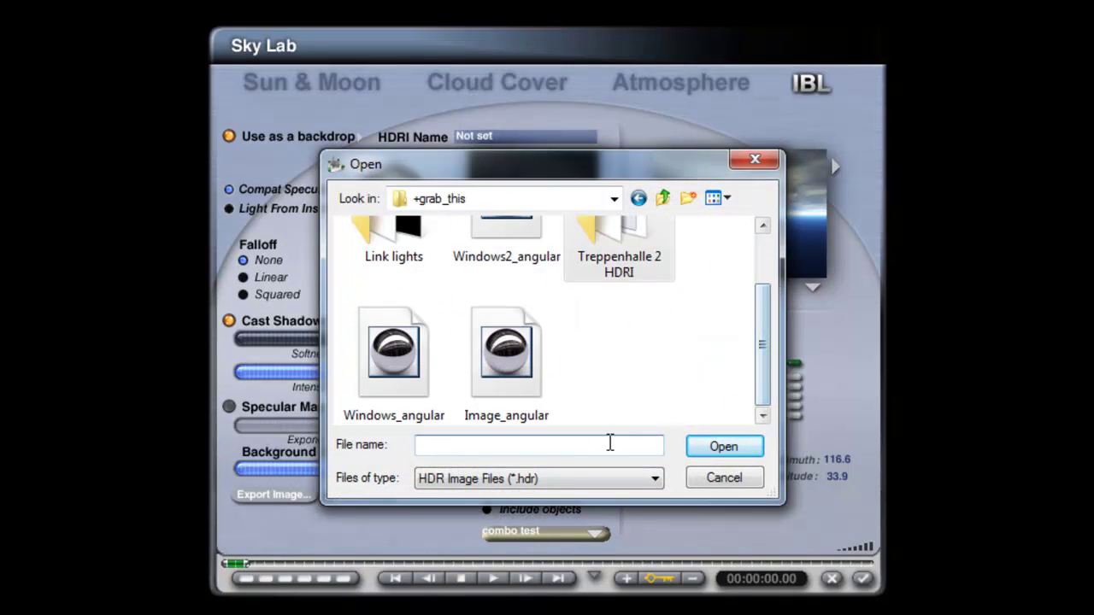
left_click(398, 385)
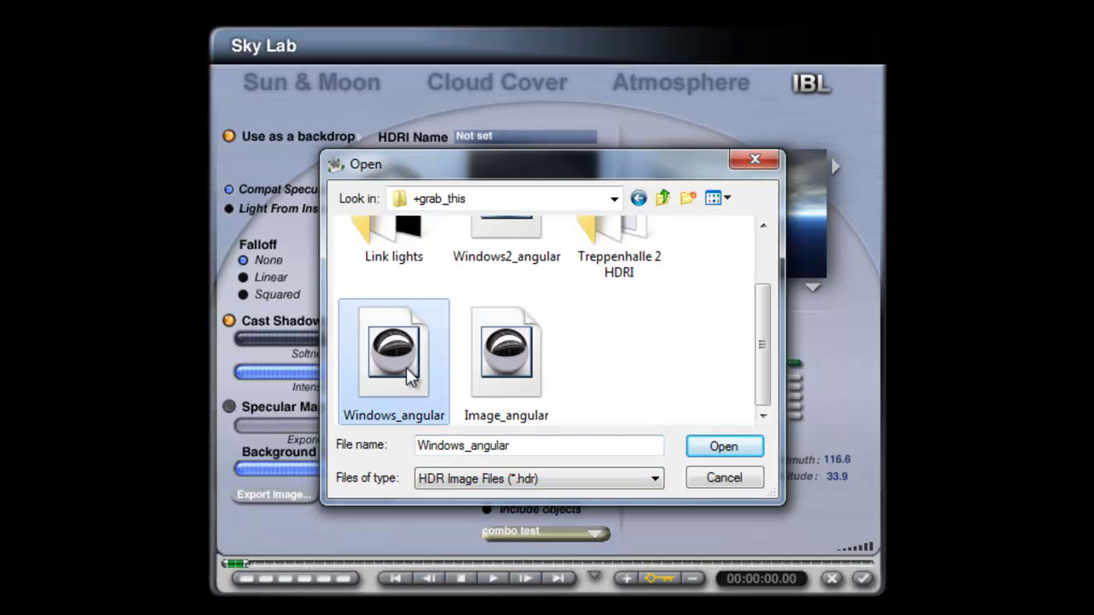
left_click(747, 453)
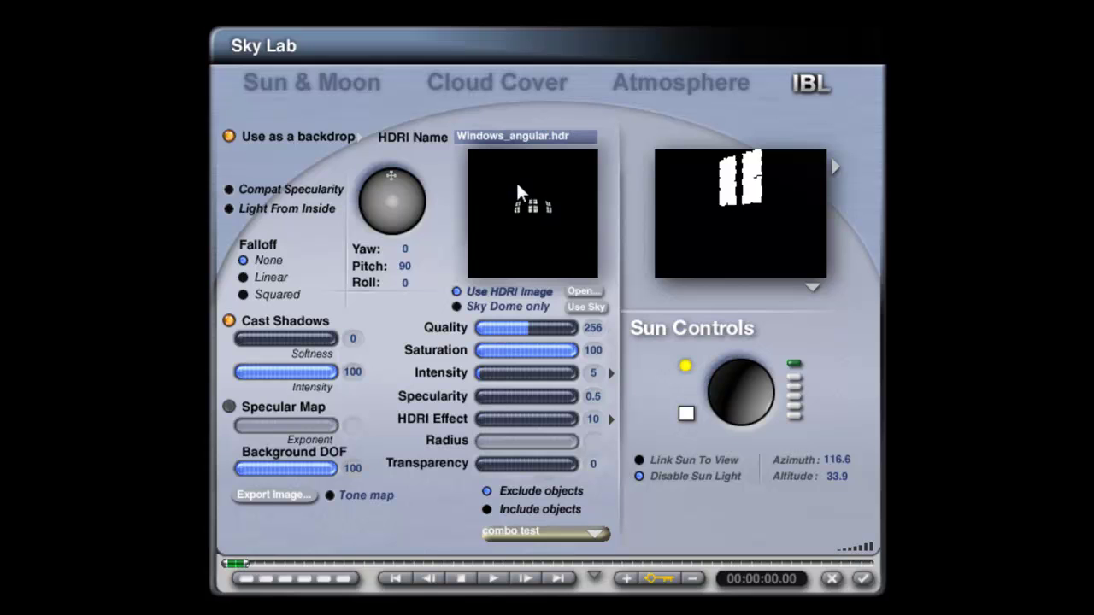
Step: Set the HDRI backdrop to Add to sky and lower the HDRI quality to 16
left_click(359, 136)
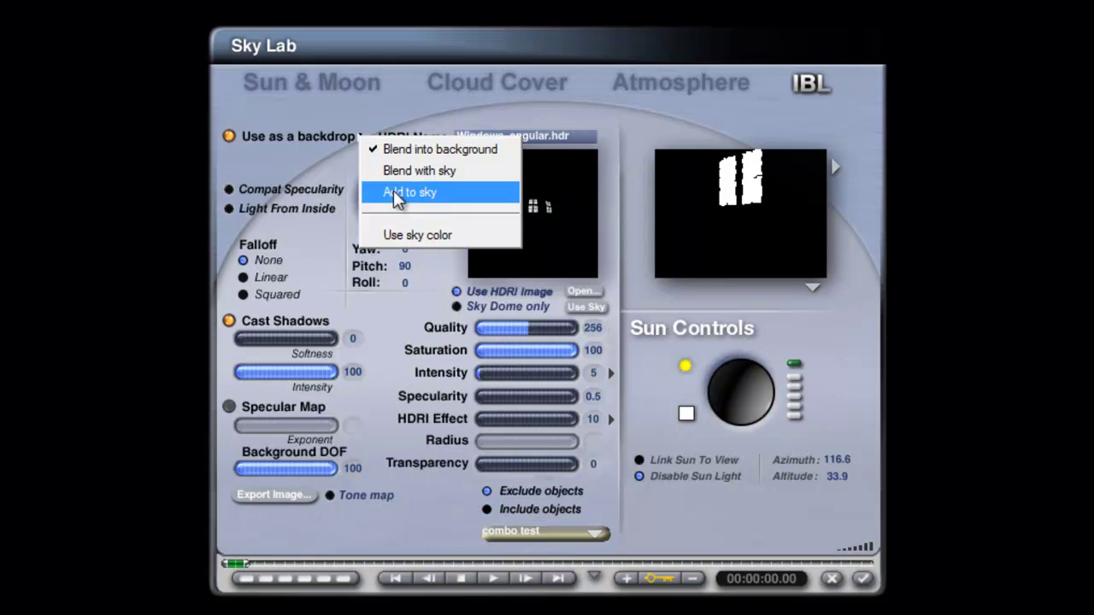
left_click(393, 196)
left_click_drag(518, 325, 518, 325)
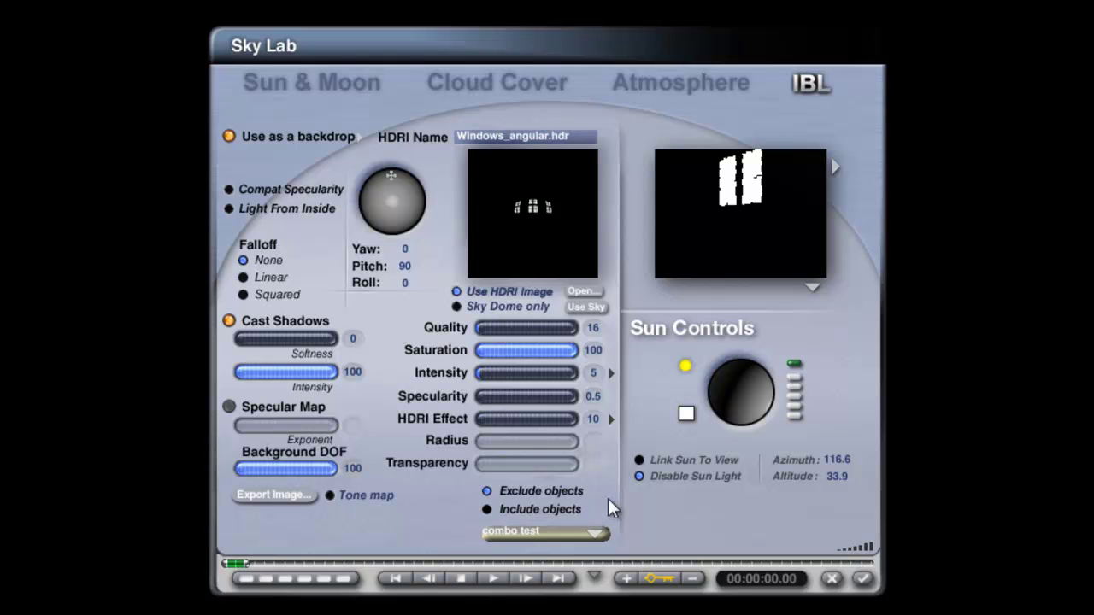
Step: Check the HDRI effect options for True ambience optimization and Ignore tone mapping, and accept the sky settings
left_click(612, 418)
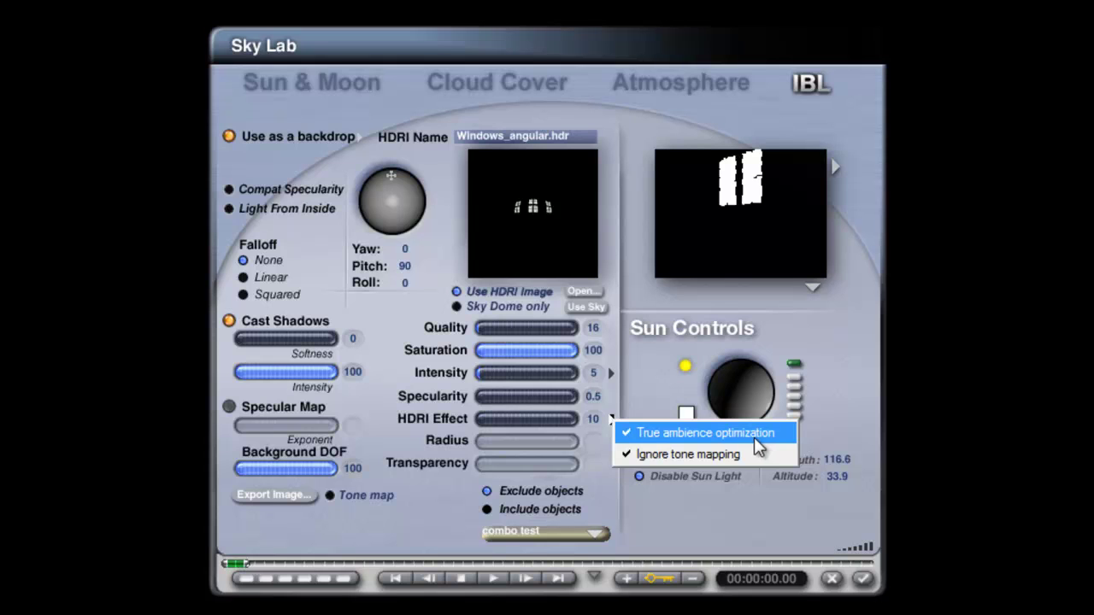
left_click(847, 430)
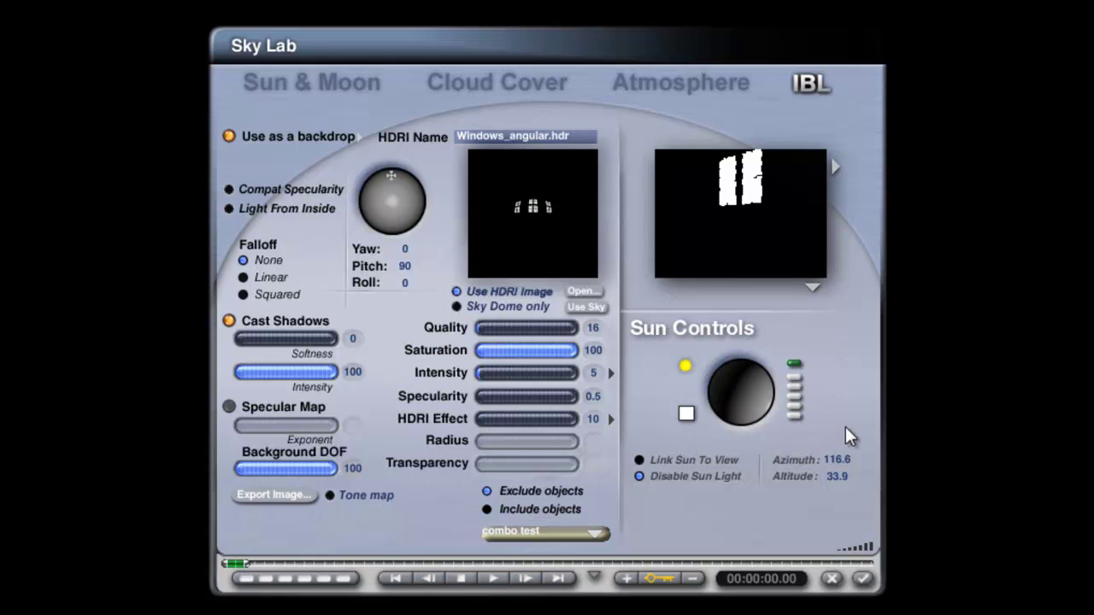
left_click(612, 418)
left_click(645, 377)
left_click(862, 578)
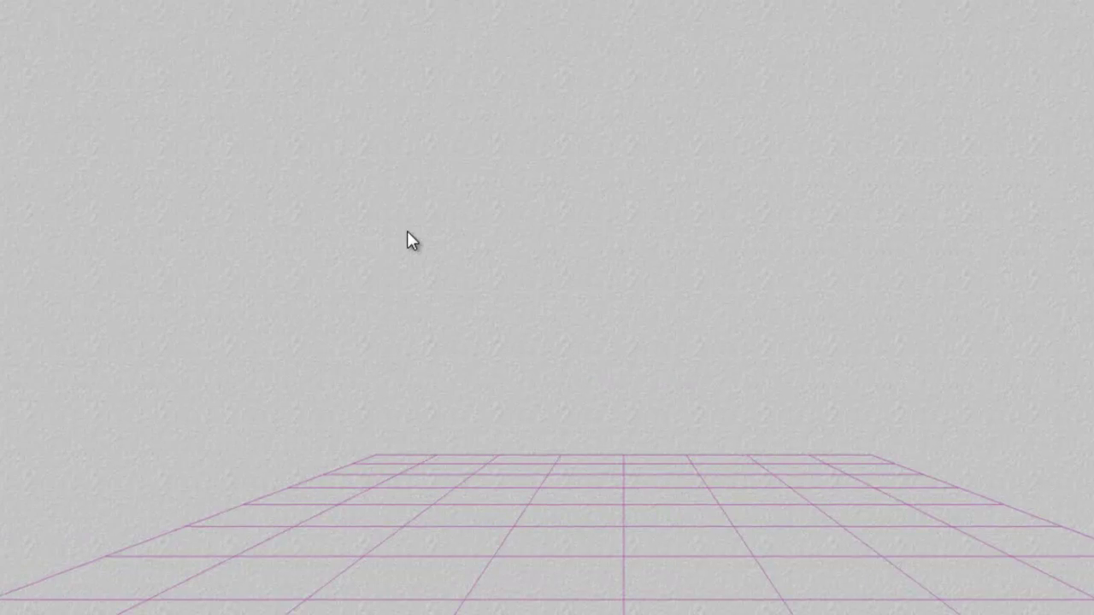
Step: Turn the atmosphere off with a black sky colour and render the scene
left_click(166, 129)
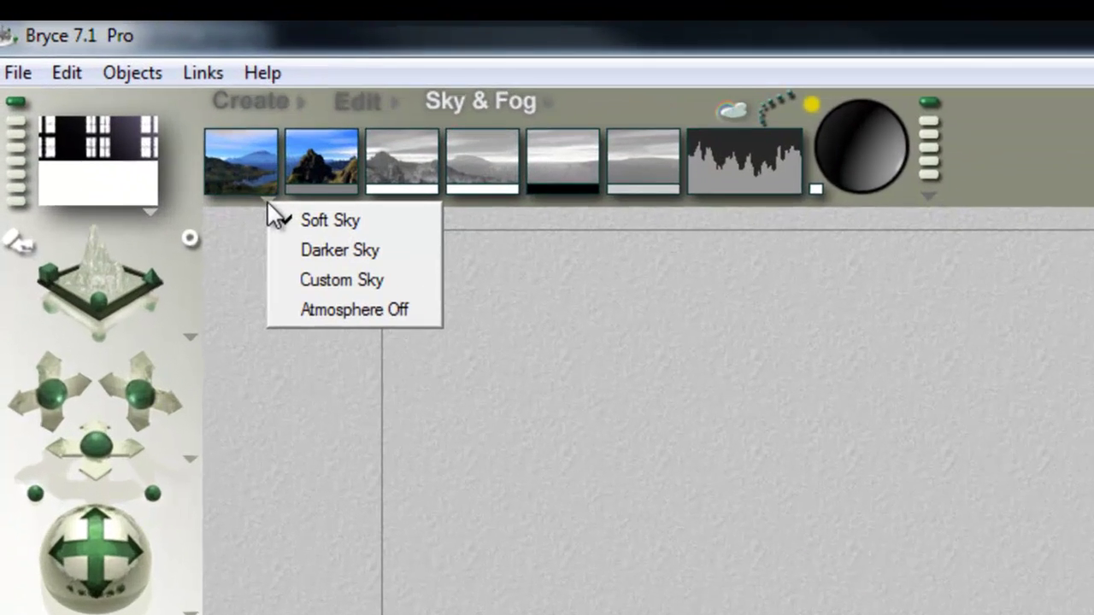
left_click(329, 314)
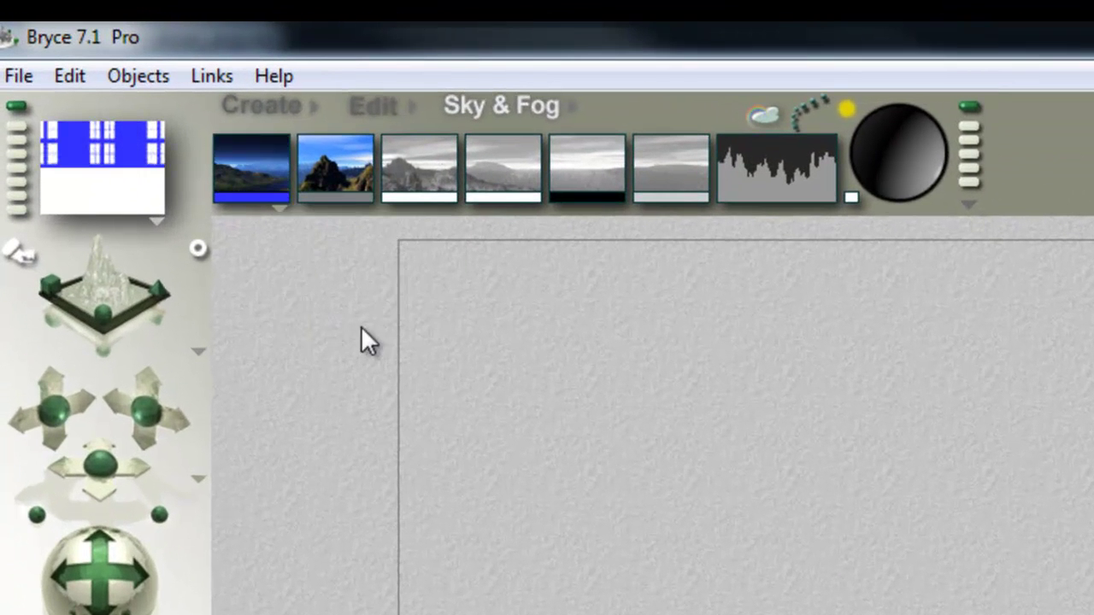
left_click_drag(279, 193, 565, 195)
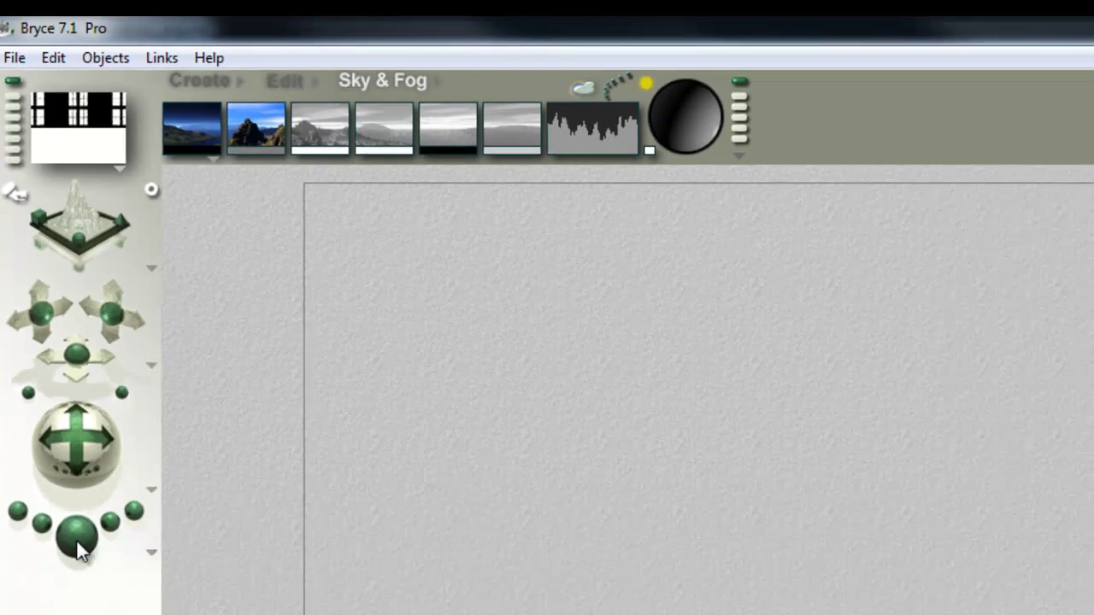
left_click(100, 614)
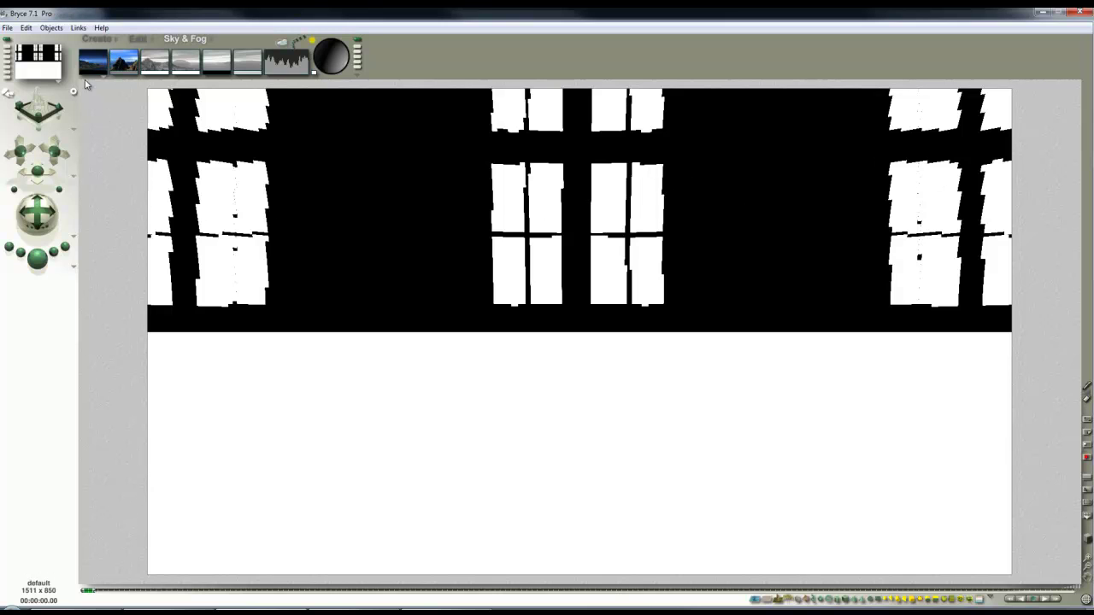
Step: Create a sphere and set its material's reflection to 15
left_click(96, 40)
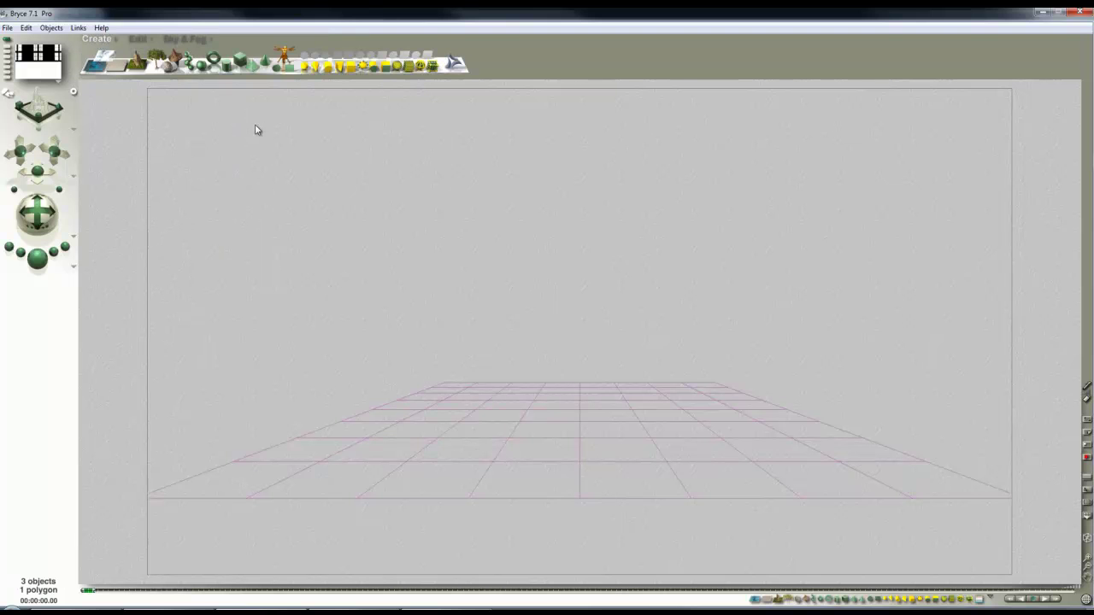
left_click(202, 67)
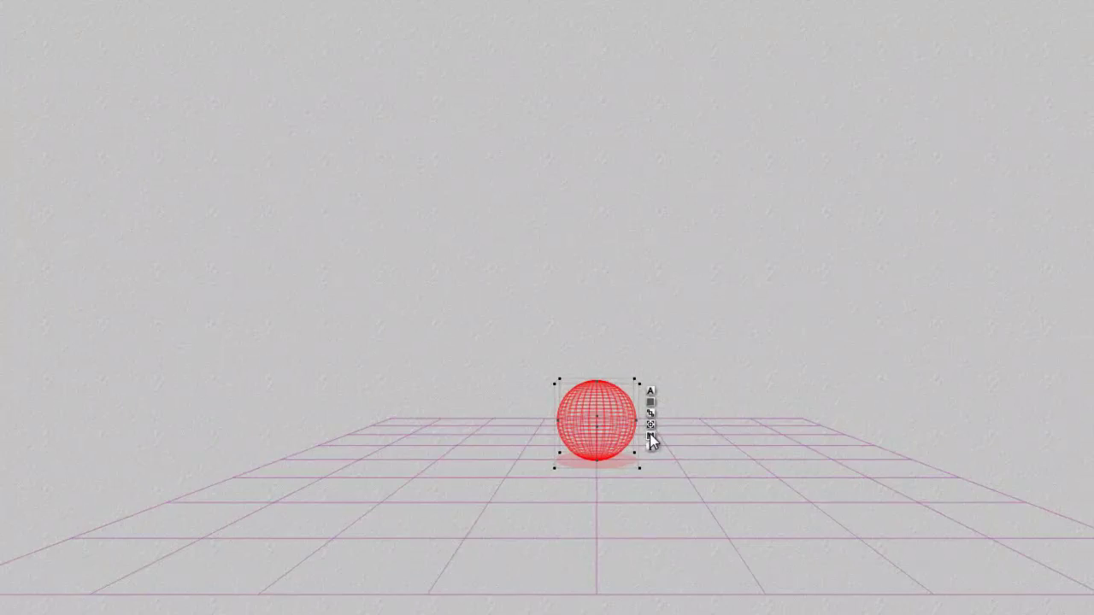
left_click(650, 436)
left_click(414, 473)
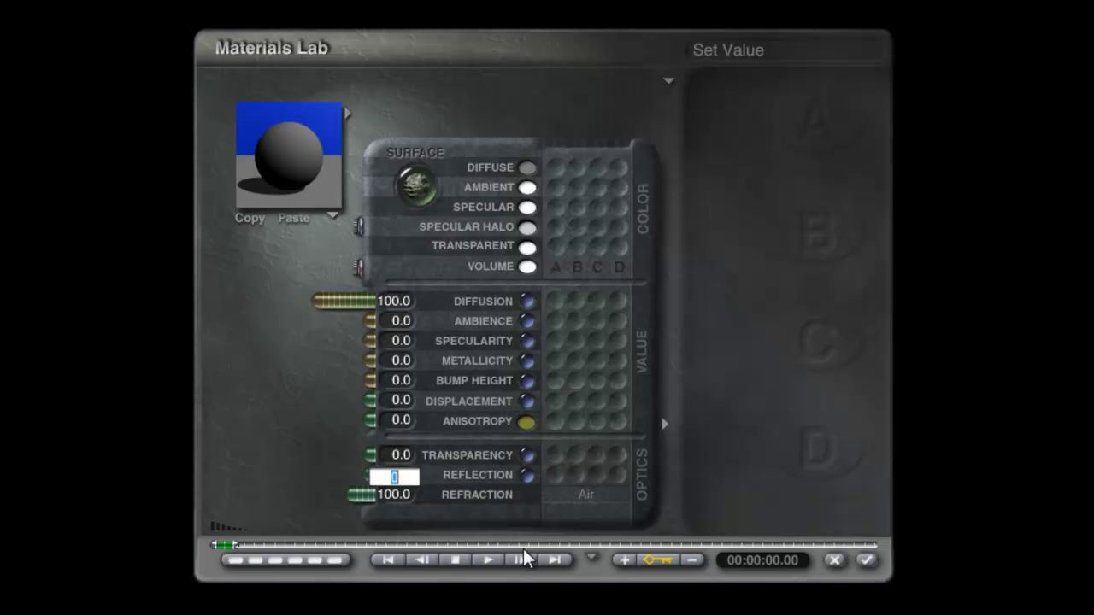
type("15")
key("Return")
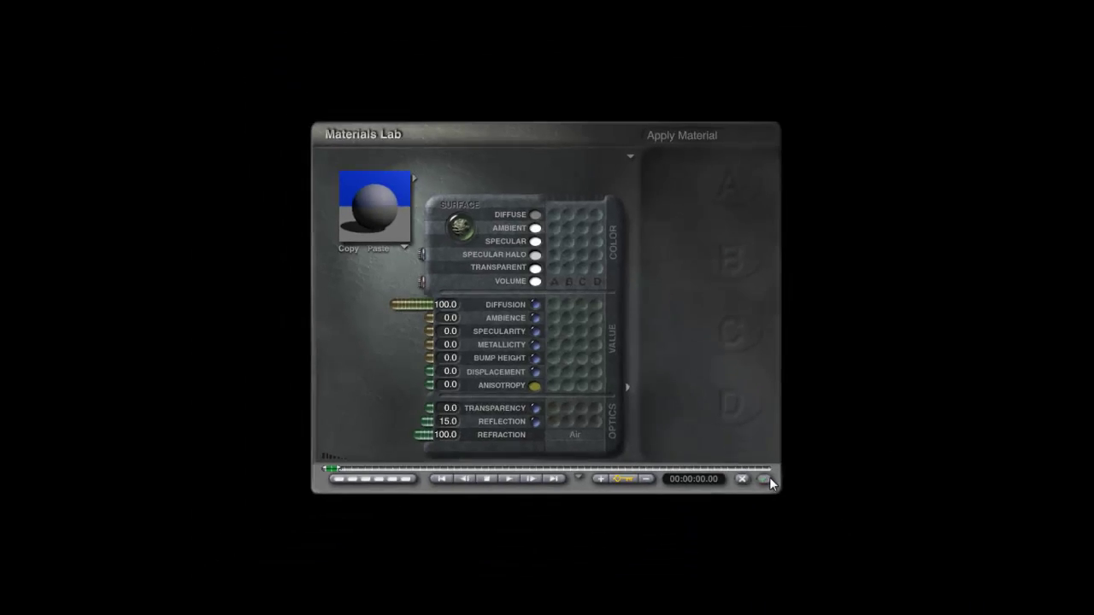
left_click(866, 560)
Step: Reposition the camera to look down at the sphere from an angle and closer up, and render the view
left_click_drag(56, 156, 56, 158)
left_click_drag(34, 213, 48, 175)
left_click_drag(40, 214, 40, 215)
left_click_drag(40, 171, 40, 169)
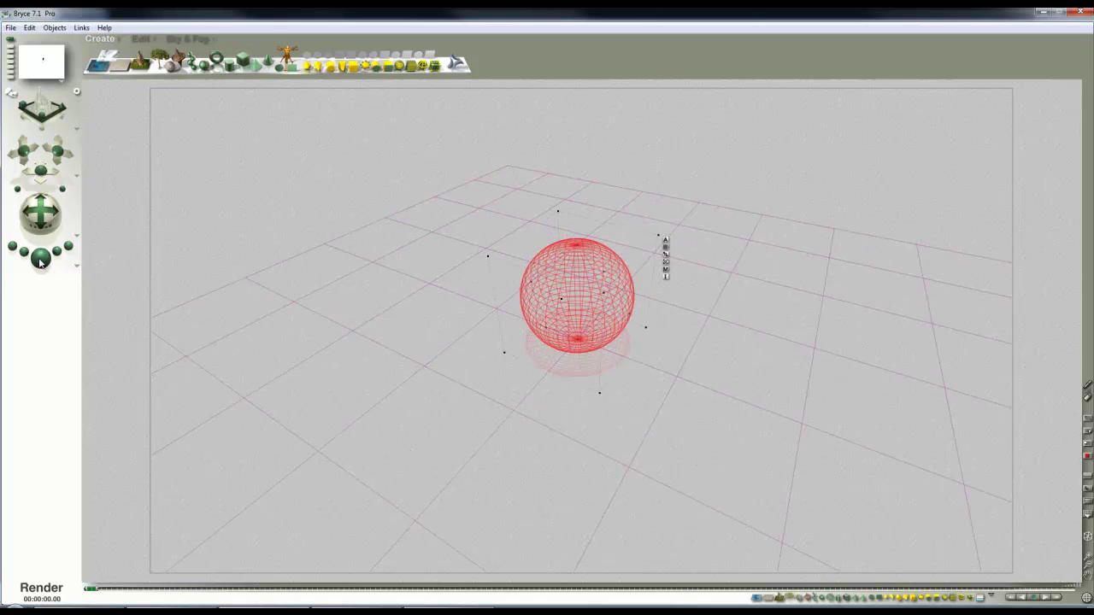
left_click(39, 256)
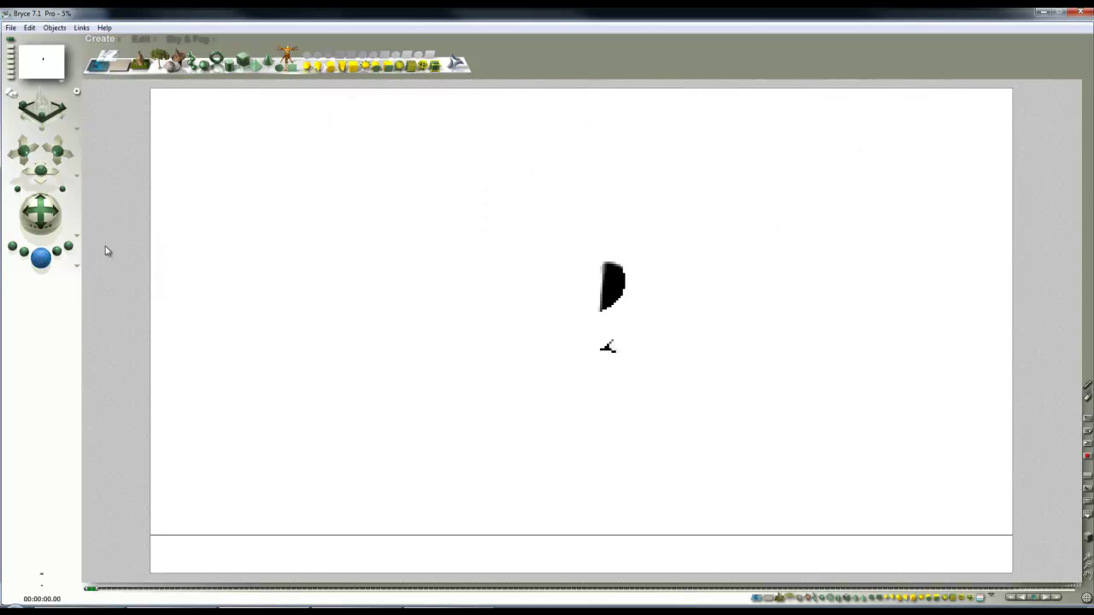
Step: Set premium rendering with 64 rays per pixel, True Ambience, TA Scattering Correction and maximum ray depth 4, and test-render the area around the sphere's window reflections
left_click(77, 266)
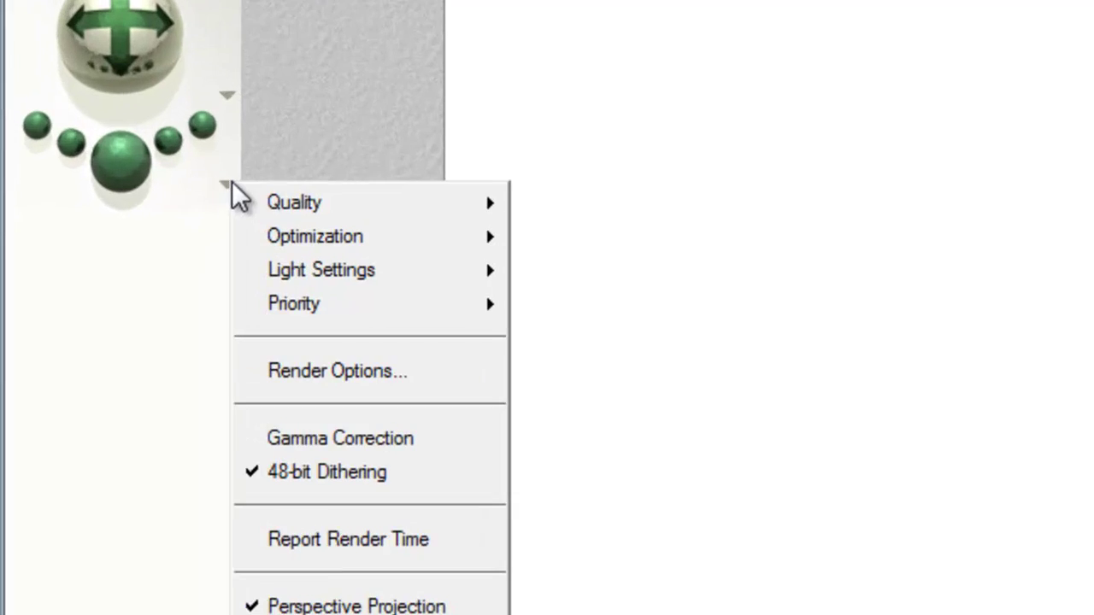
left_click(295, 371)
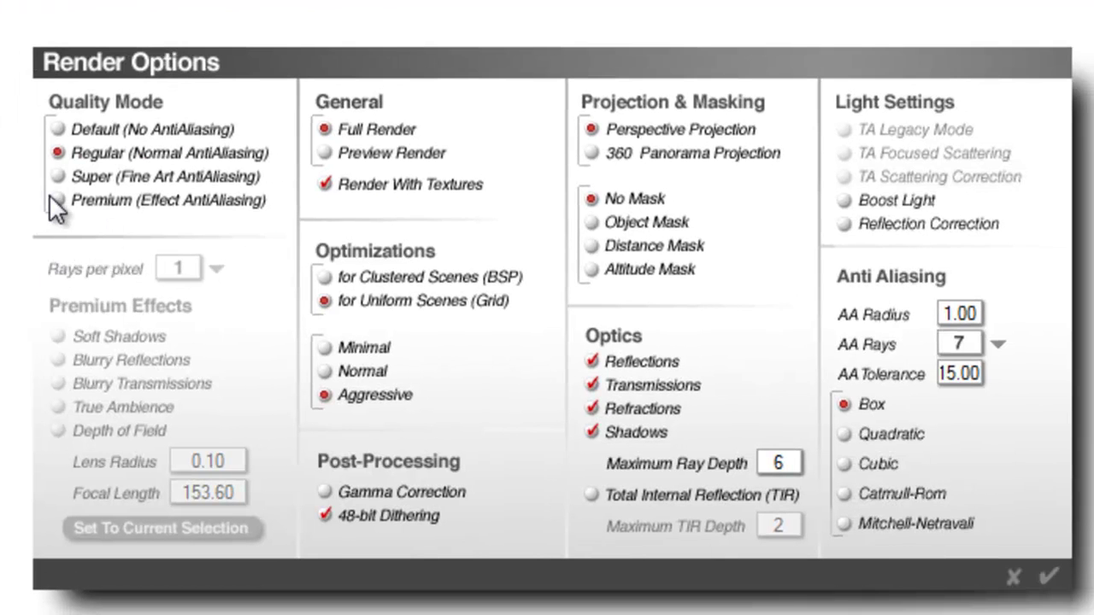
left_click(57, 199)
left_click(66, 403)
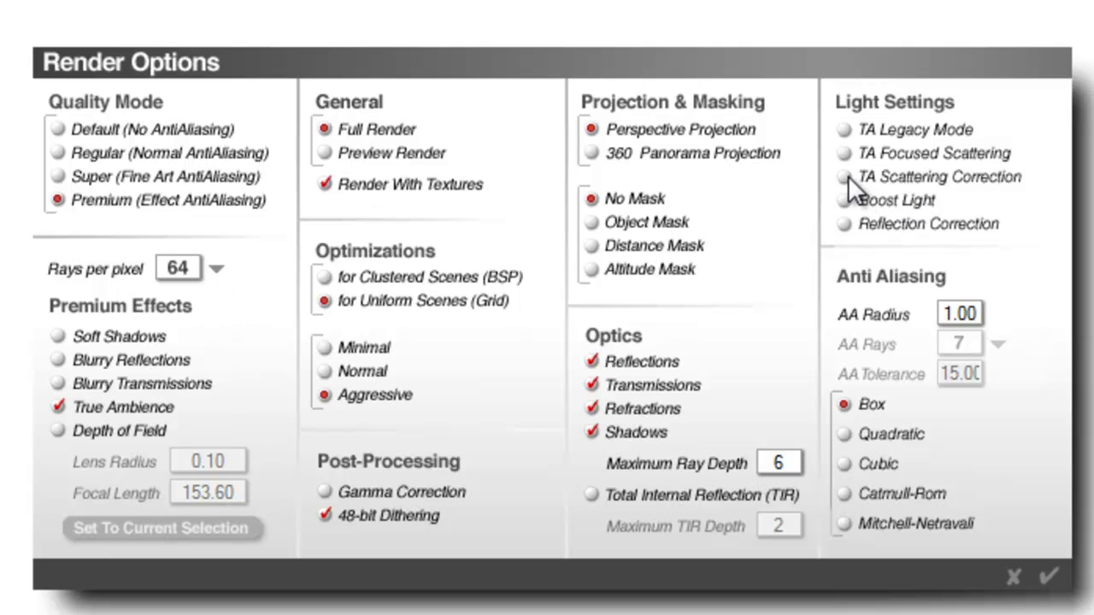
type("4")
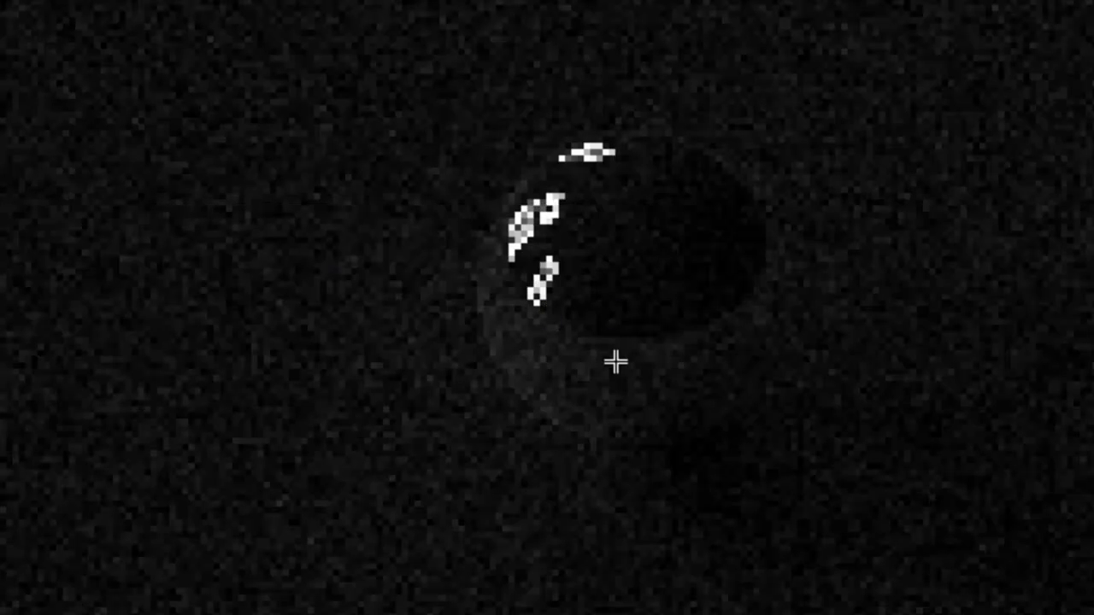
left_click_drag(616, 362, 493, 90)
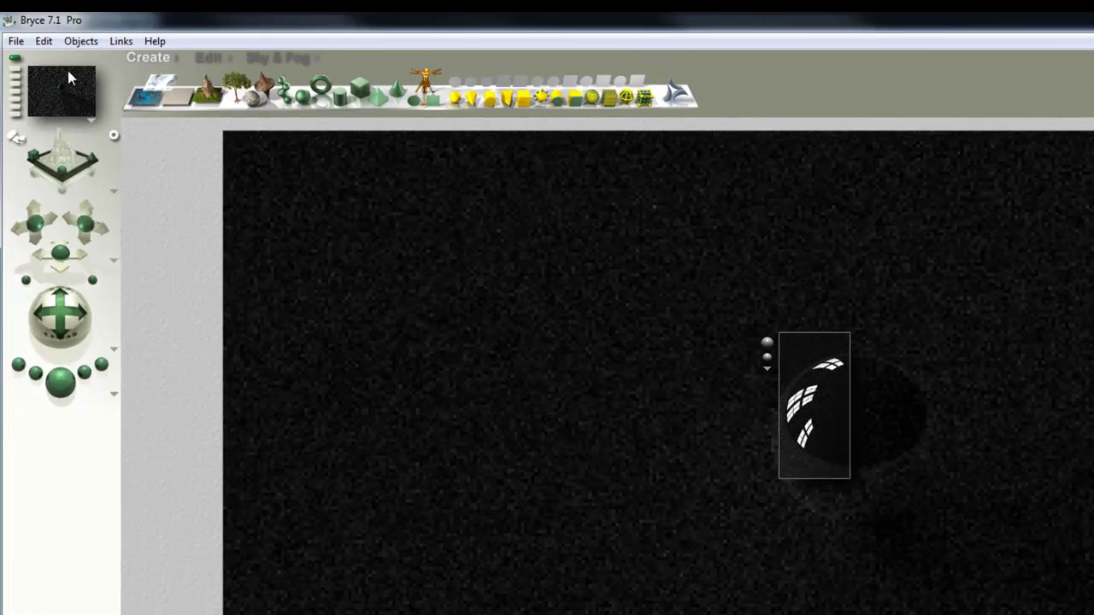
Step: Change the document aspect ratio to 1:1 for an 850 x 850 resolution
left_click(15, 41)
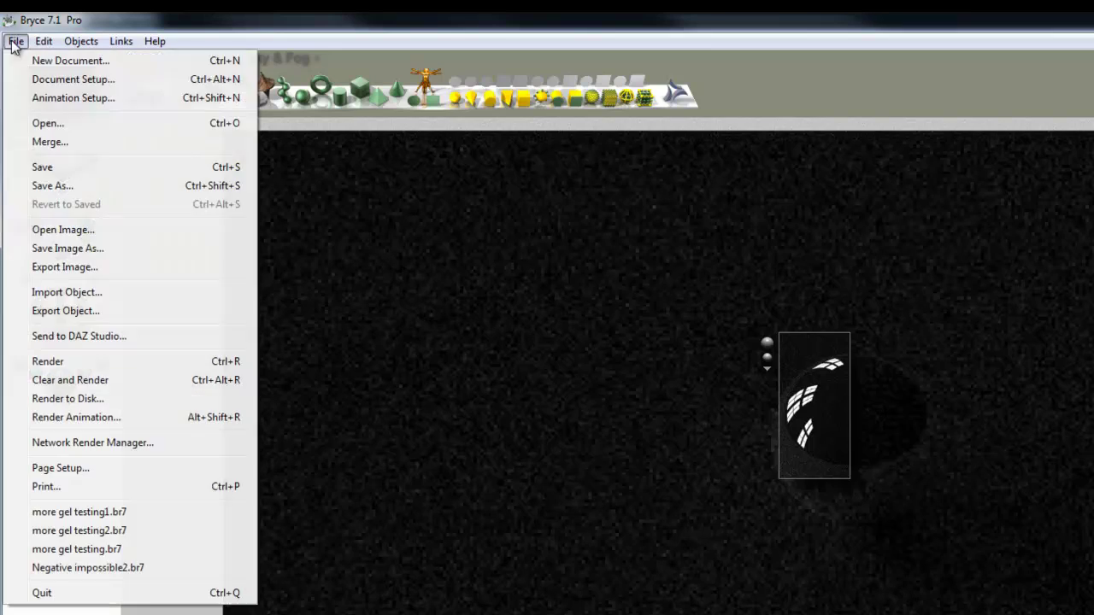
left_click(59, 78)
left_click_drag(791, 391, 648, 396)
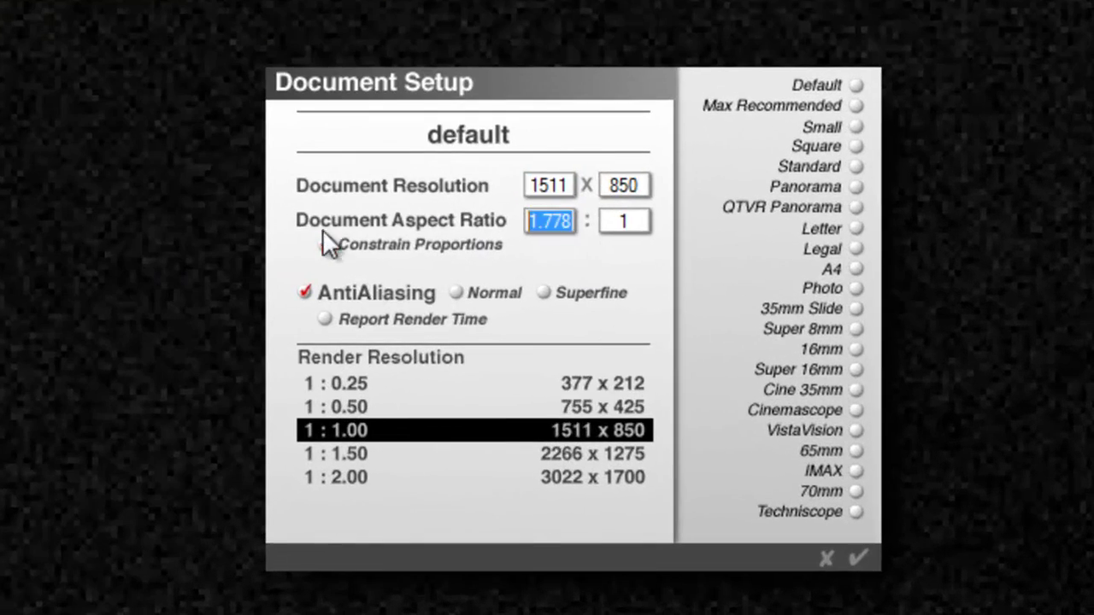
type("1")
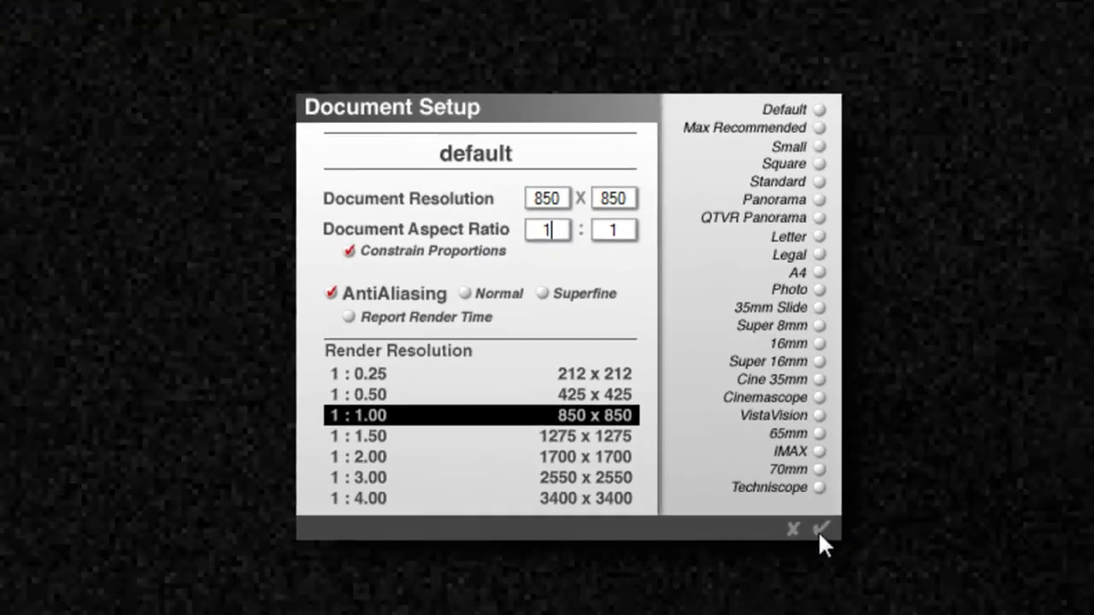
left_click(858, 558)
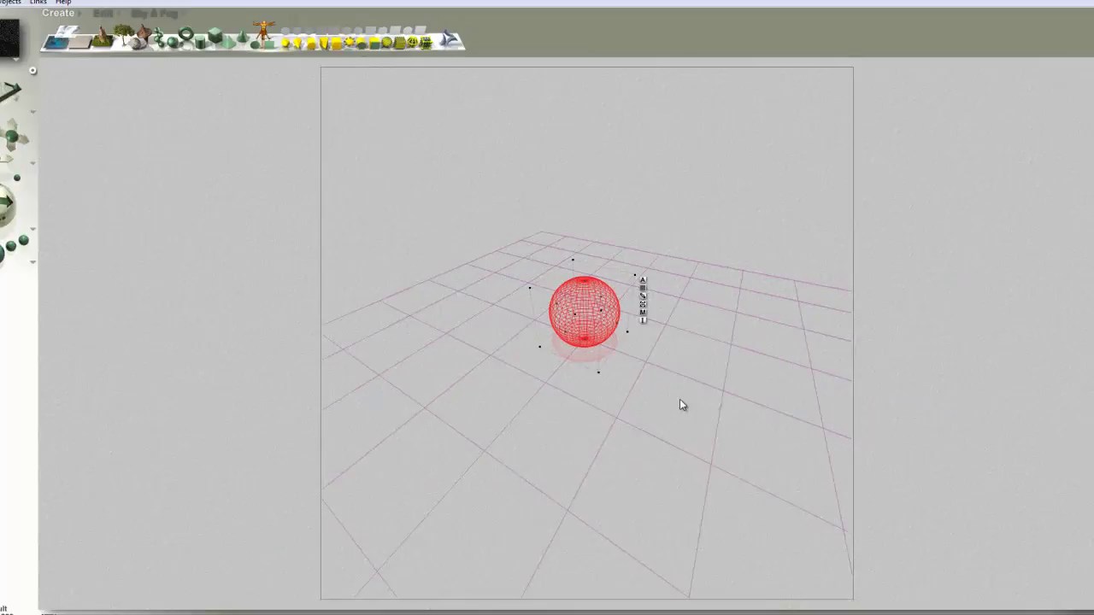
Step: Move the camera closer to the sphere and render the square view
left_click_drag(63, 188, 80, 188)
left_click(48, 258)
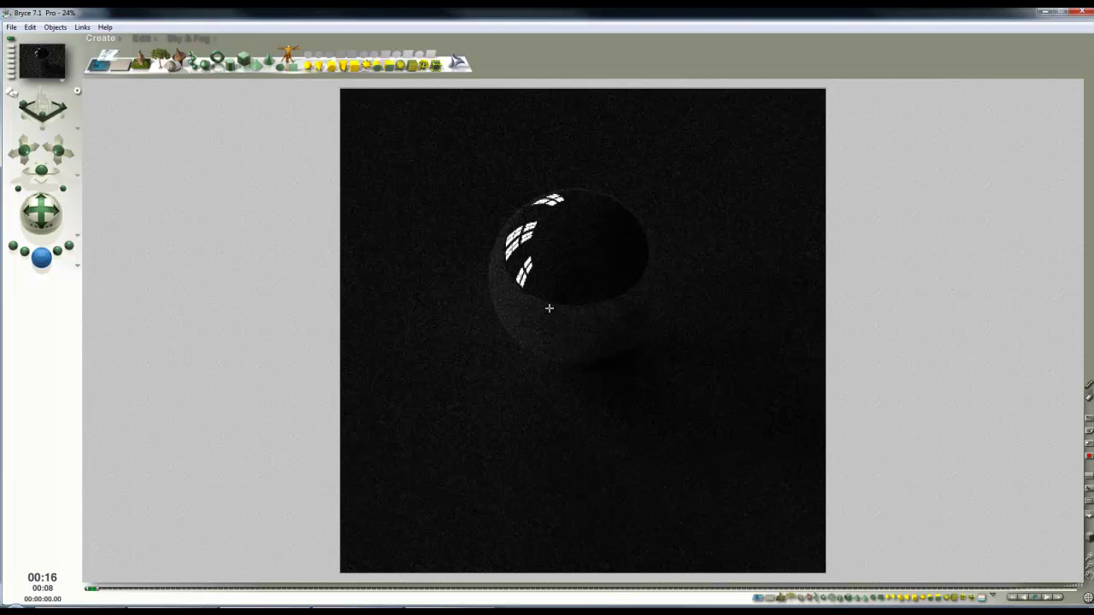
left_click(486, 263)
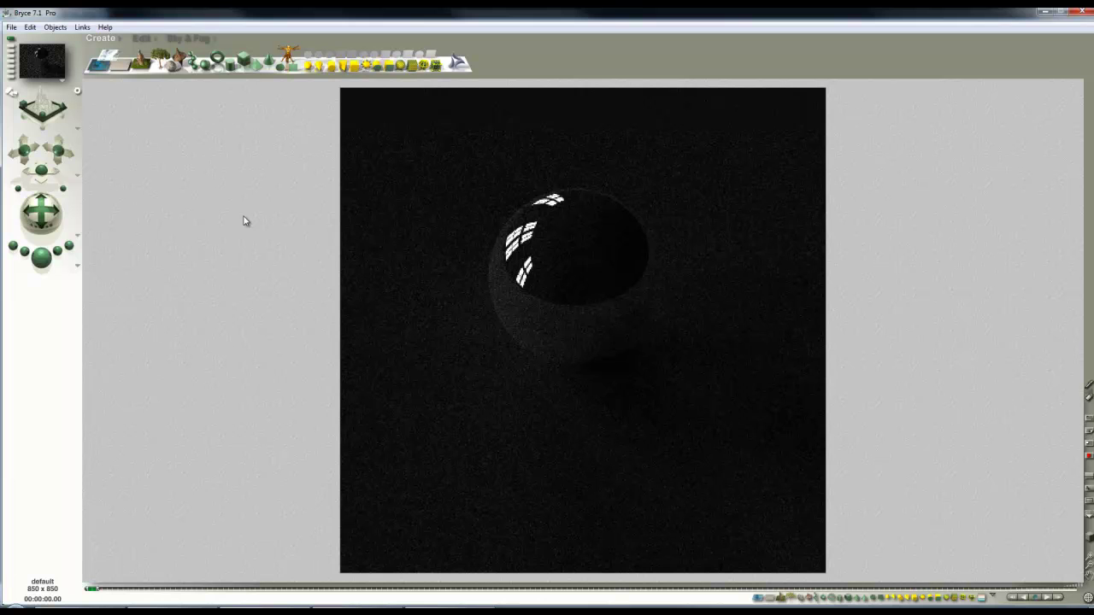
Step: Turn on Boost Light in the render options and render the view
left_click(79, 266)
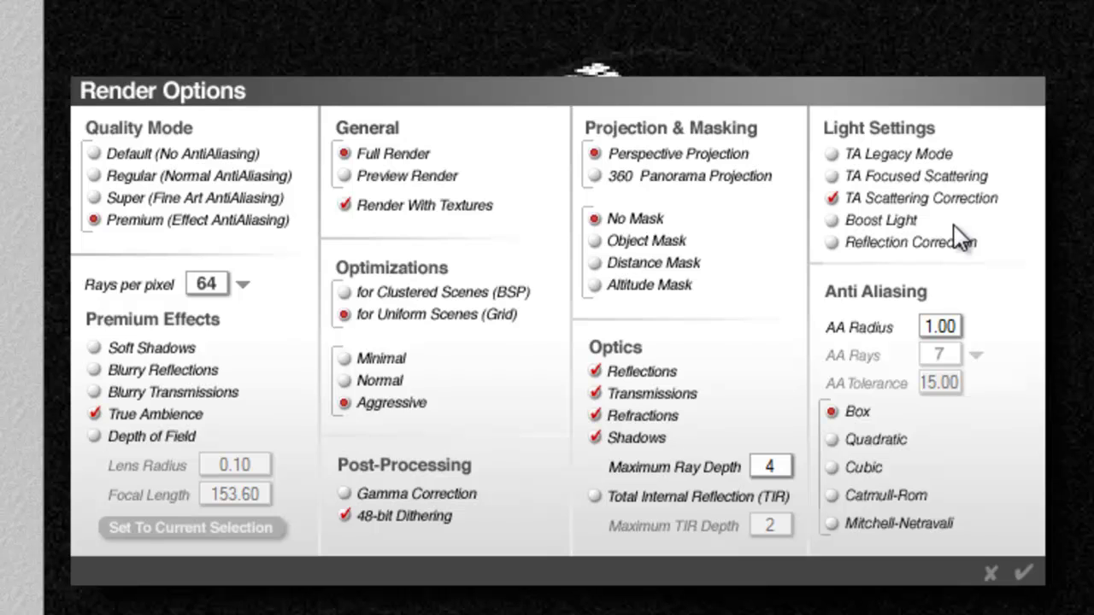
left_click(831, 220)
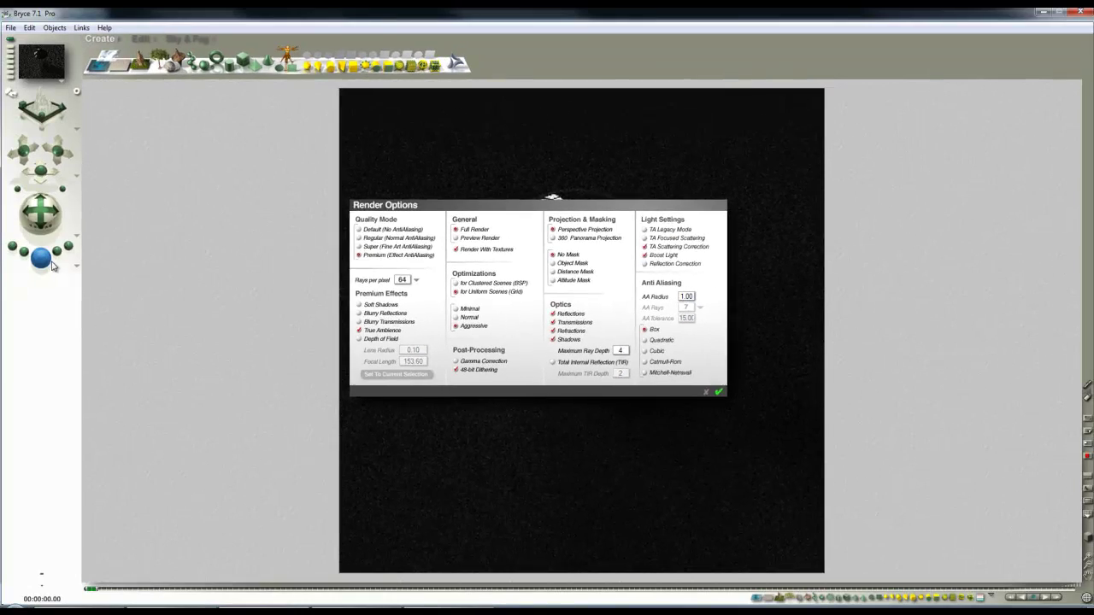
left_click(51, 265)
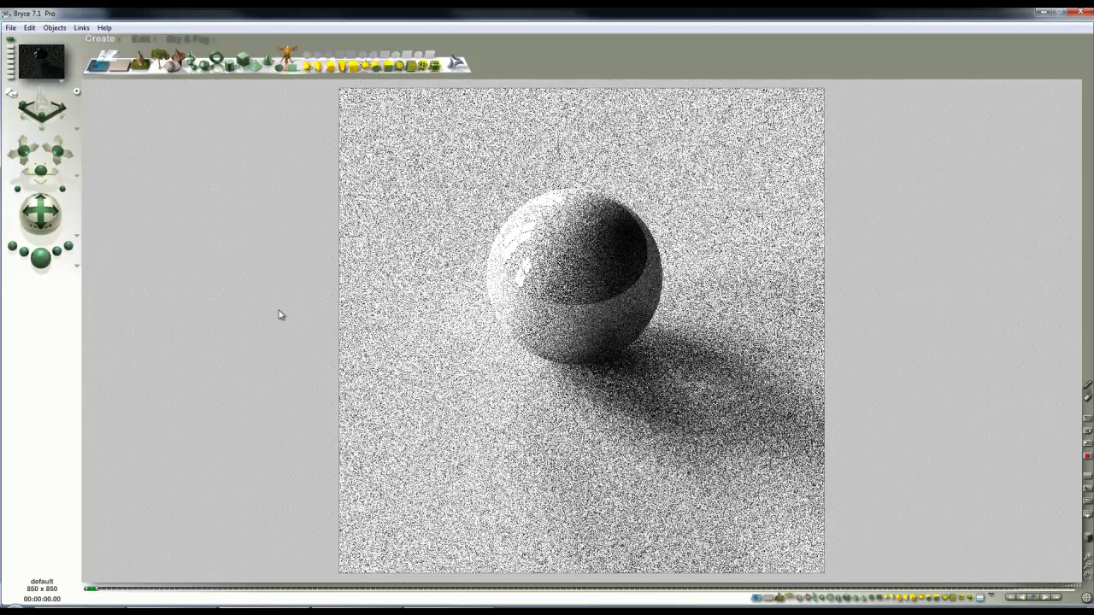
Step: Set the render quality to 256 rays per pixel and test-render a small area of the ground beside the sphere
left_click(78, 268)
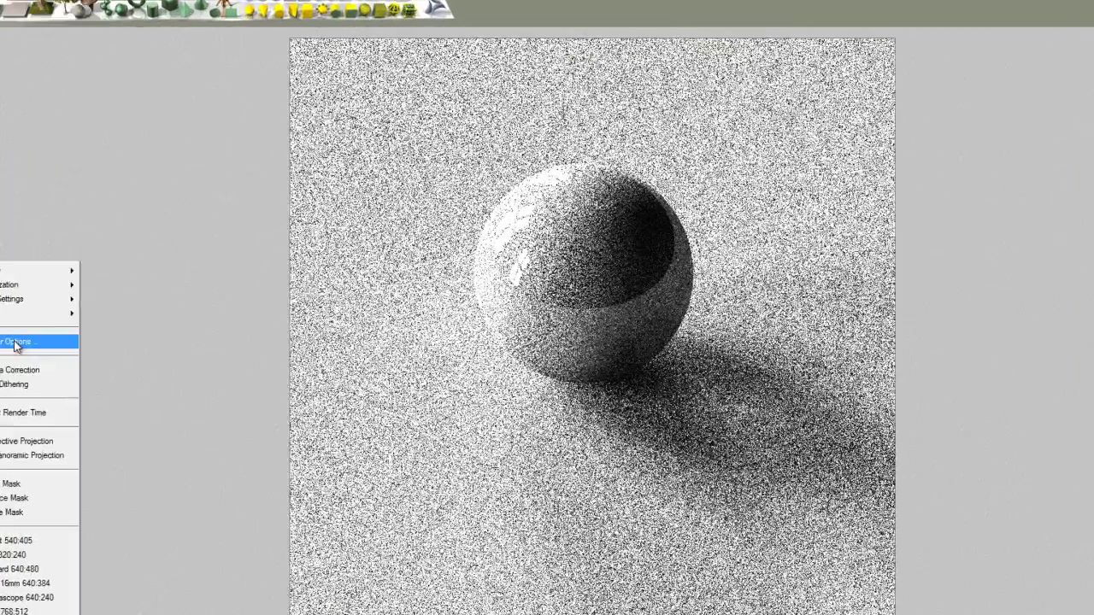
left_click(103, 331)
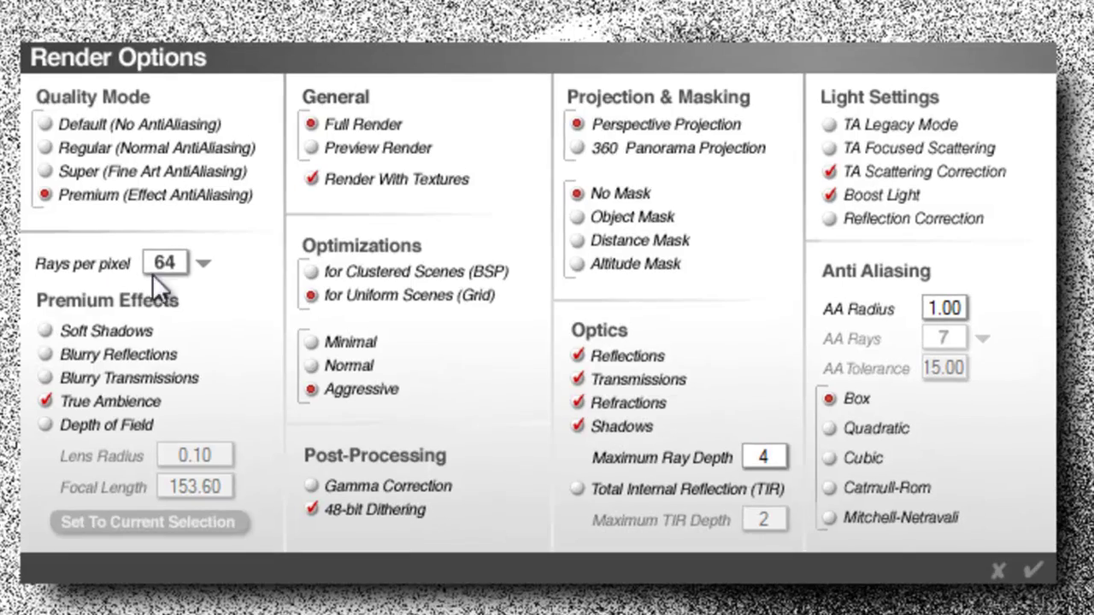
left_click(203, 266)
left_click(260, 479)
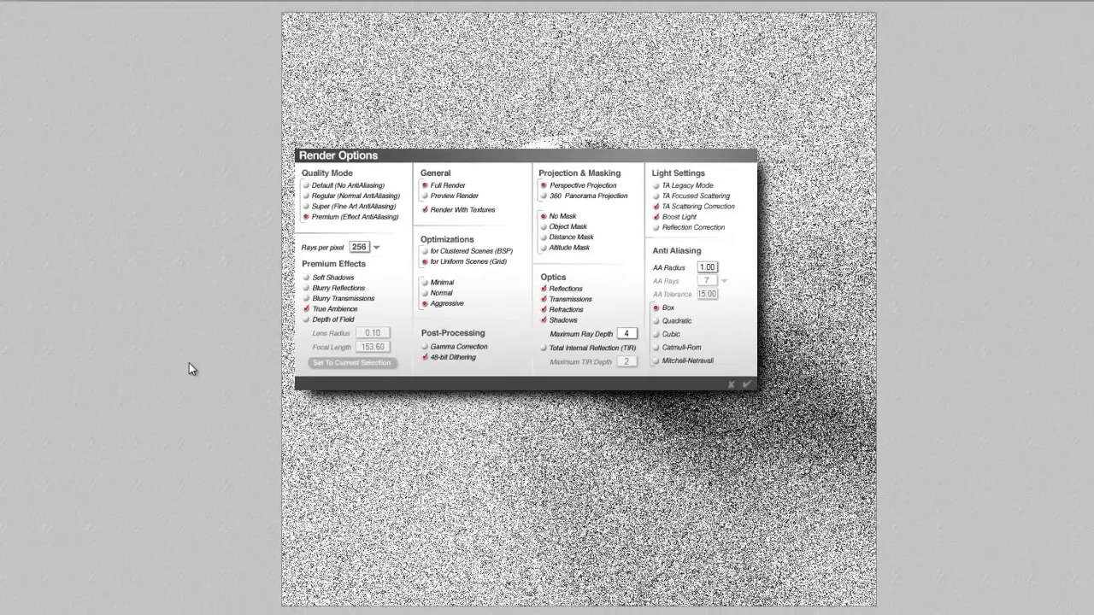
key("Return")
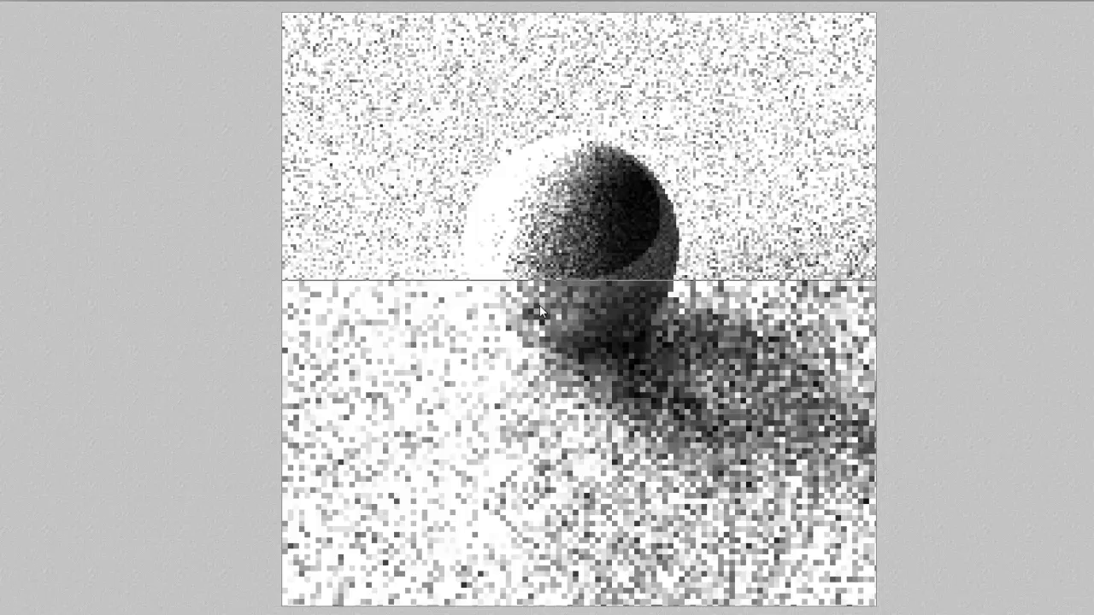
left_click_drag(706, 193, 765, 268)
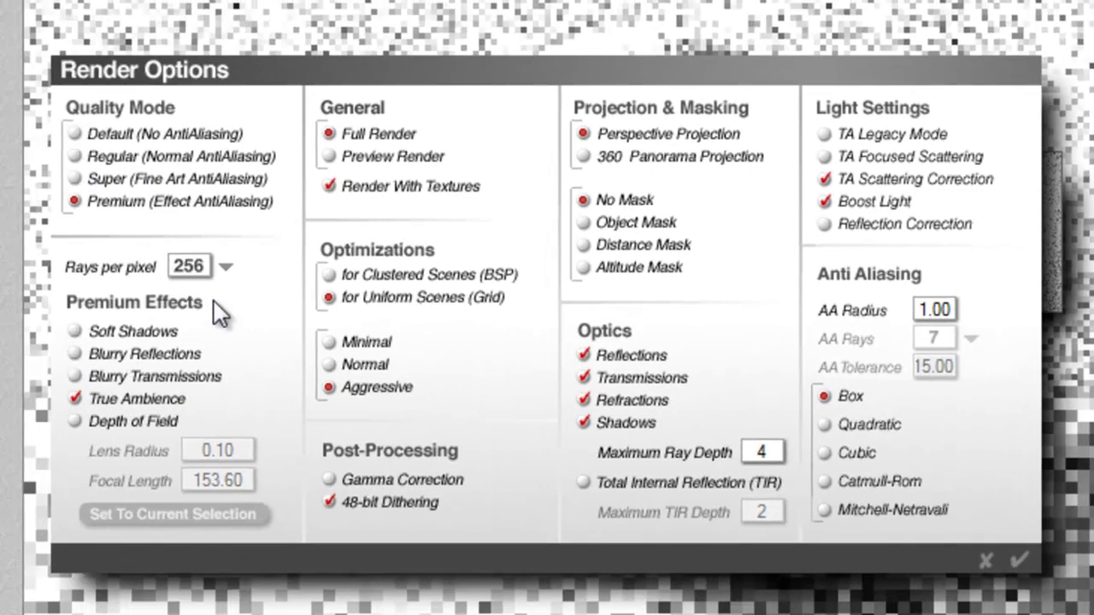
Step: Set the render quality back to 64 rays per pixel
left_click(224, 268)
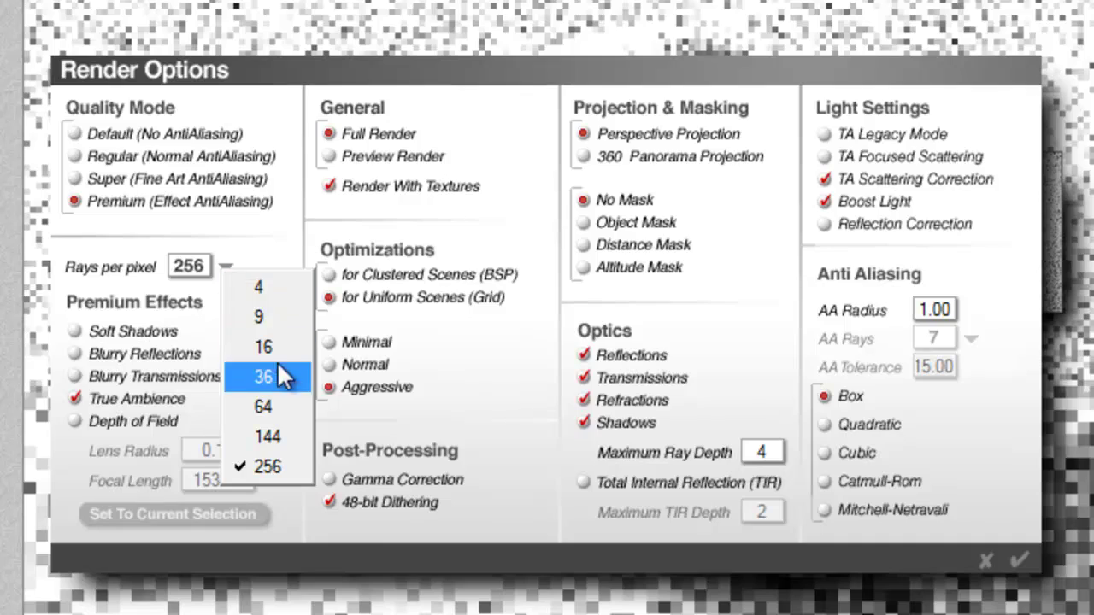
left_click(274, 404)
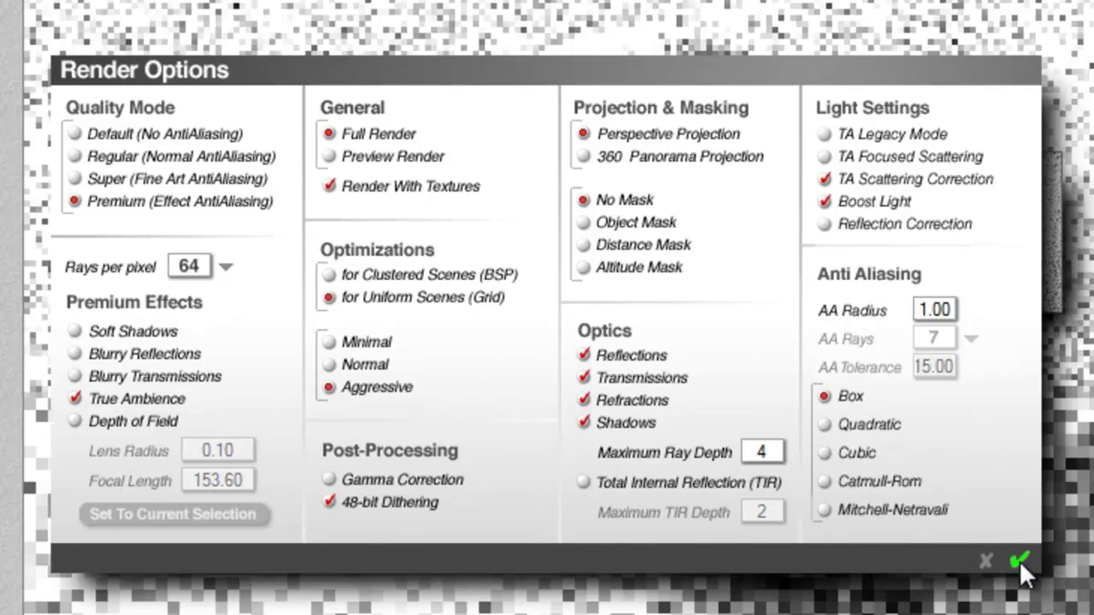
left_click(1019, 559)
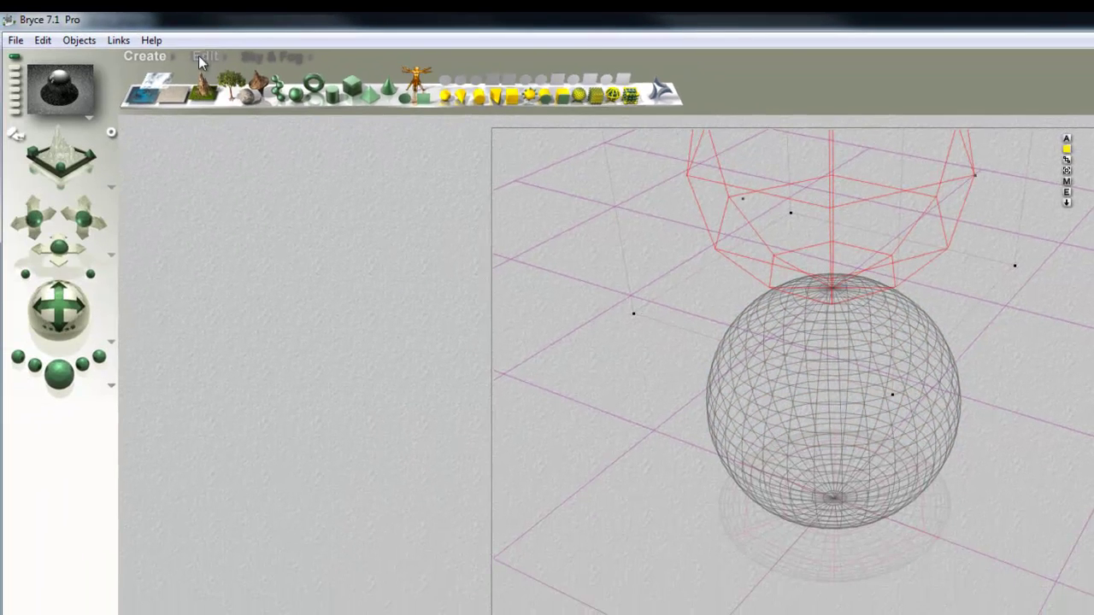
Step: Enlarge the new radial light well beyond the sphere, and enable True Ambience Optimization and a gel with its influence limited to included objects
left_click(204, 56)
key("Delete")
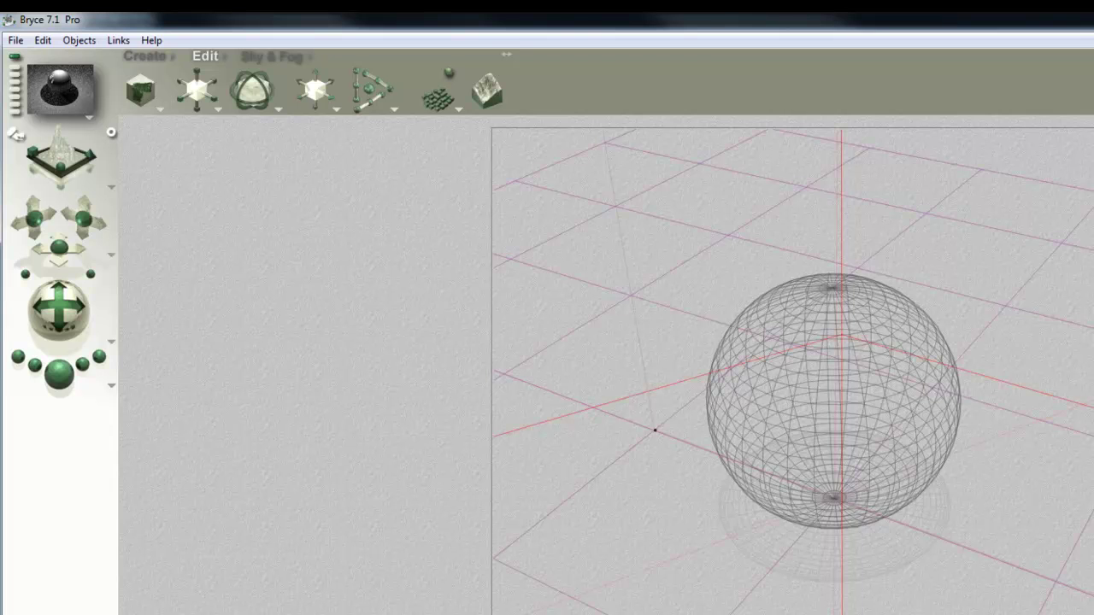
key("ctrl+e")
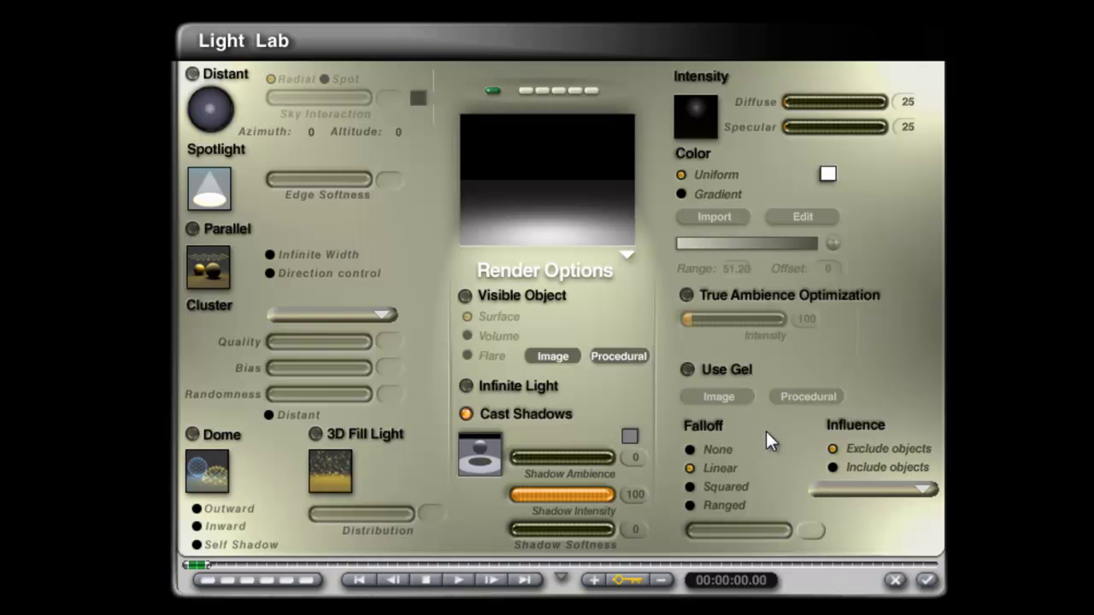
left_click(688, 295)
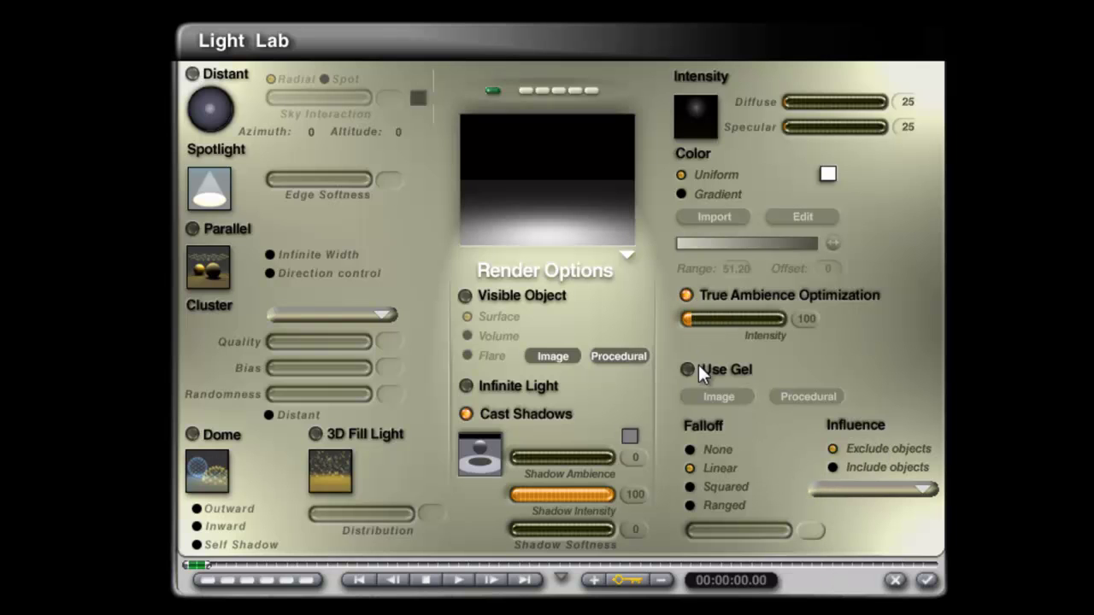
left_click(691, 369)
left_click(833, 467)
left_click(884, 485)
left_click(931, 544)
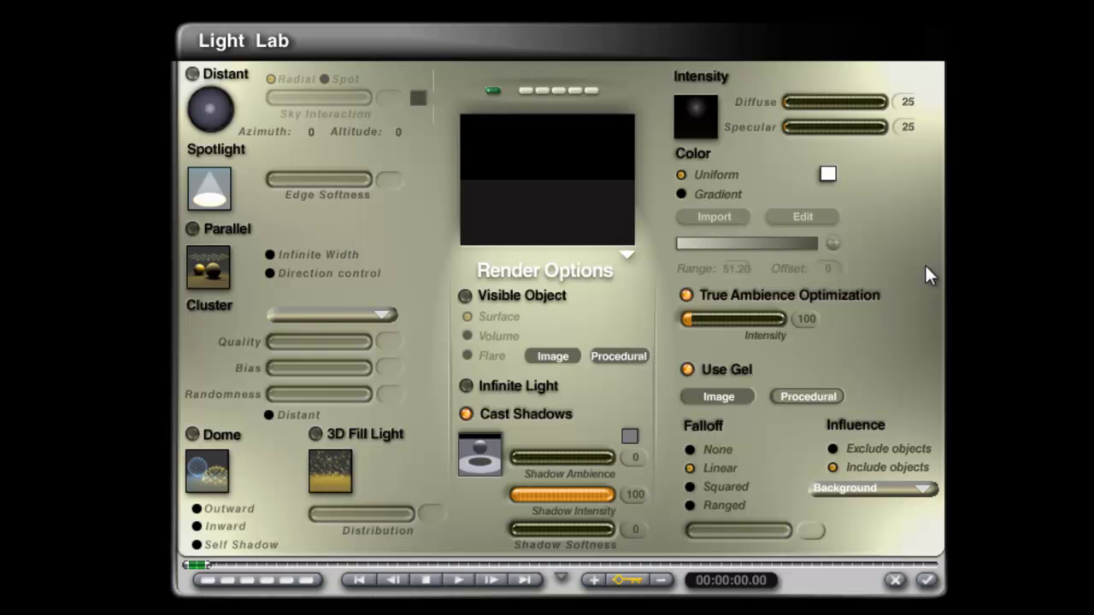
Step: Give the light's procedural gel a material with diffusion, ambience and transparency at 0, and render the view
left_click(813, 397)
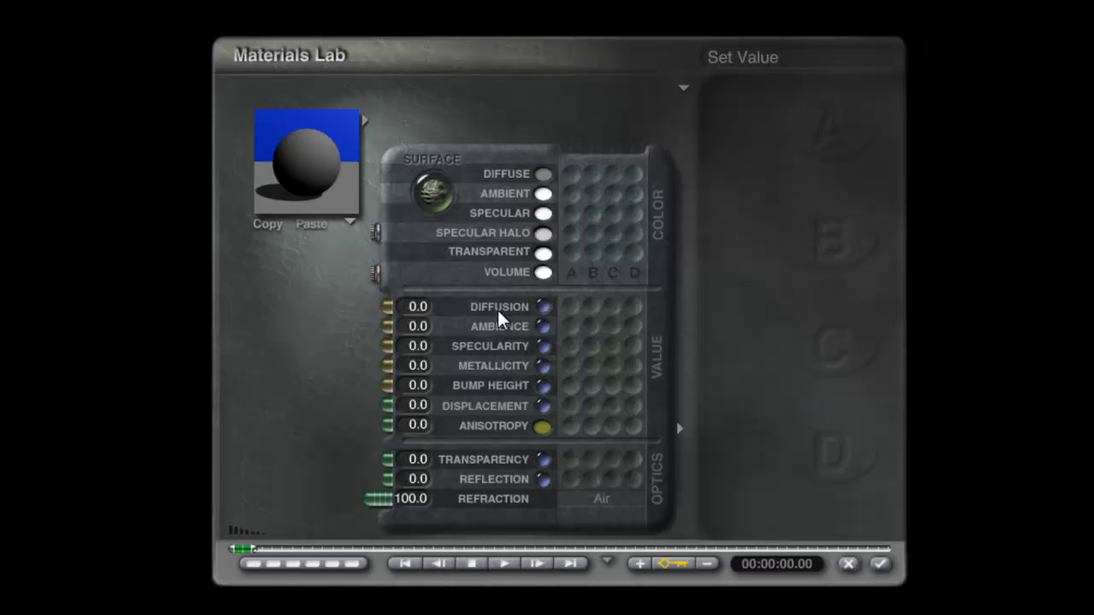
left_click(880, 565)
left_click(927, 580)
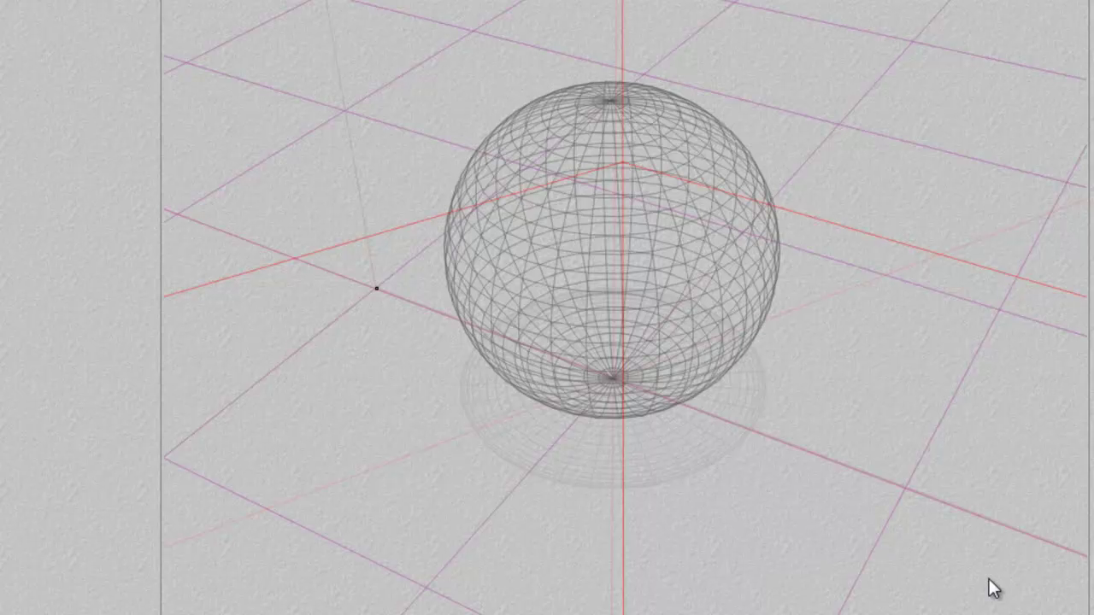
key("ctrl+r")
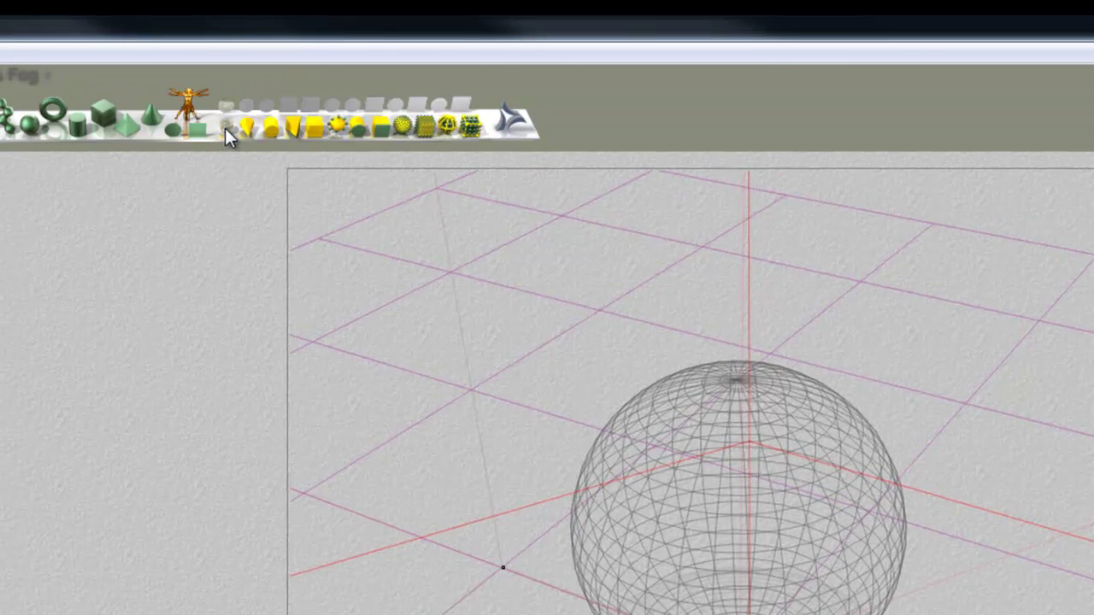
Step: Add another radial light with True Ambience Optimization and a gel enabled, and limit its influence to included objects
left_click(225, 129)
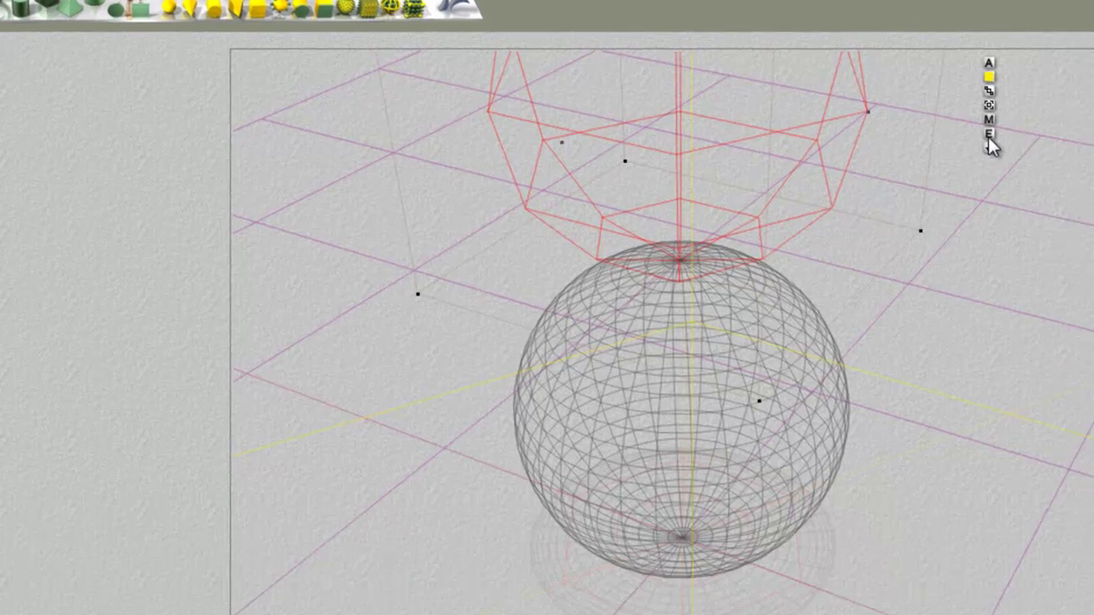
left_click(1045, 254)
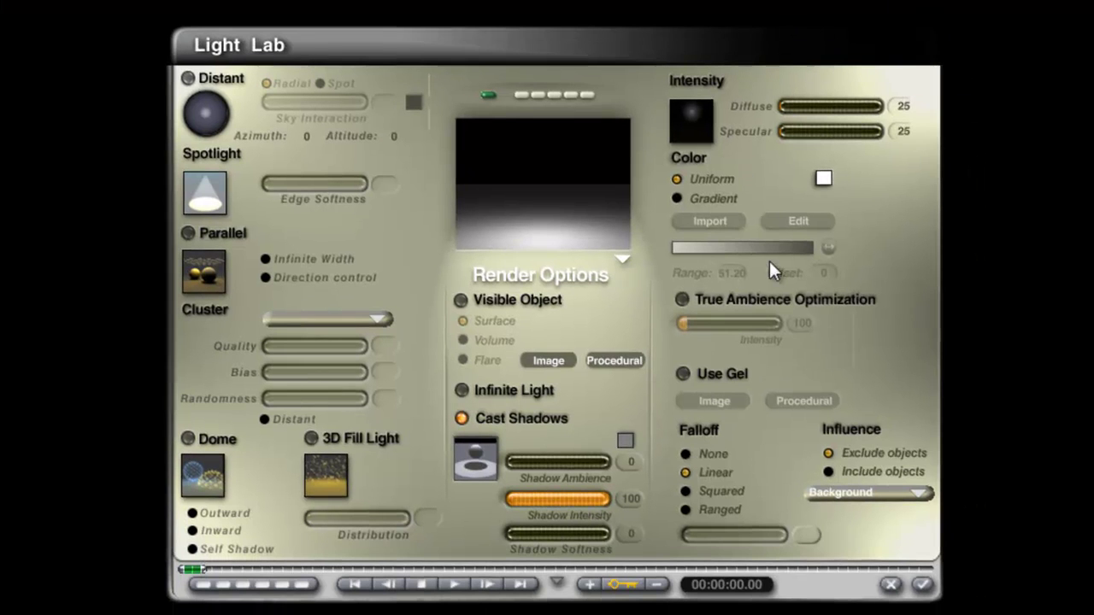
left_click(682, 299)
left_click(682, 373)
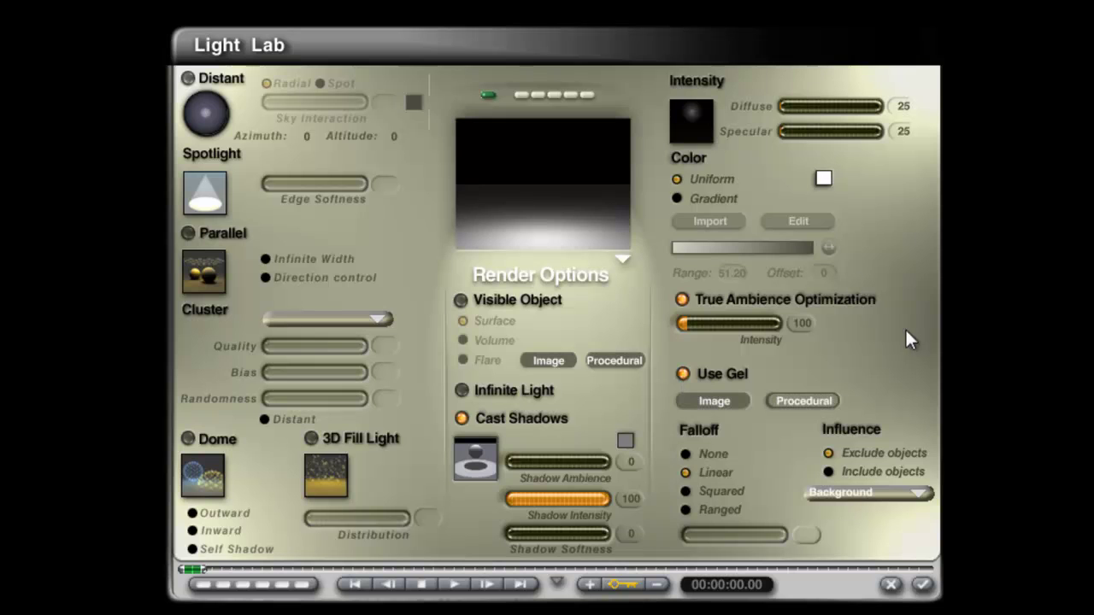
left_click(847, 491)
left_click(900, 543)
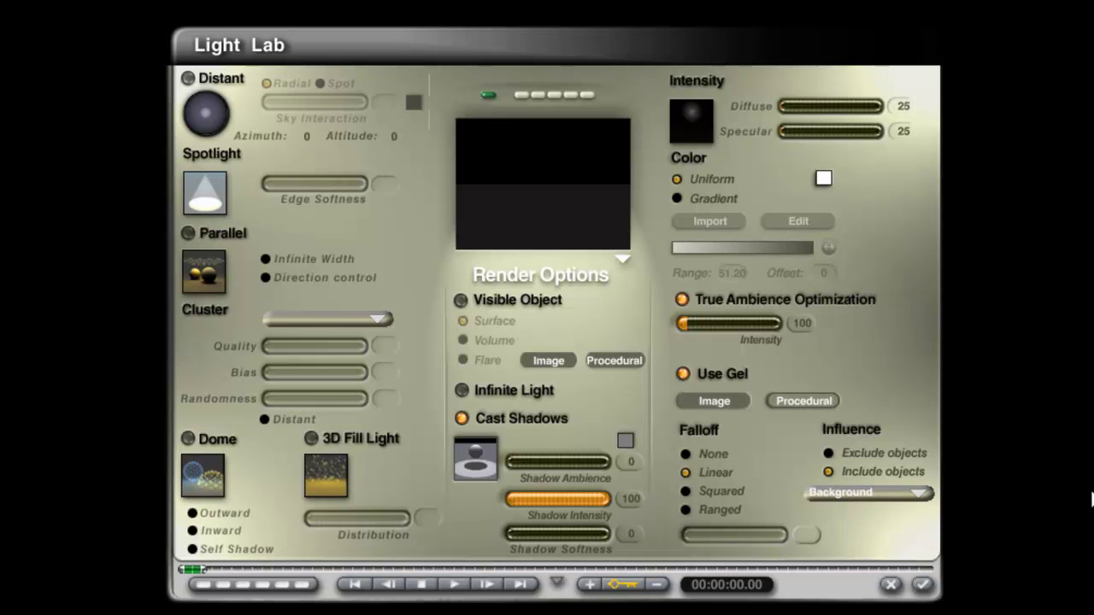
Step: Set the gel material's diffusion to 0 and transparency to 100, and map its ambient colour with the Windows1 picture
left_click(802, 401)
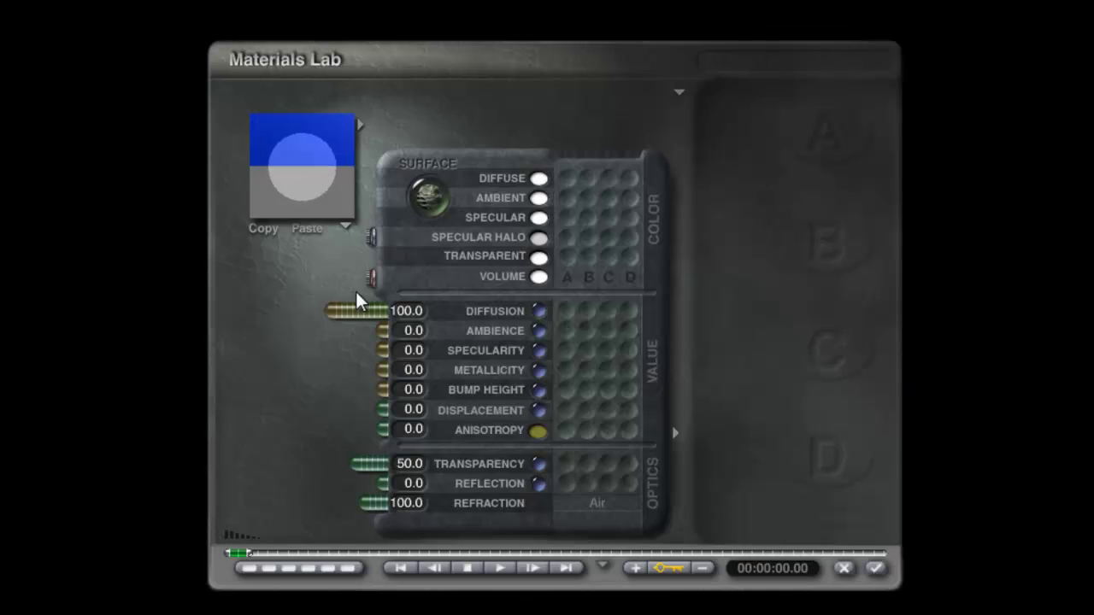
left_click_drag(369, 471, 338, 471)
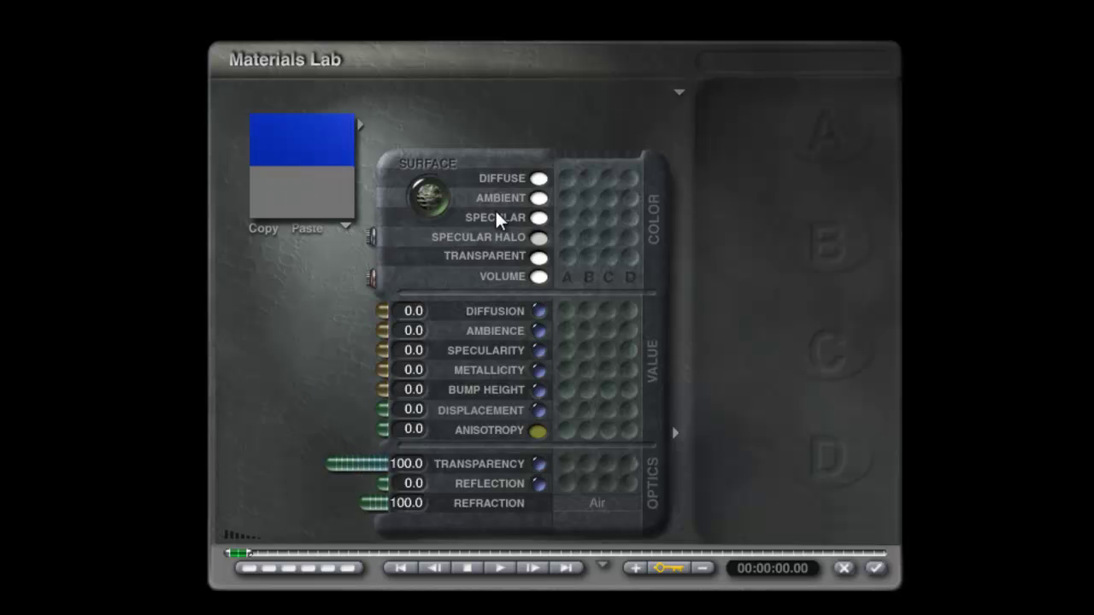
left_click(569, 202)
left_click(746, 167)
left_click(745, 92)
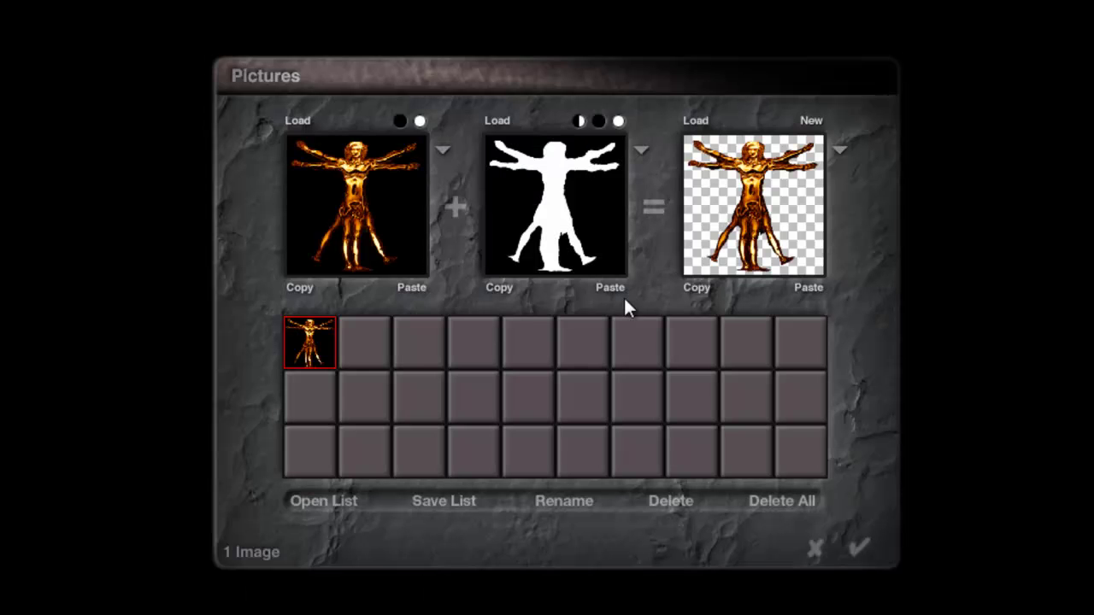
left_click(368, 342)
left_click(507, 367)
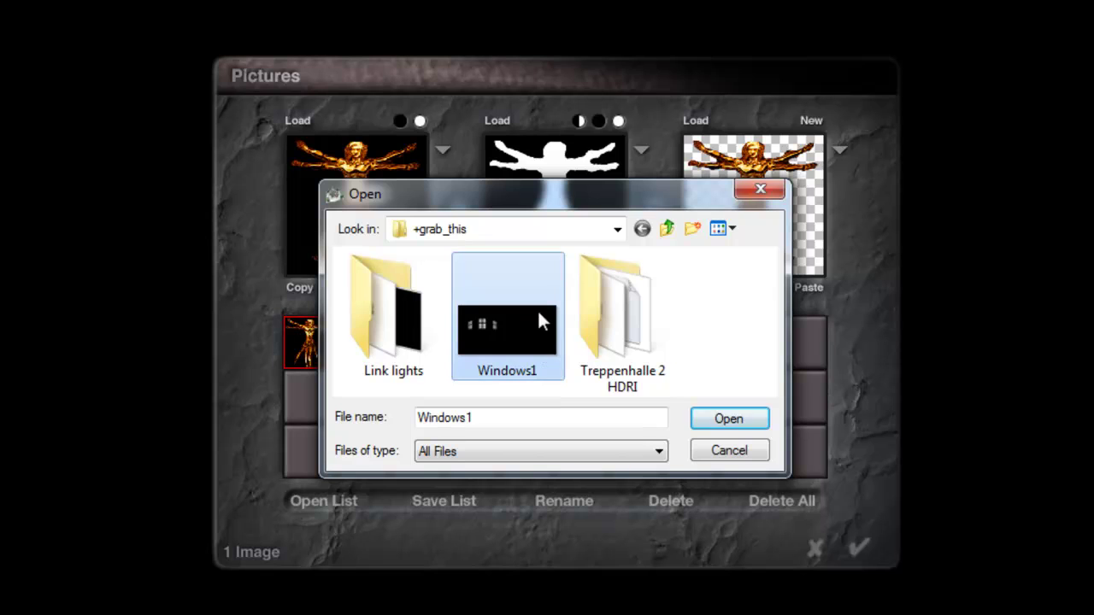
left_click(754, 418)
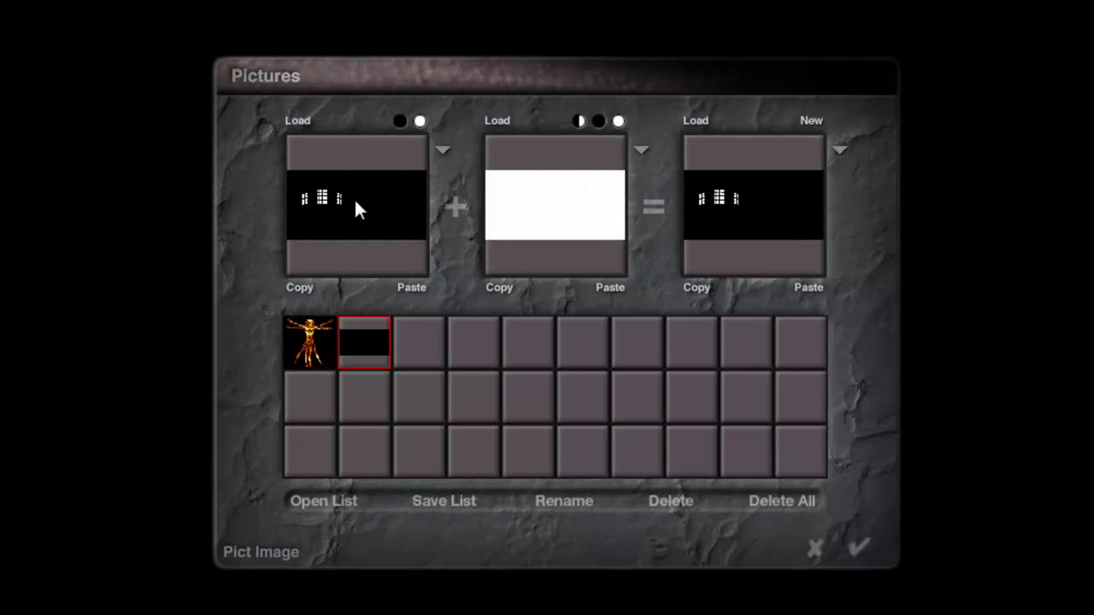
left_click(866, 550)
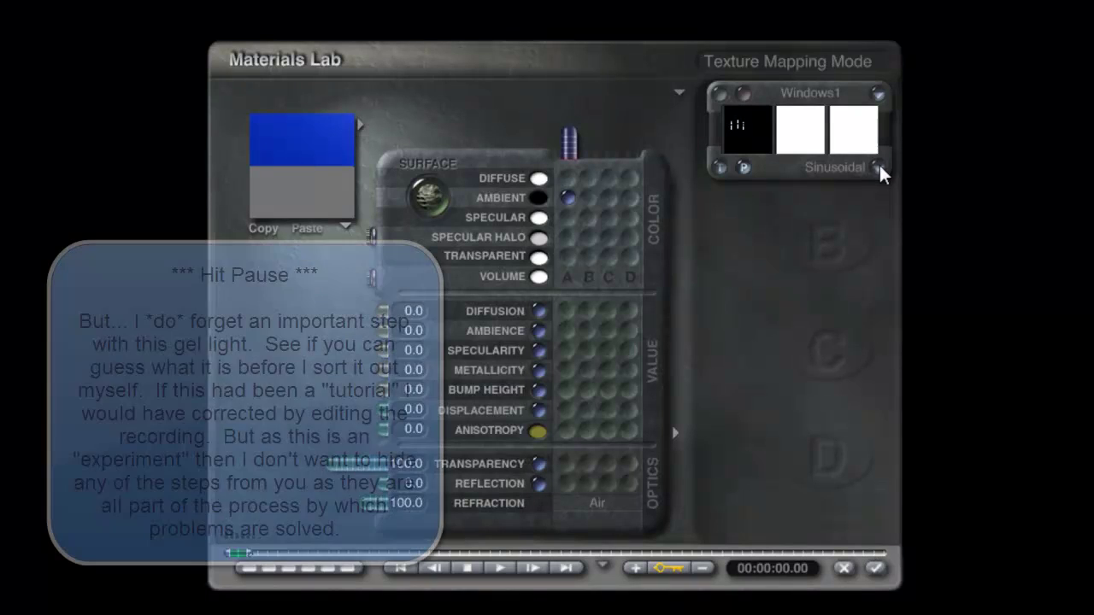
Step: Set the Windows1 texture mapping to Spherical and the gel material's ambience to 100, and accept the light settings
left_click(883, 174)
left_click(877, 284)
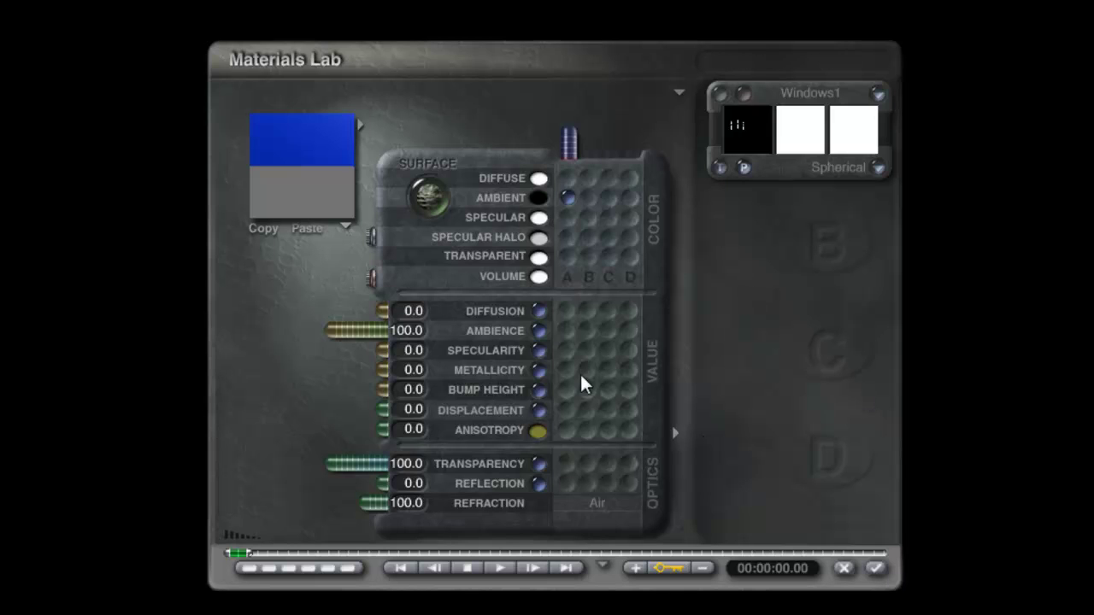
left_click(875, 568)
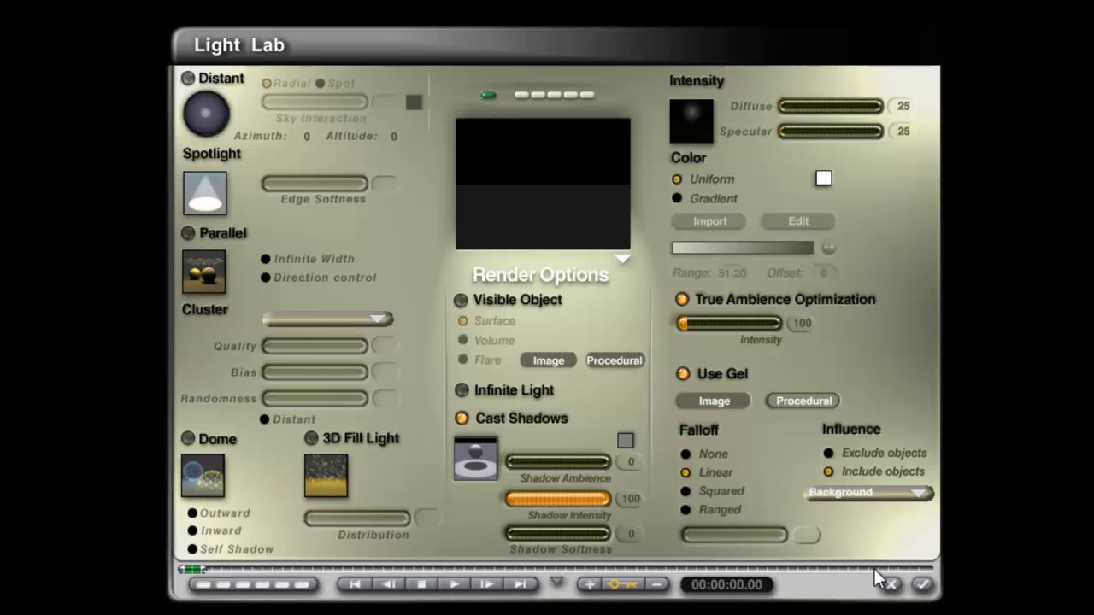
left_click(926, 586)
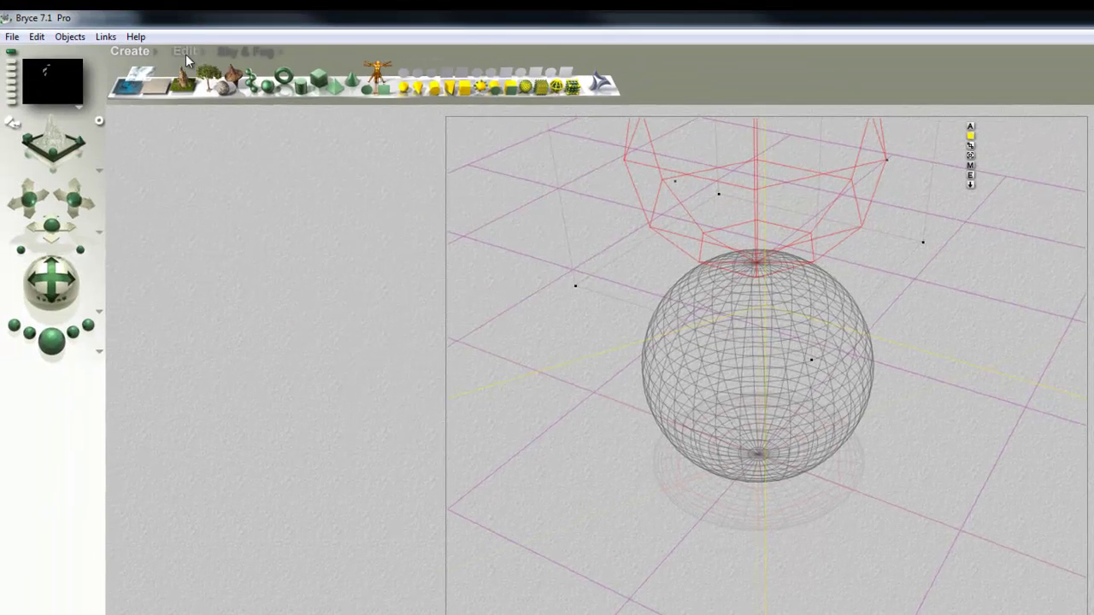
Step: Enlarge the window-gel radial light so that it surrounds the sphere at a distance
left_click(185, 52)
left_click_drag(178, 82, 235, 82)
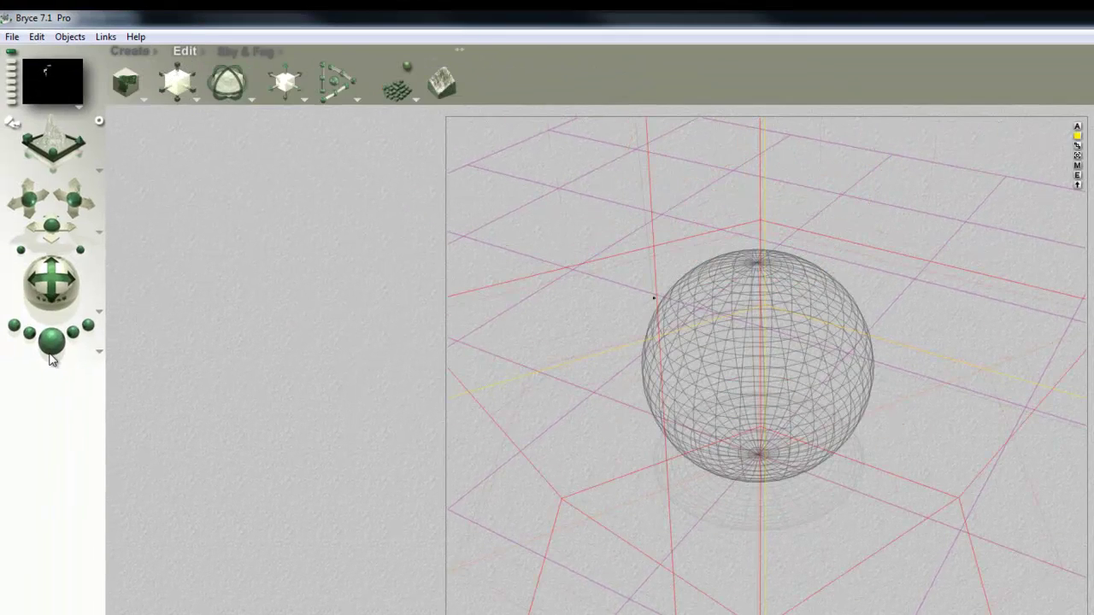
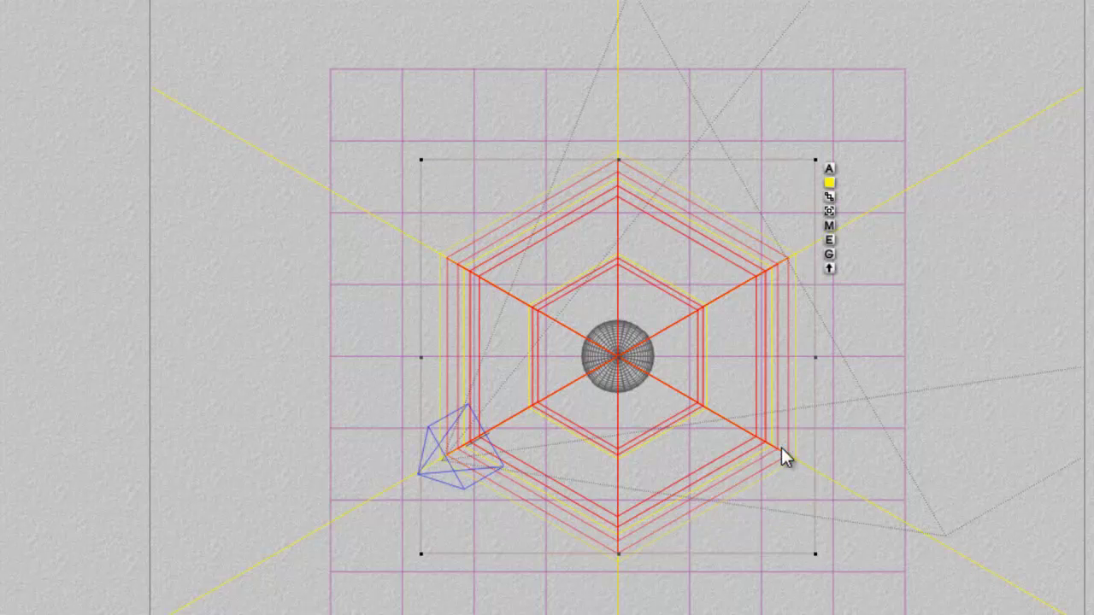
Step: Review the procedural gel material of the outermost radial light around the sphere and test-render the scene
left_click(719, 388, "ctrl")
left_click(740, 404)
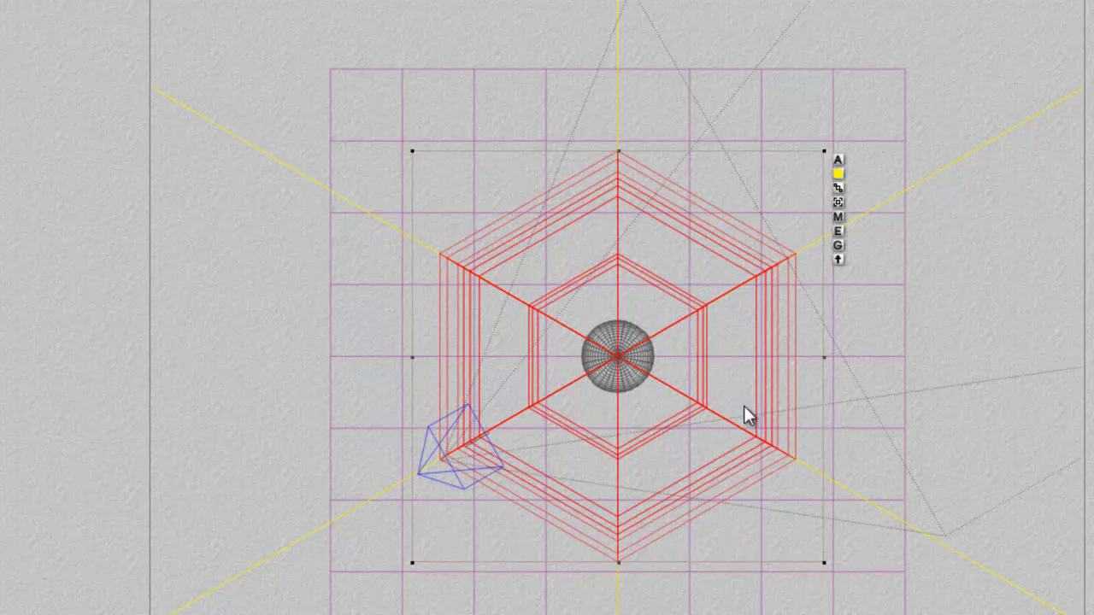
left_click(842, 231)
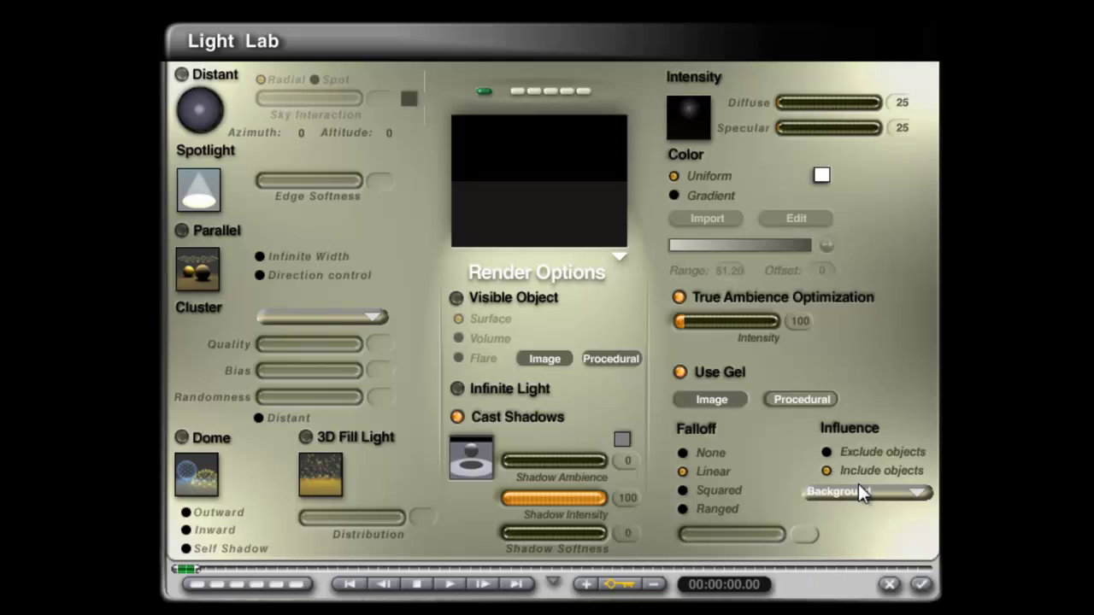
left_click(802, 399)
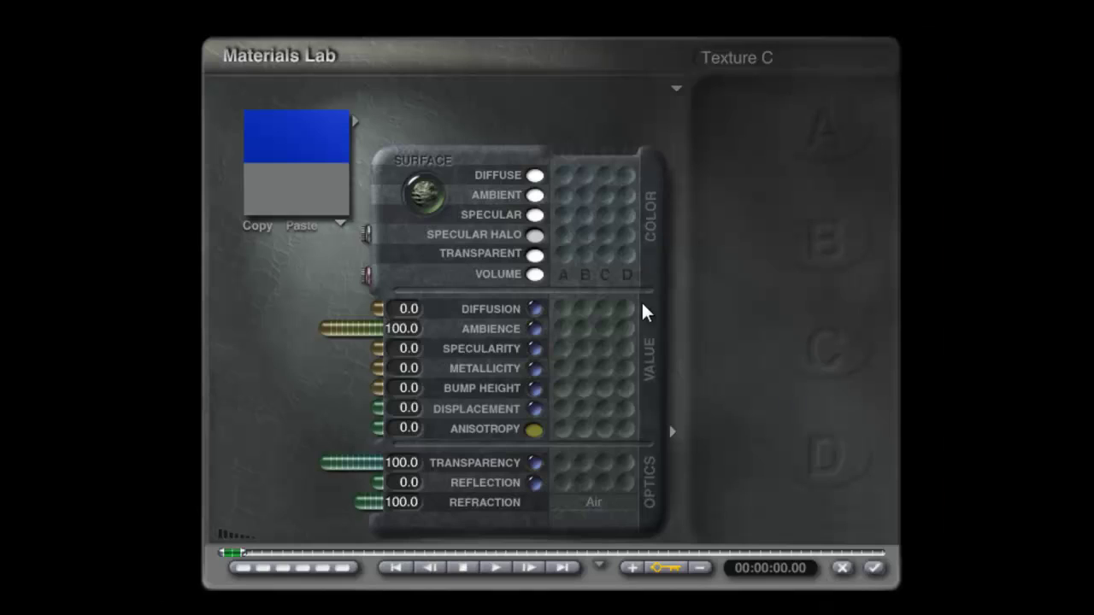
left_click(887, 584)
left_click(921, 585)
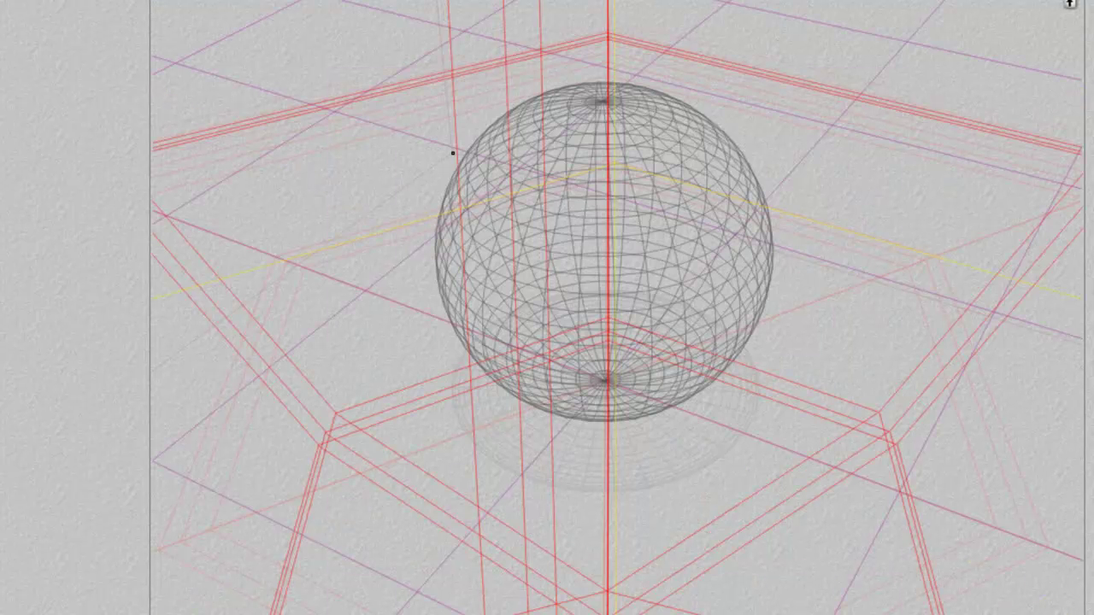
left_click(59, 423)
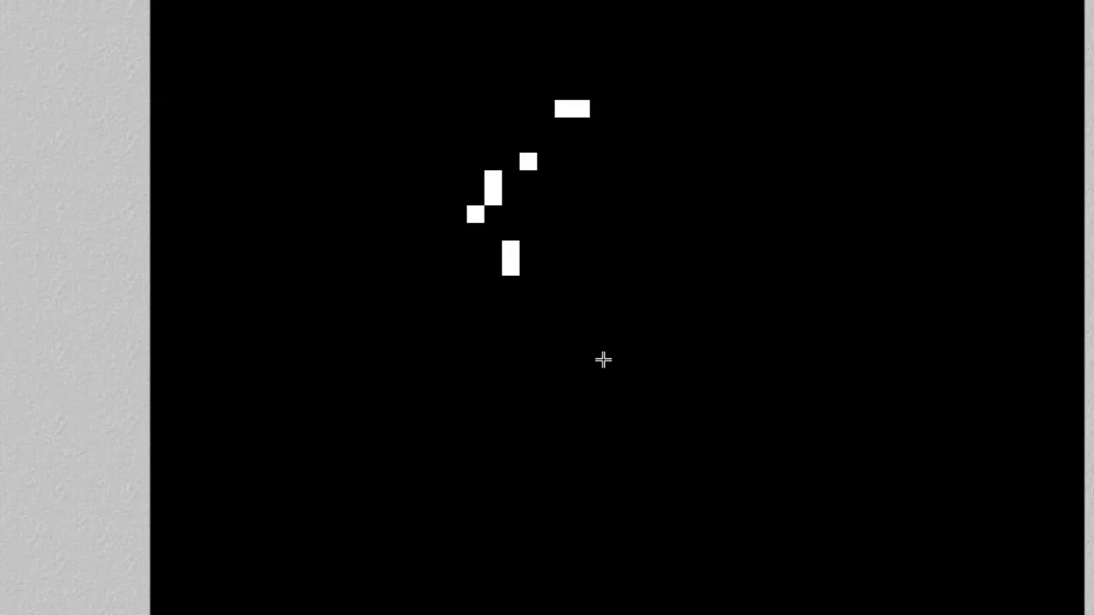
left_click(604, 359)
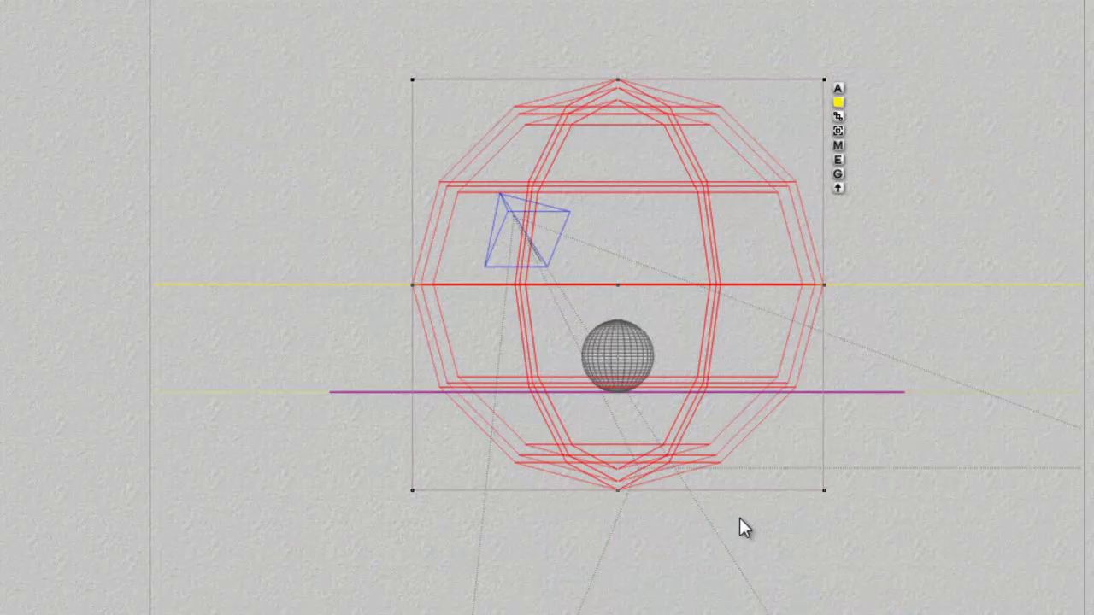
Step: Set the outermost radial light's gel material to Normal mode, accept the light settings and test-render the scene
left_click(838, 160)
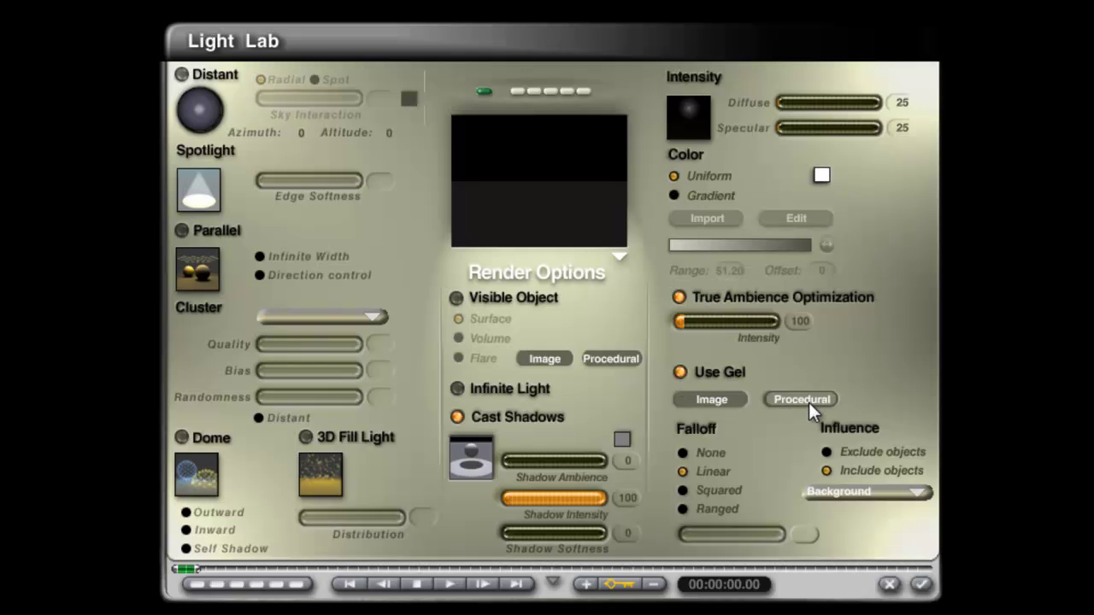
left_click(897, 490)
left_click(801, 399)
left_click(676, 91)
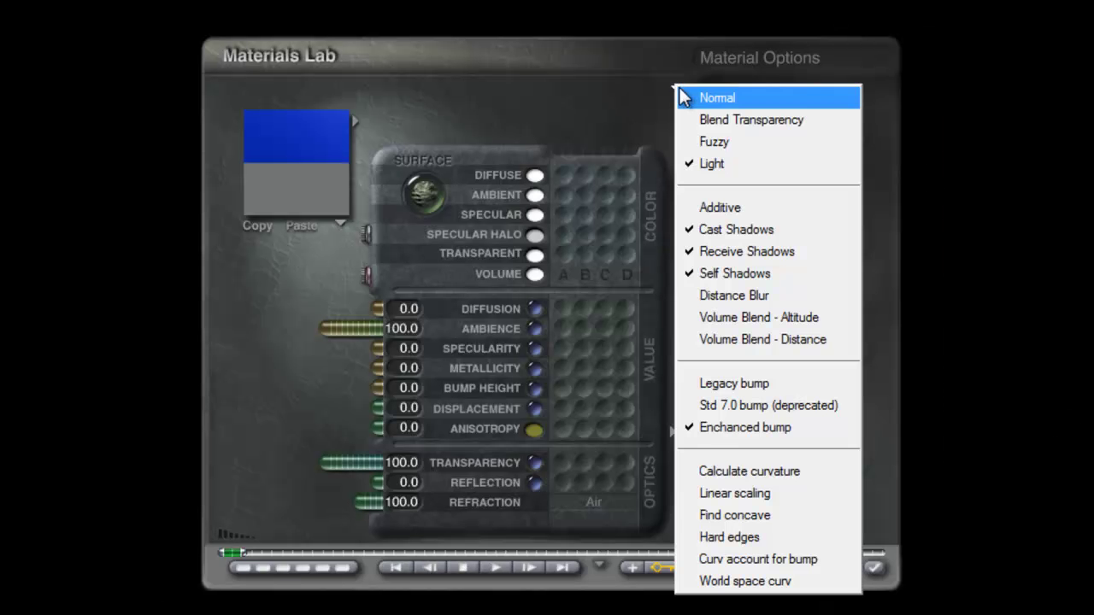
left_click(687, 96)
left_click(875, 569)
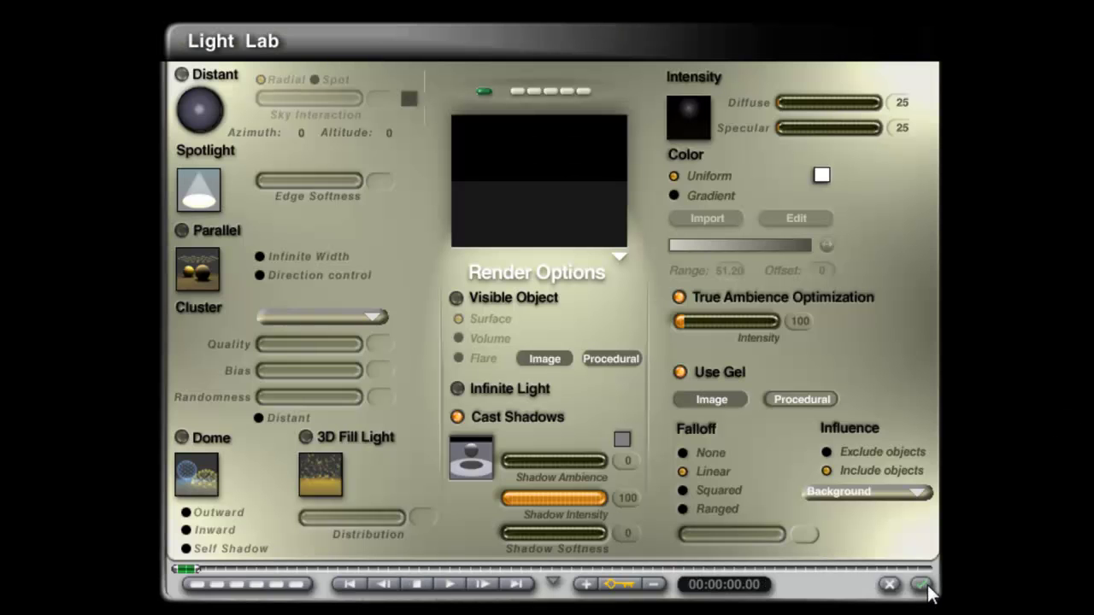
left_click(919, 587)
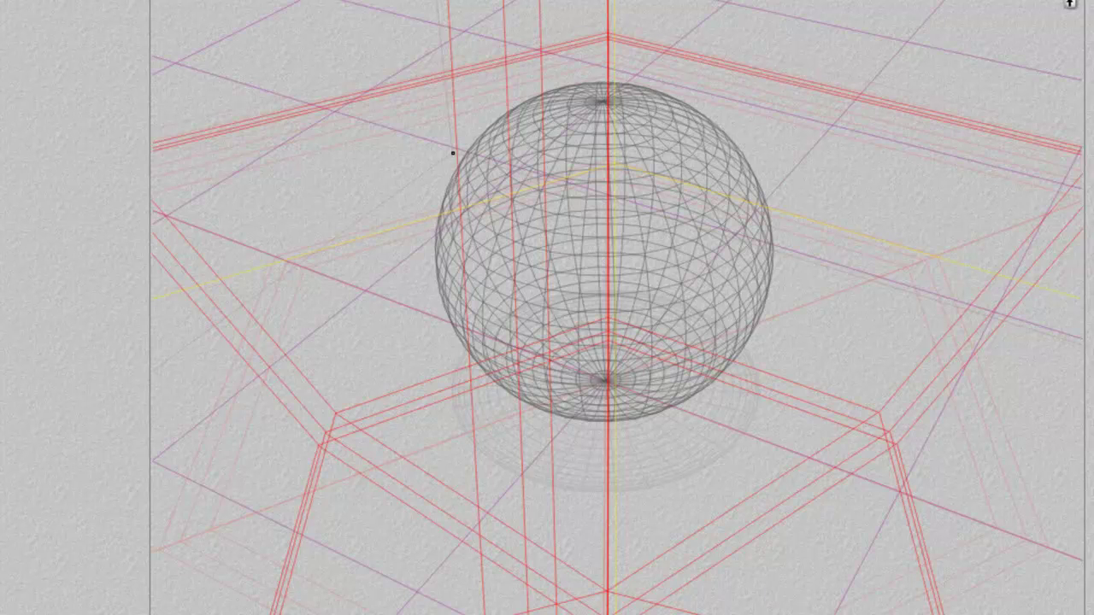
key("ctrl+r")
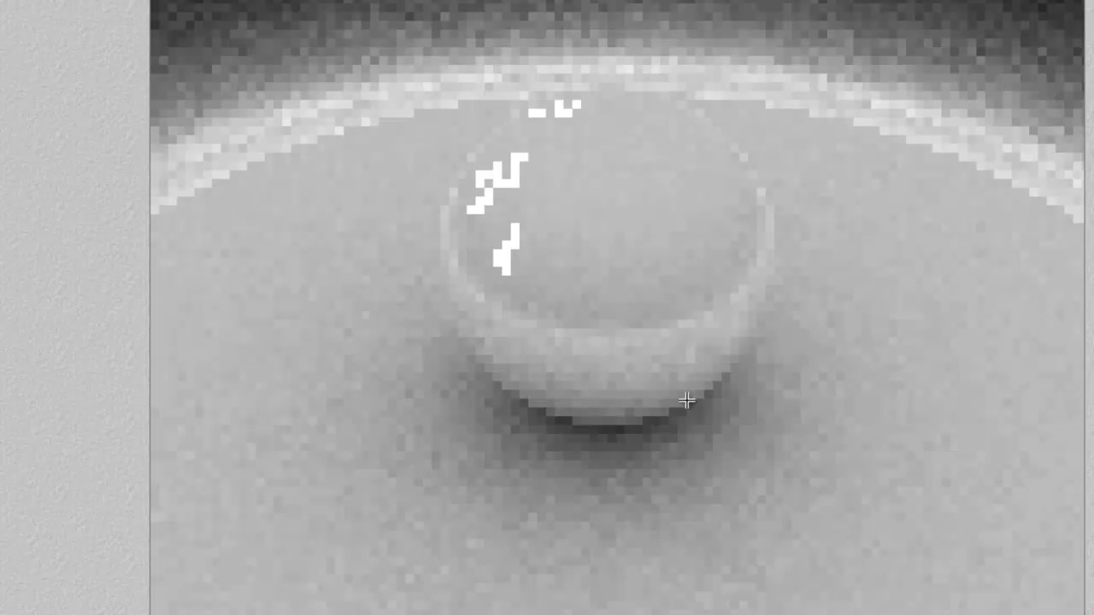
left_click(703, 325)
Step: Map the radial light's gel ambient colour with the Windows1 picture using Sinusoidal mapping, and accept the light settings
key("ctrl+e")
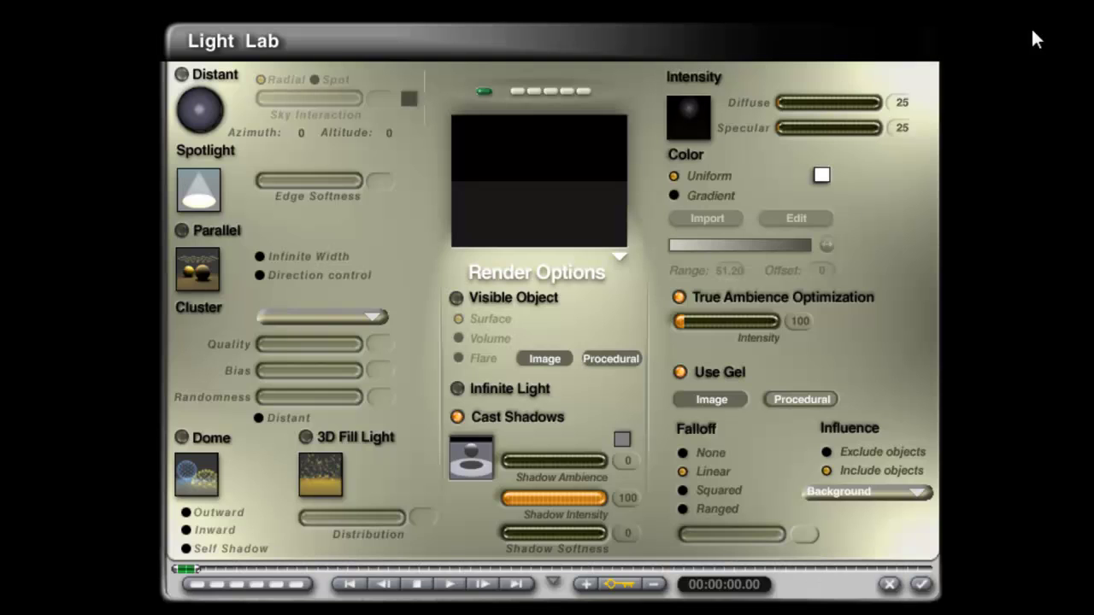
left_click(801, 402)
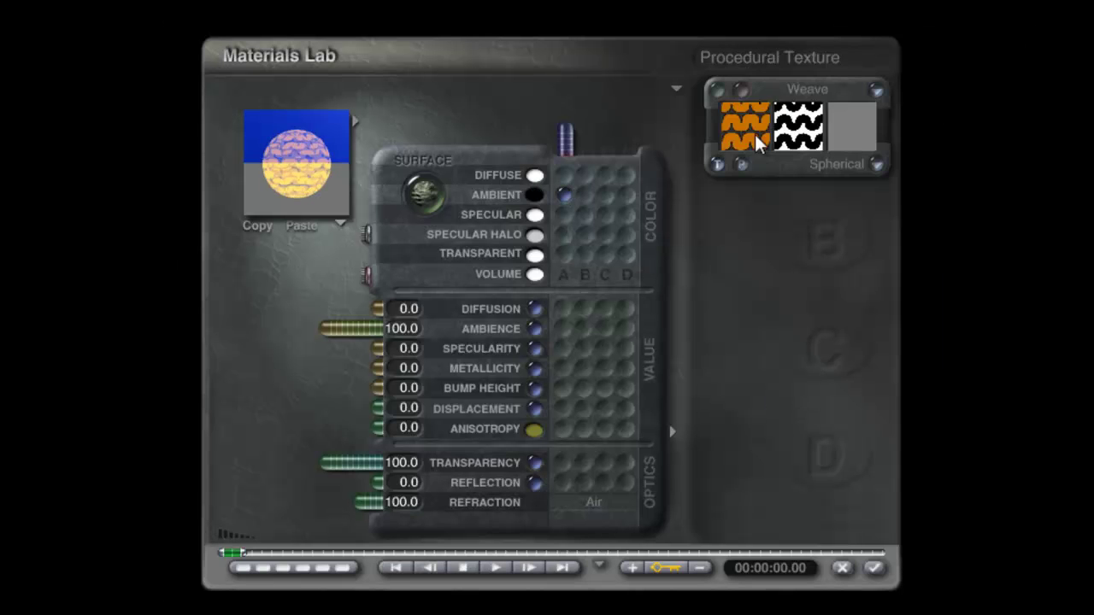
left_click(745, 94)
left_click(809, 547)
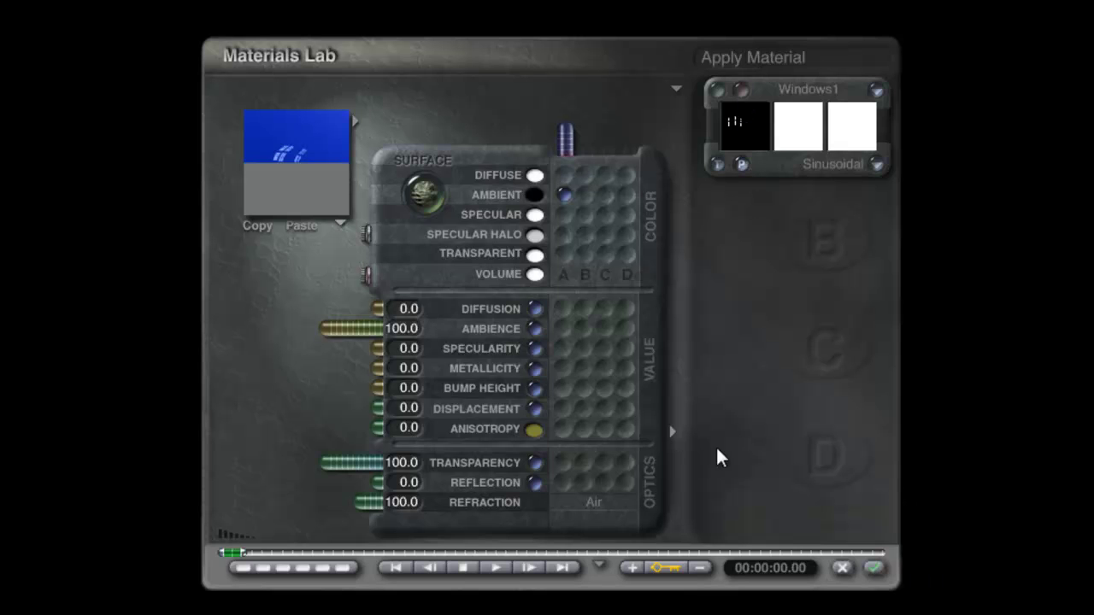
left_click(874, 569)
left_click(920, 586)
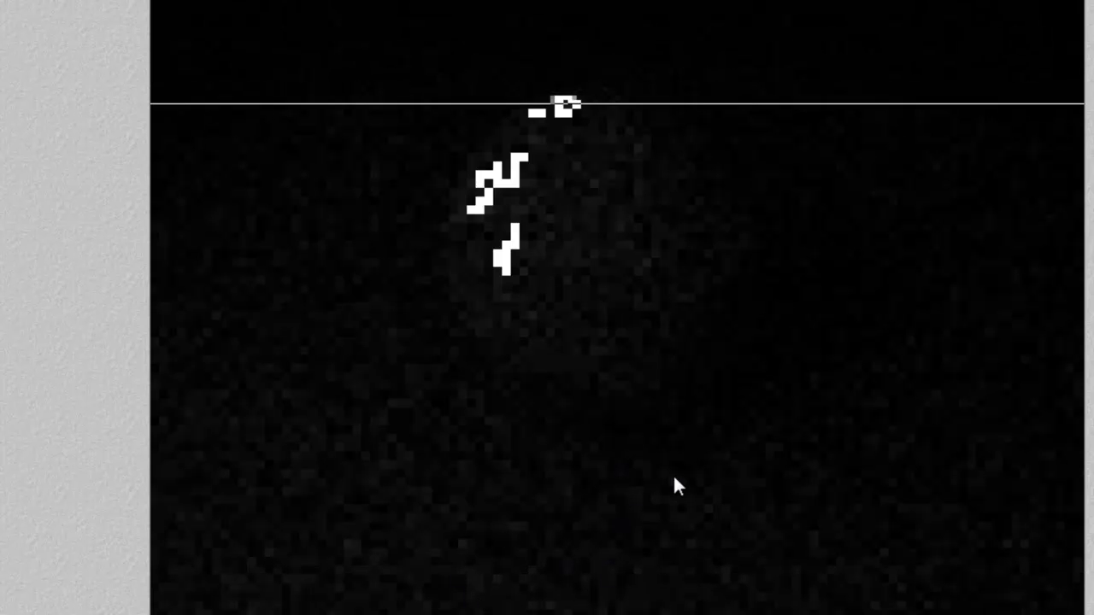
Step: Render the scene again and review the render options, including the maximum ray depth
left_click(675, 447)
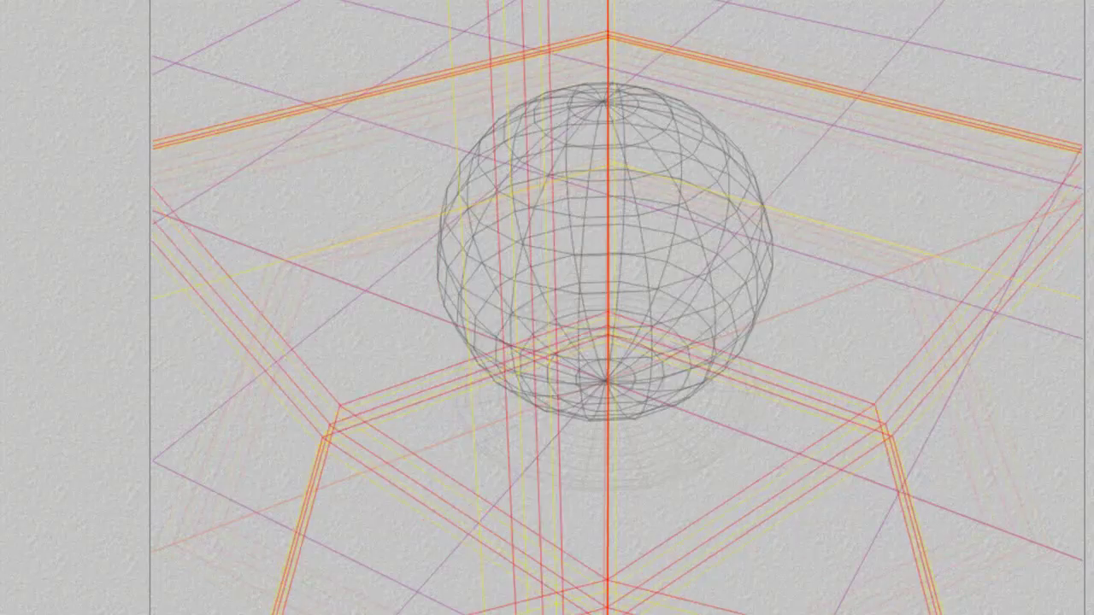
key("ctrl+r")
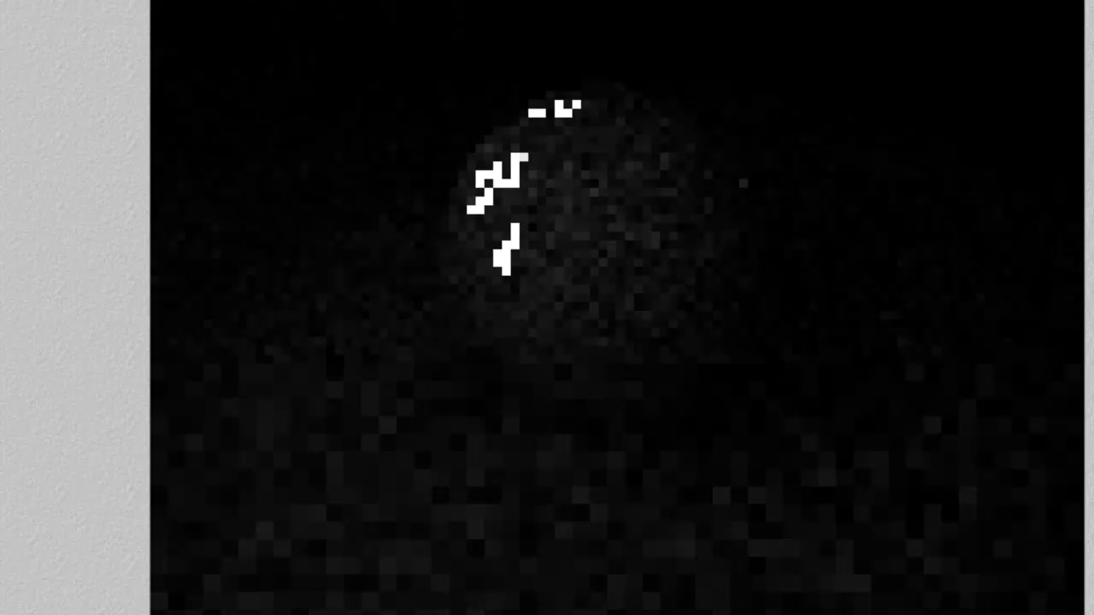
key("ctrl+shift+r")
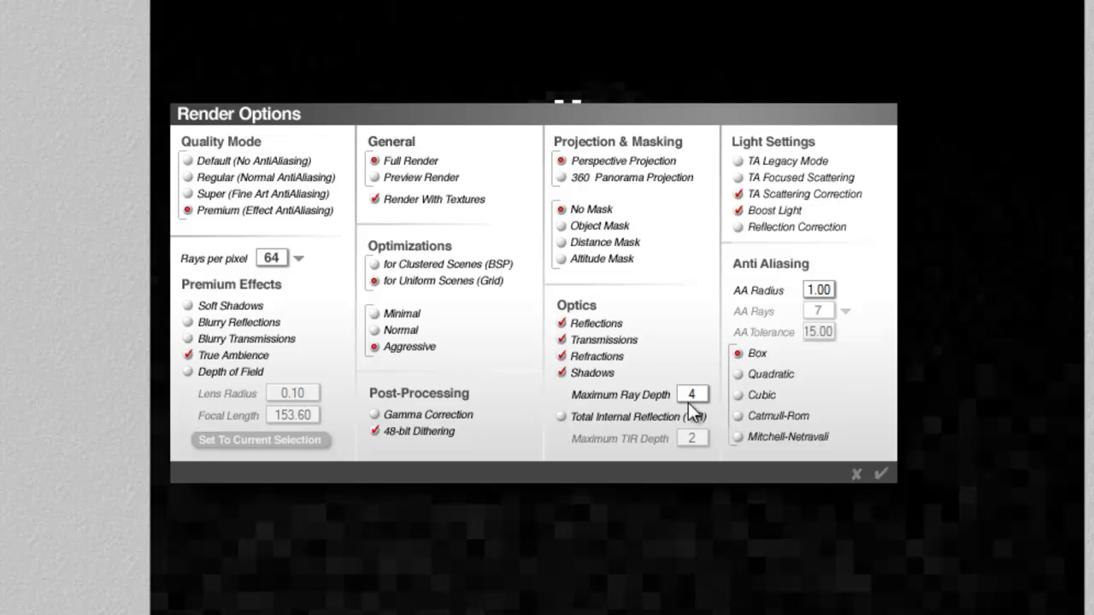
left_click(881, 475)
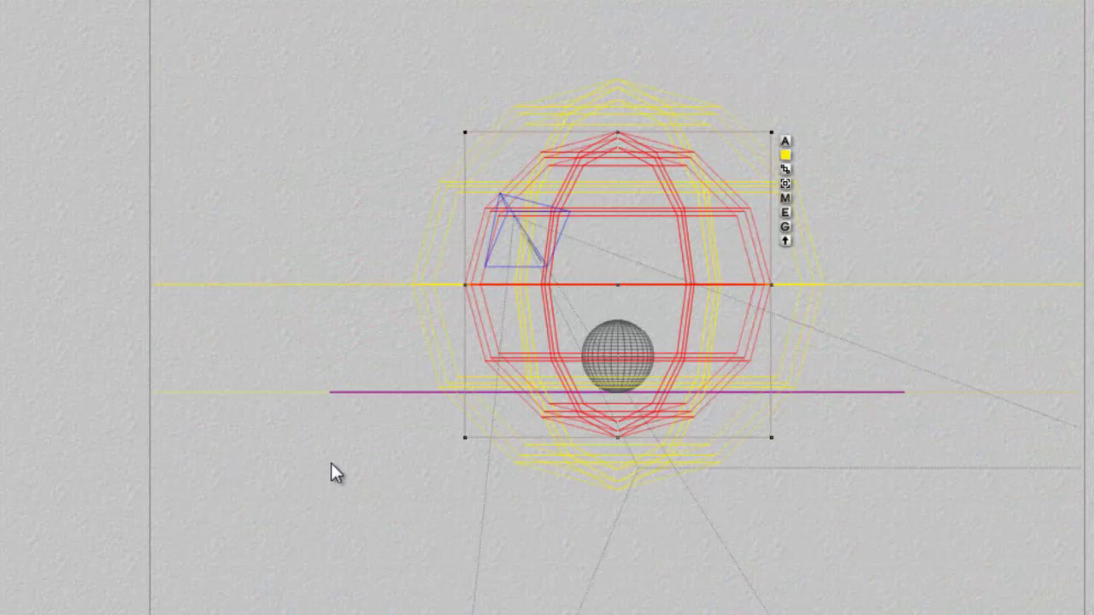
Step: Pick individual radial lights from the overlapping objects around the sphere, starting with Radial Light 2
left_click(518, 420)
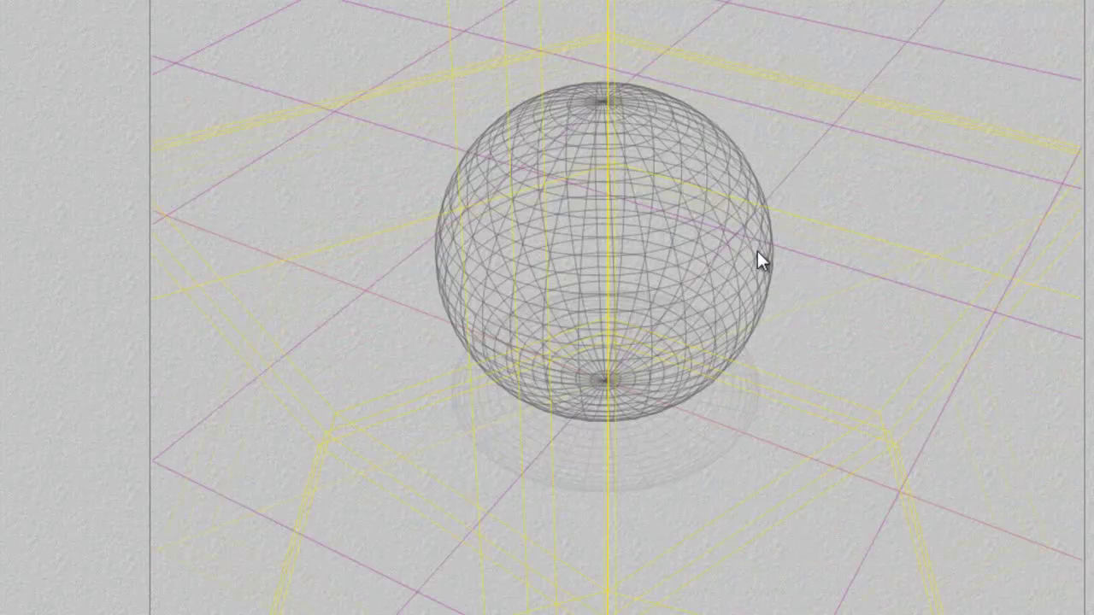
left_click(760, 52, "ctrl")
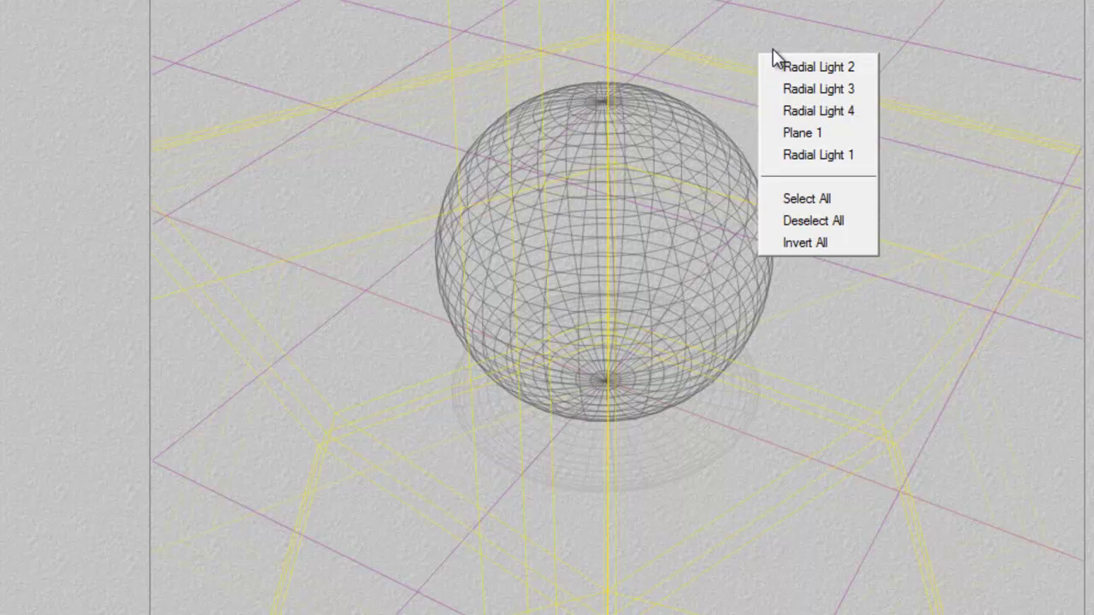
left_click(789, 66)
left_click(784, 43, "ctrl")
left_click(807, 53)
left_click(784, 36, "ctrl")
left_click(812, 55)
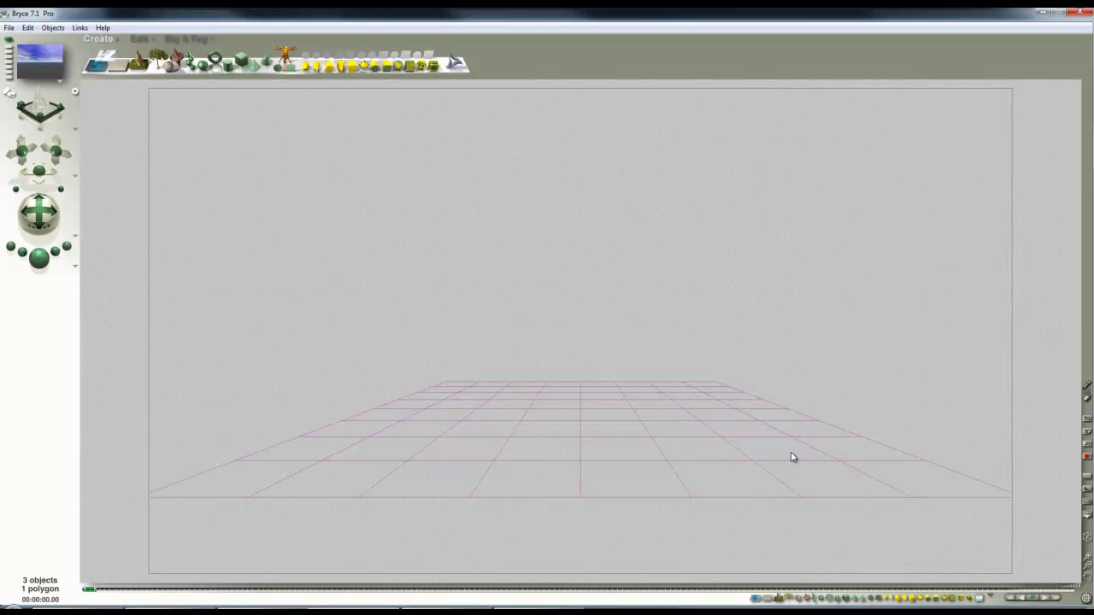
Step: Enable image-based lighting with an HDRI image in the empty scene's sky settings and load Image_angular.hdr
left_click(197, 39)
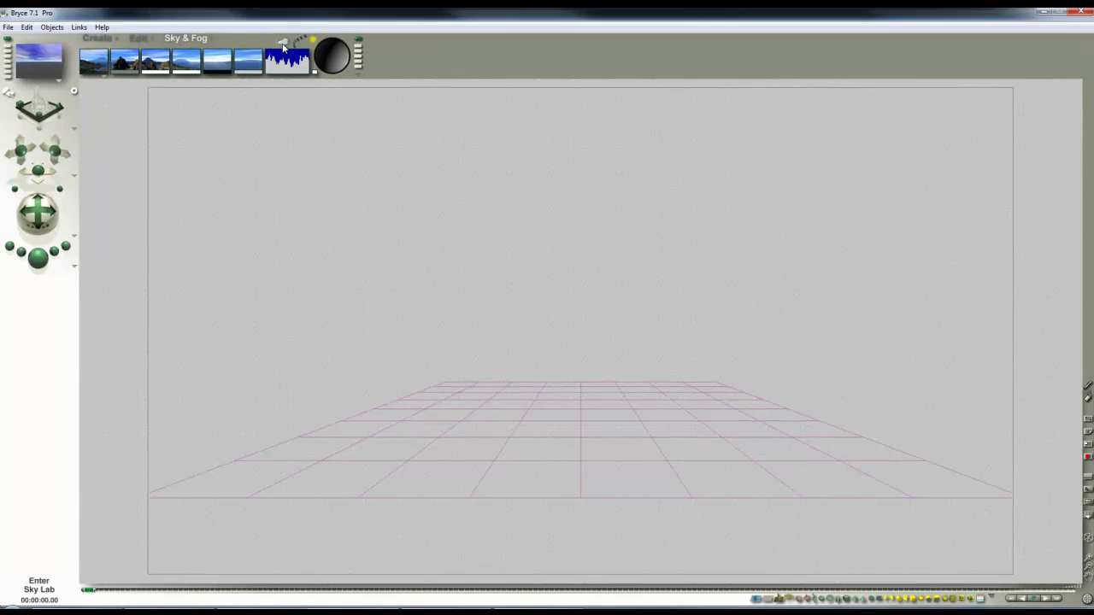
left_click(270, 62)
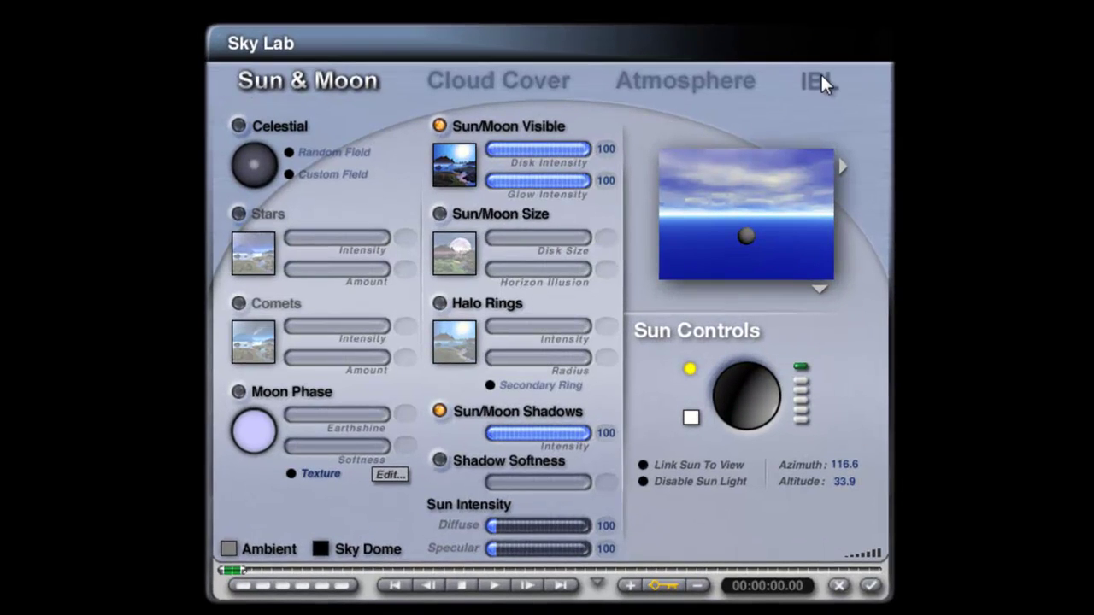
left_click(821, 77)
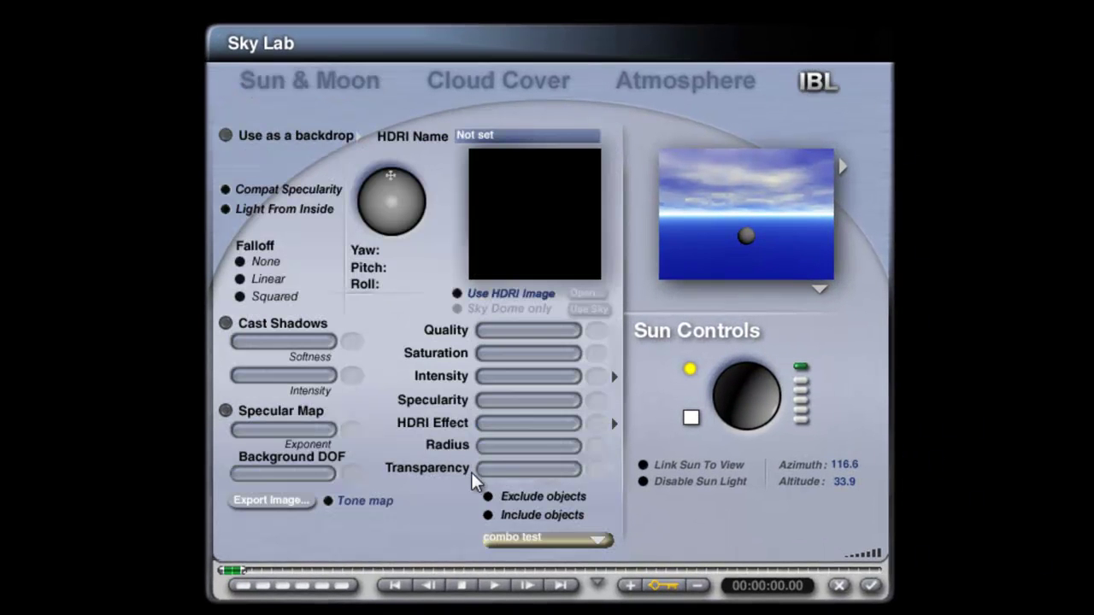
left_click(457, 294)
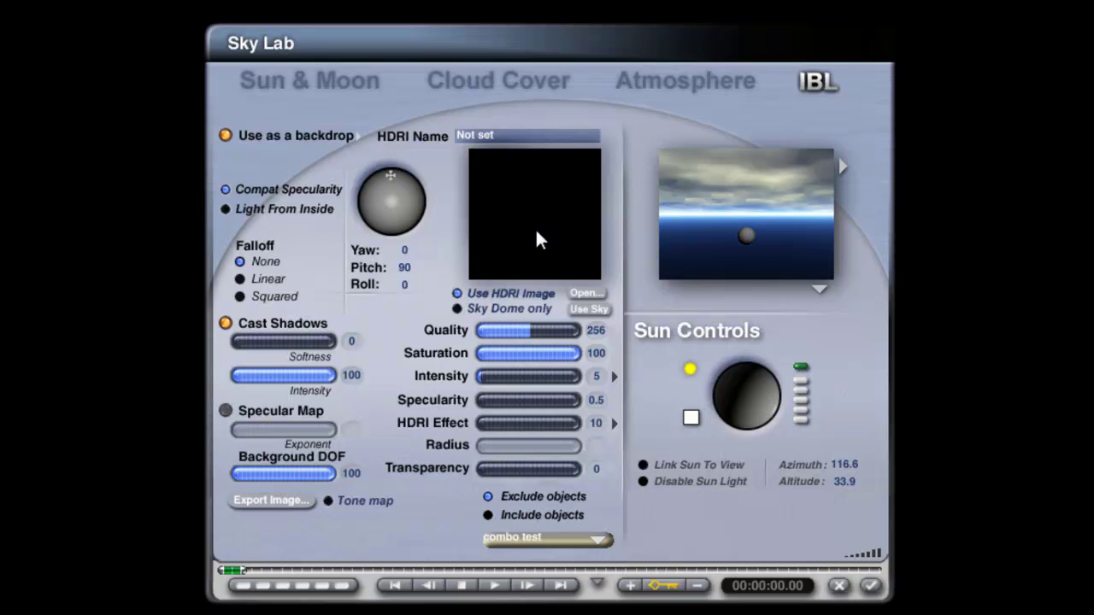
left_click(585, 294)
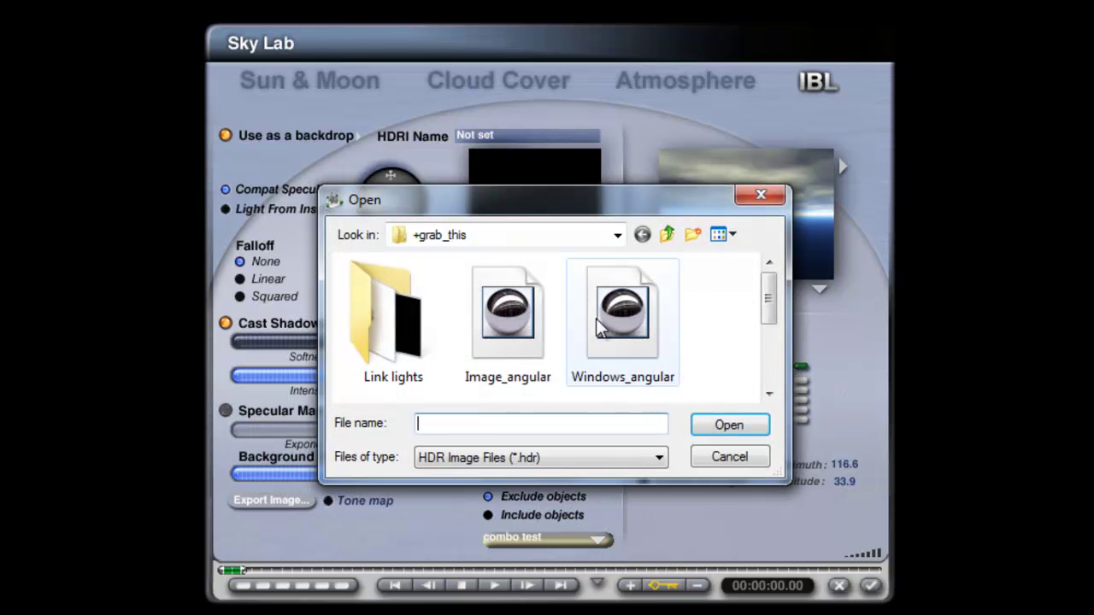
left_click(533, 379)
left_click(714, 428)
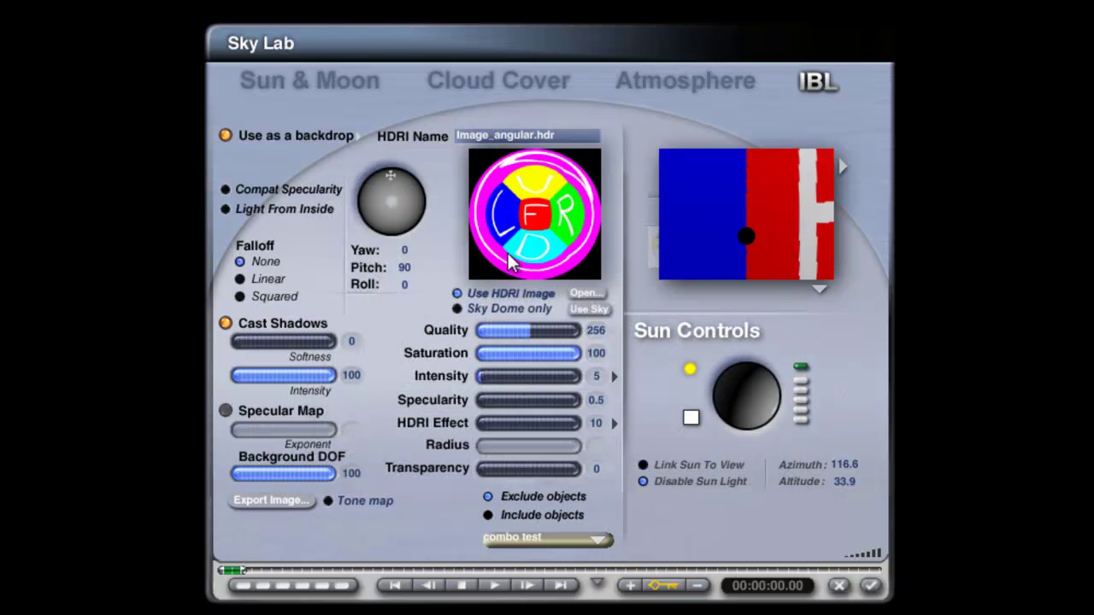
Step: Change the HDRI's backdrop option, accept the sky settings and render the backdrop
left_click(362, 133)
left_click(393, 190)
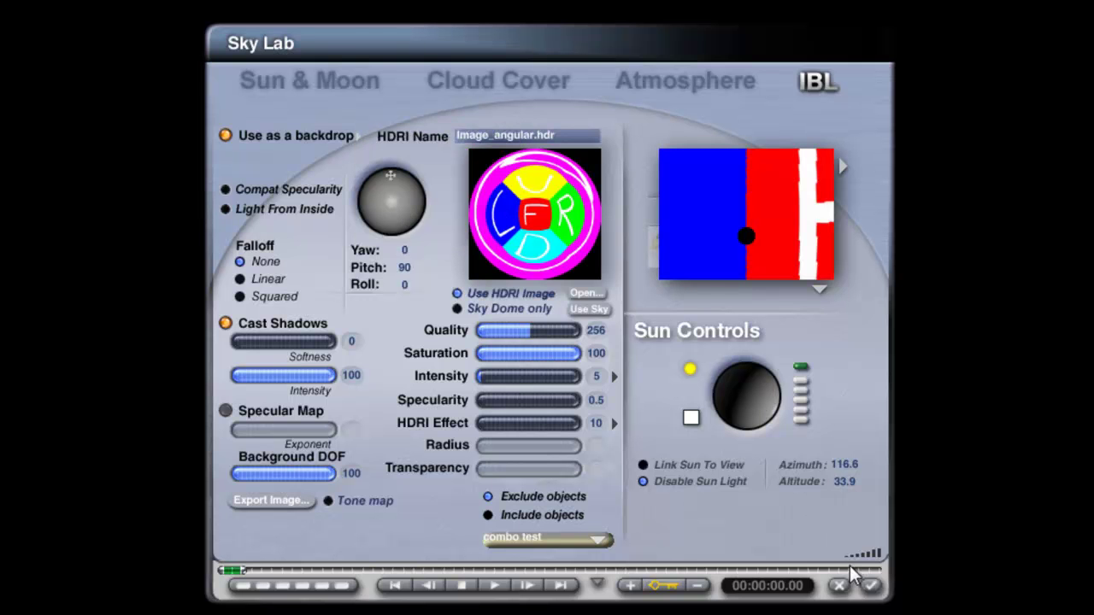
left_click(872, 586)
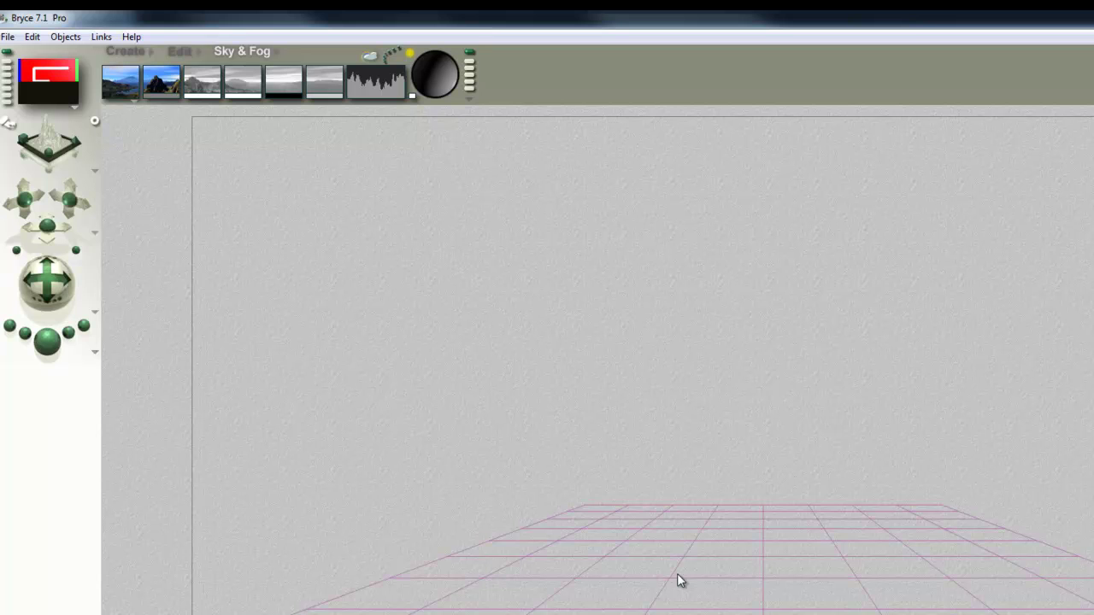
left_click(47, 344)
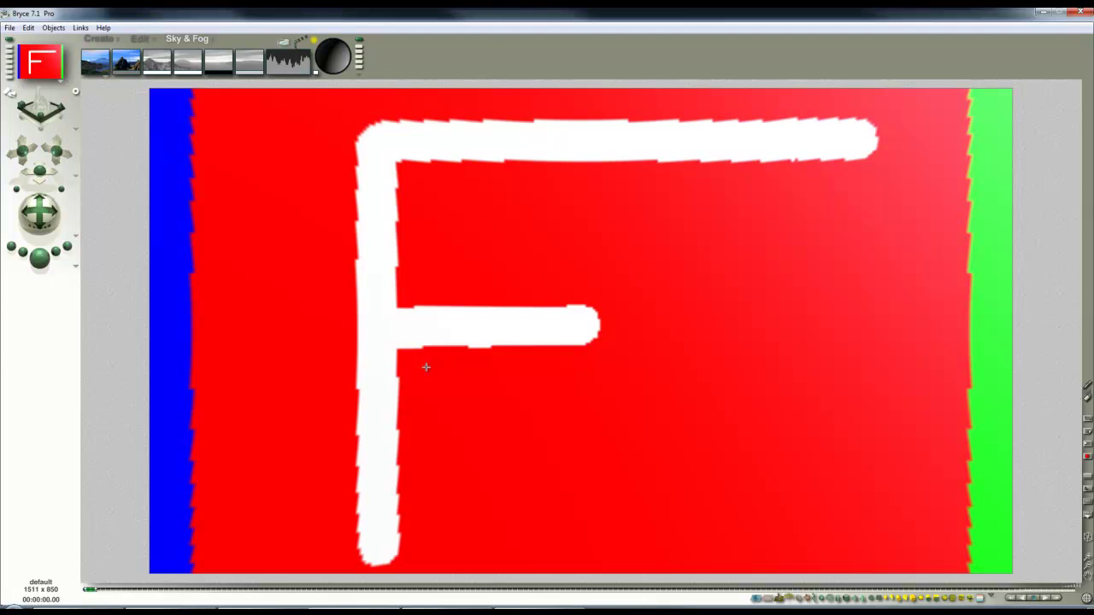
Step: Rotate the camera towards the blue L side of the HDRI backdrop and change the sky mode
left_click_drag(59, 224, 46, 212)
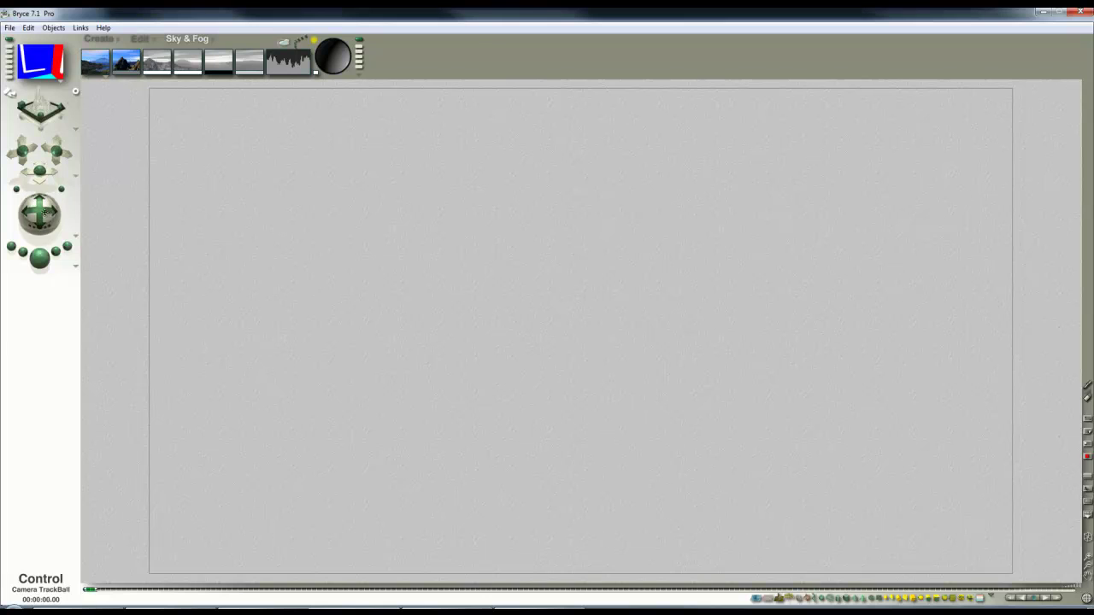
left_click(104, 77)
left_click(129, 118)
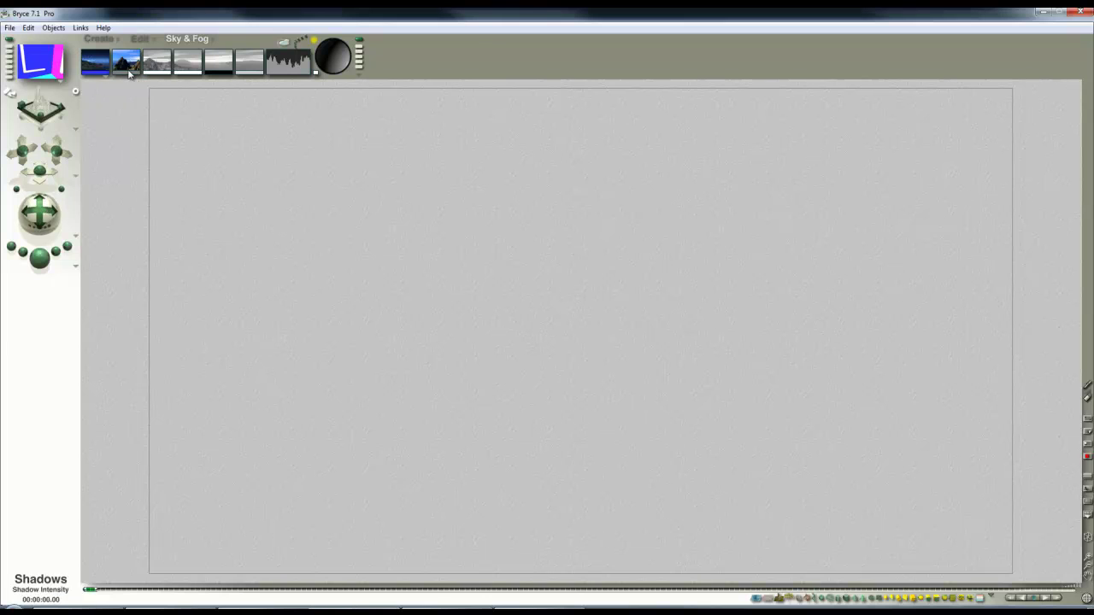
left_click_drag(110, 77, 115, 98)
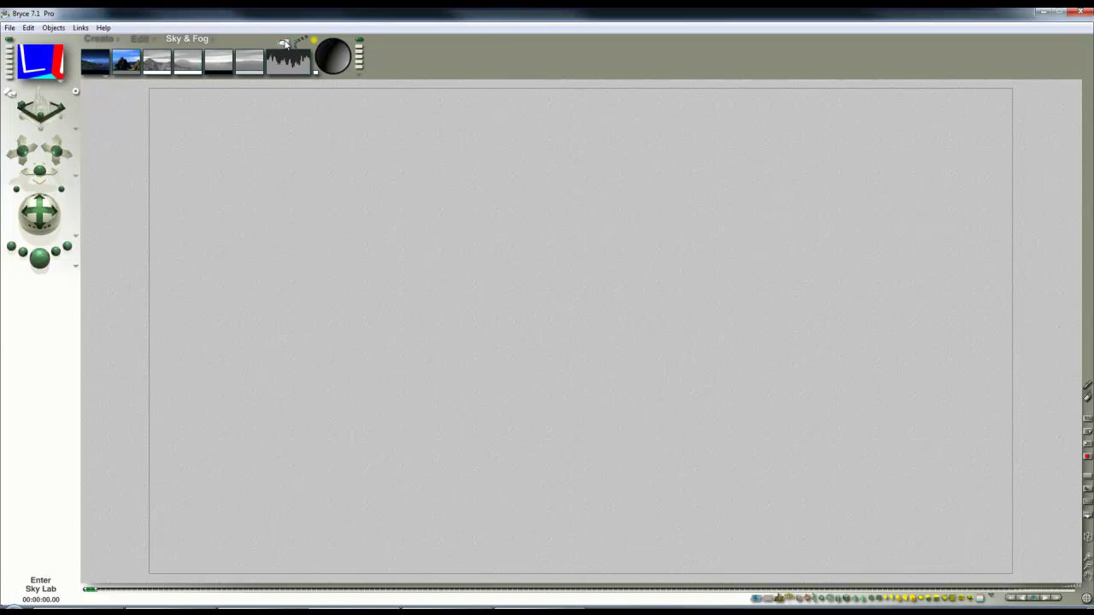
Step: Check the sky's sun and moon settings, render the HDRI backdrop and rotate the camera towards the red F side
left_click(285, 43)
left_click(411, 190)
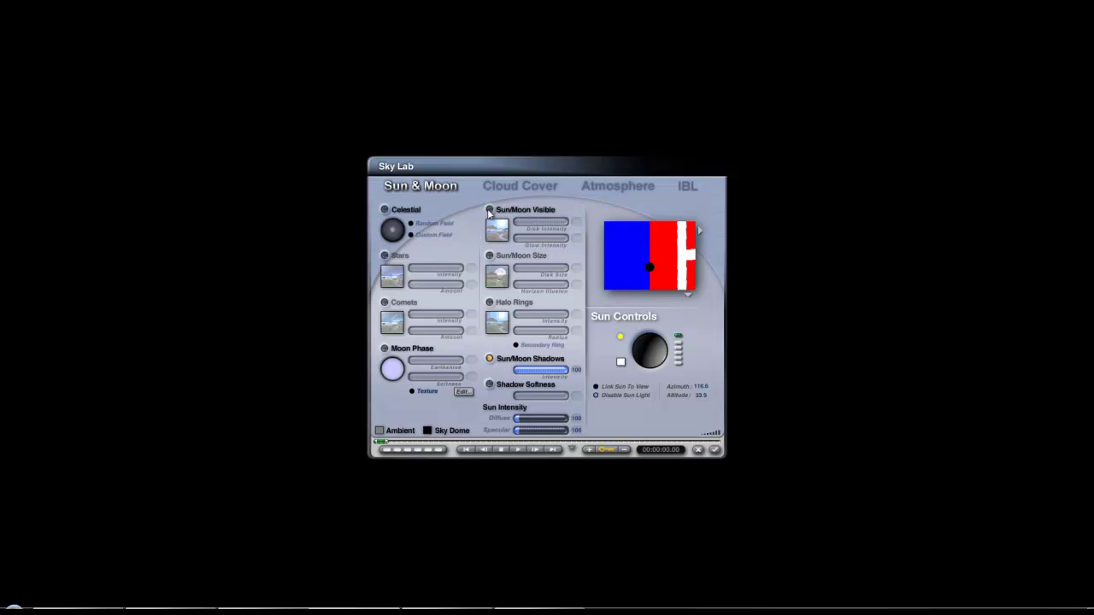
left_click(716, 450)
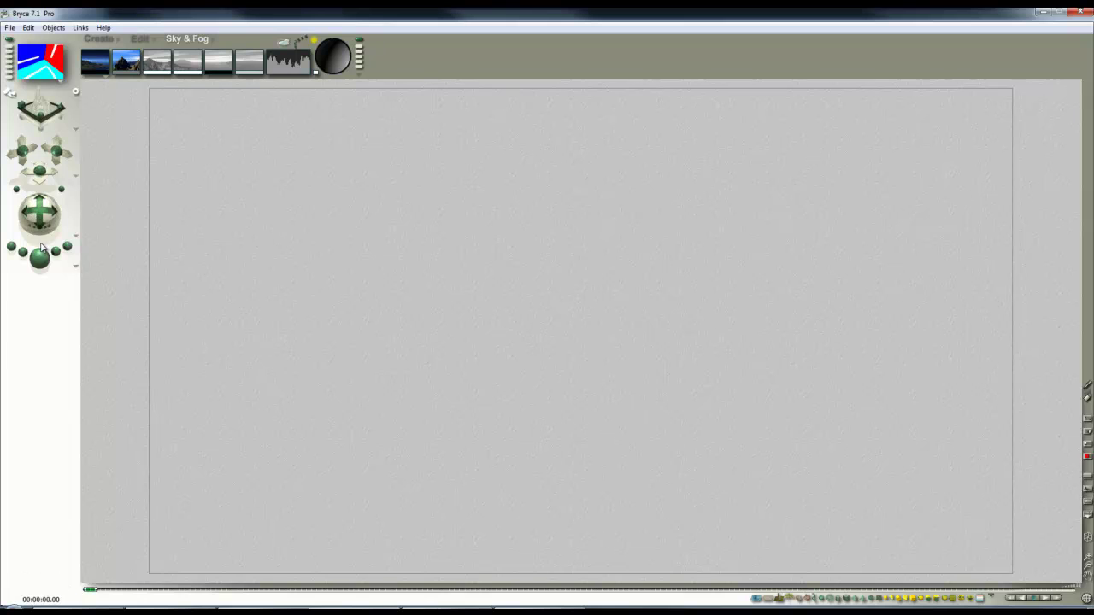
left_click(39, 255)
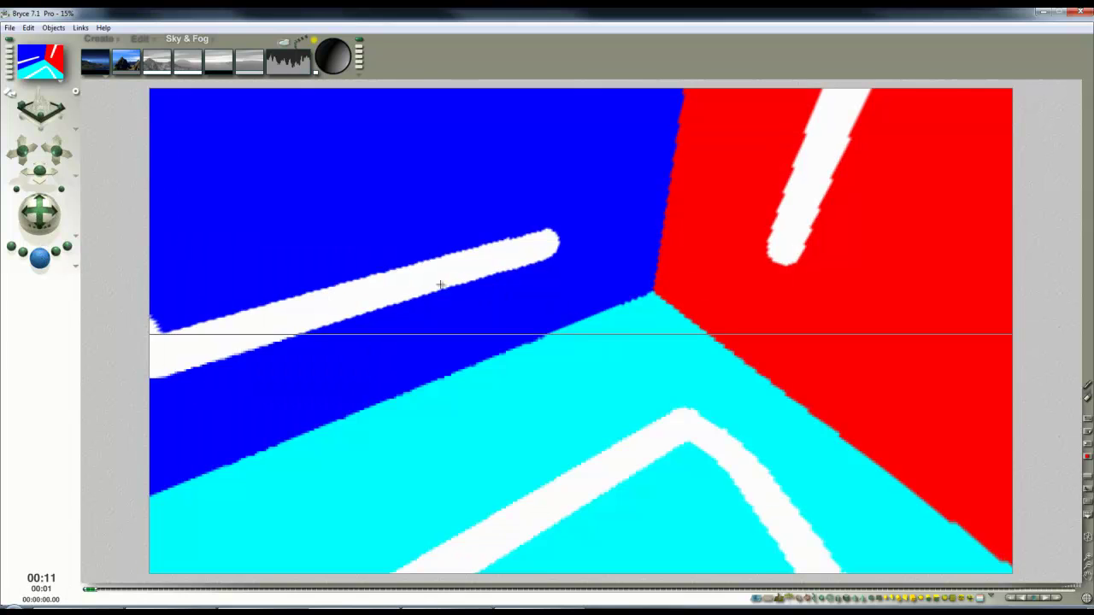
left_click(32, 218)
left_click_drag(32, 218, 38, 217)
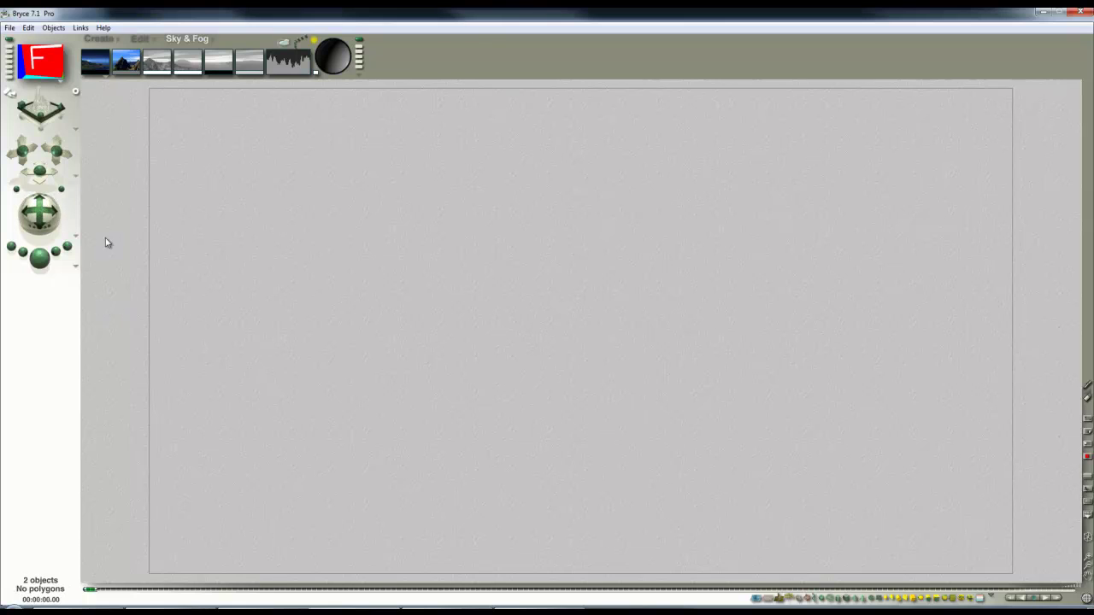
Step: Create a sphere, enlarge it so it encloses the camera, and render the view from inside it
left_click(98, 38)
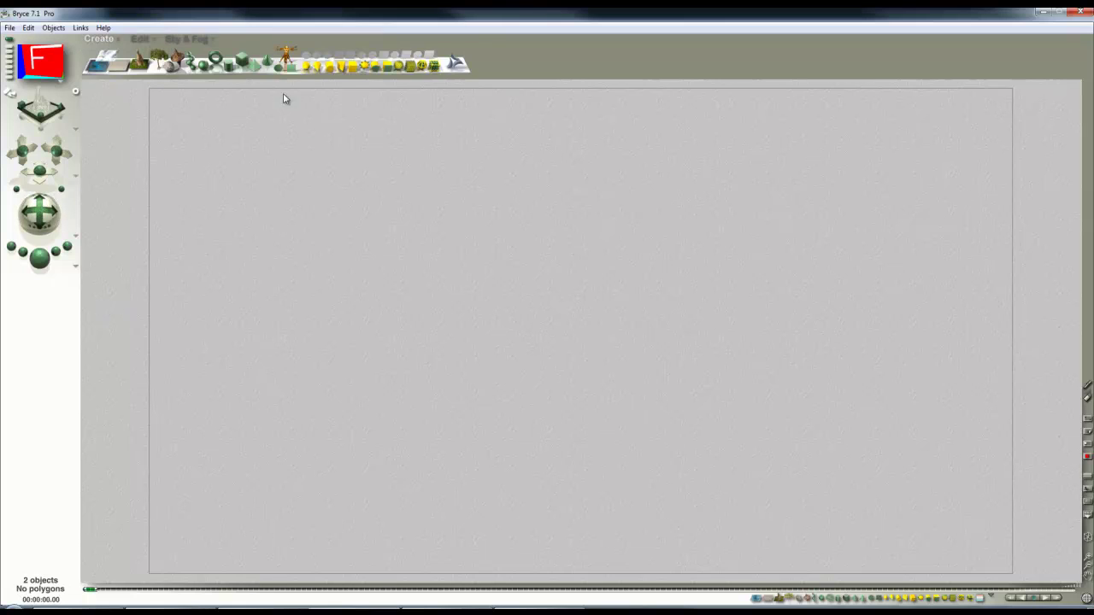
left_click(204, 68)
left_click(140, 38)
left_click_drag(145, 68, 139, 349)
key("ctrl+r")
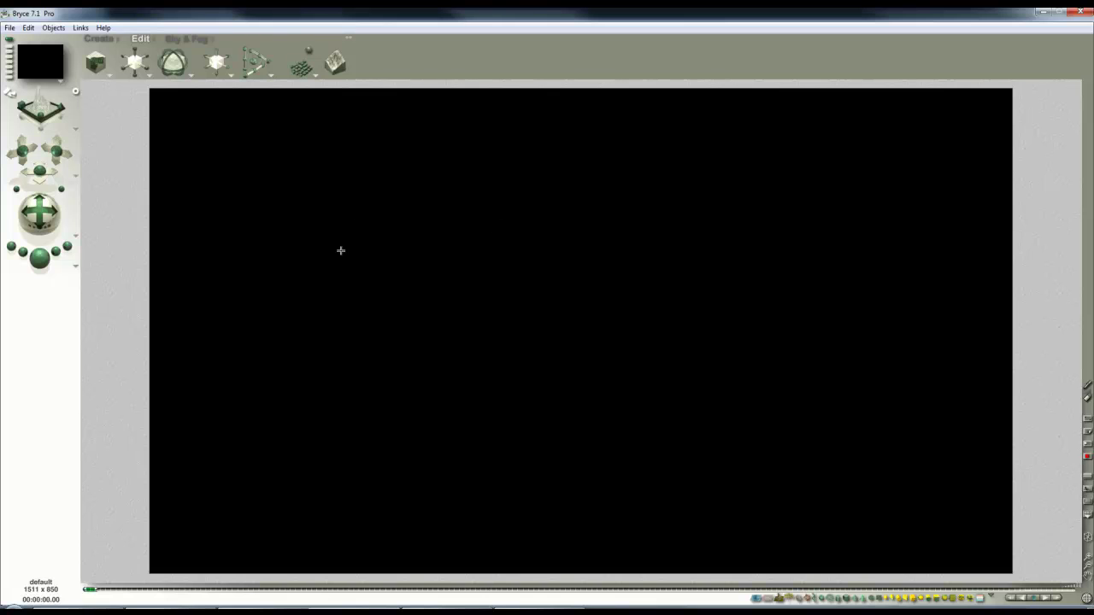
Step: Enable Light From Inside for the image-based light, set HDRI Effect to 130 and accept the sky settings
left_click(189, 42)
left_click(310, 47)
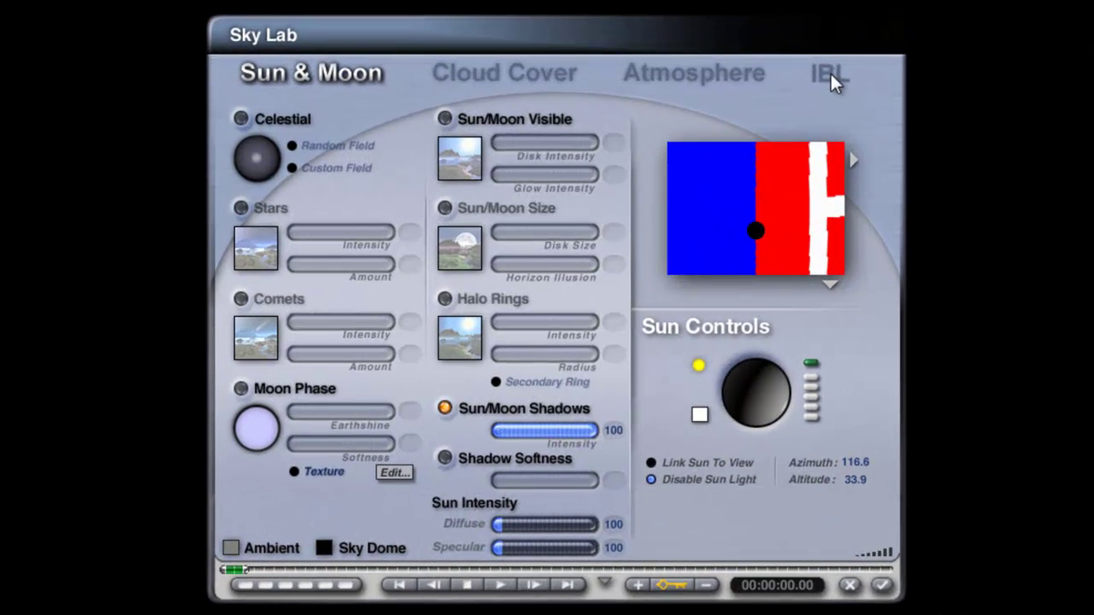
left_click(831, 74)
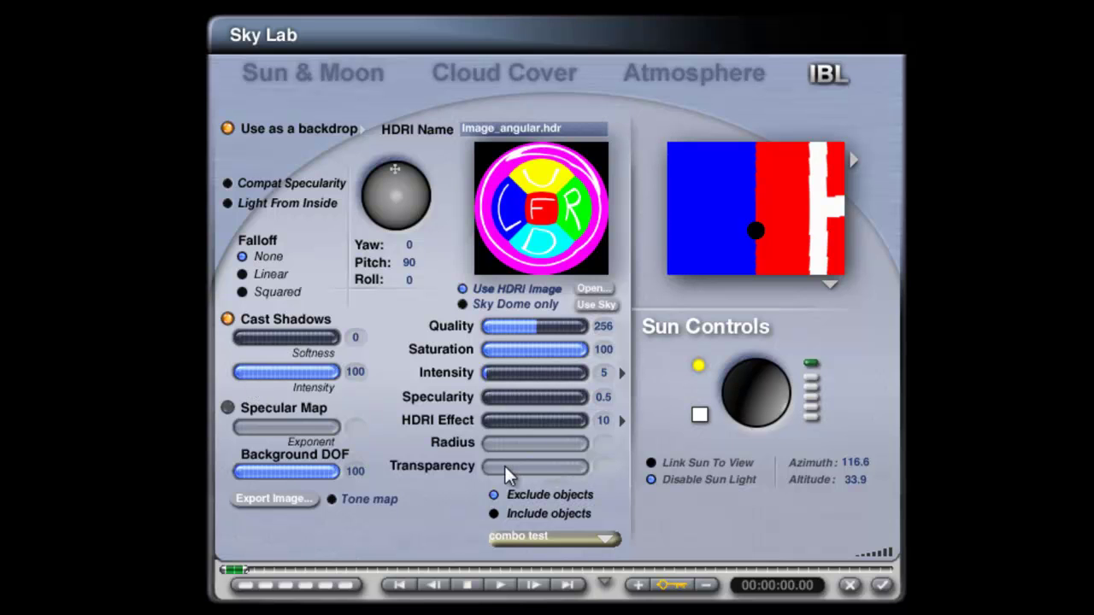
left_click(830, 284)
left_click(864, 291)
left_click_drag(511, 419, 496, 417)
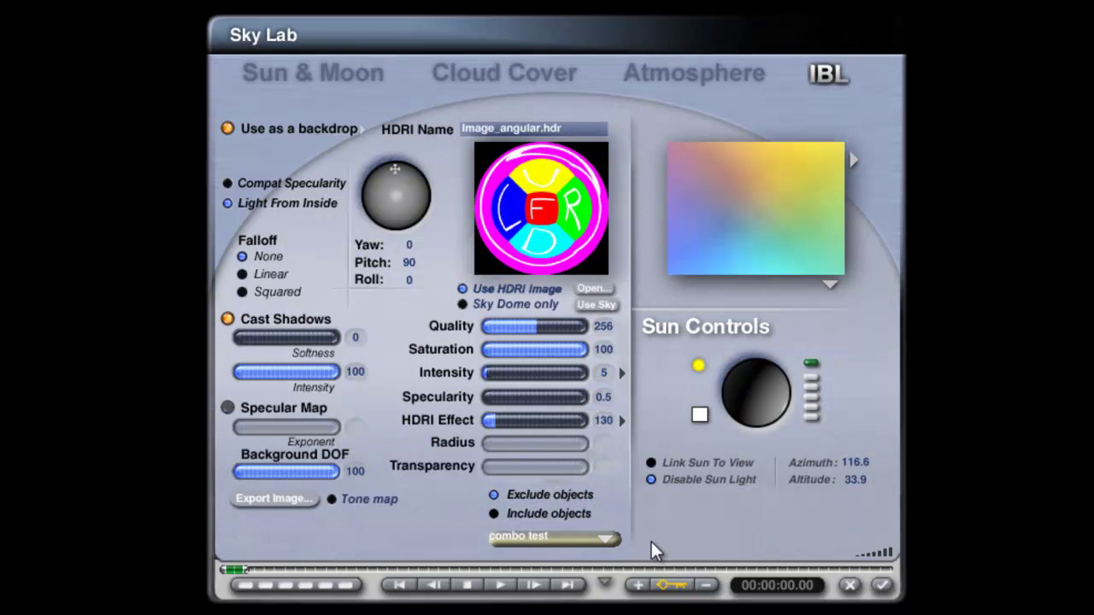
left_click(883, 586)
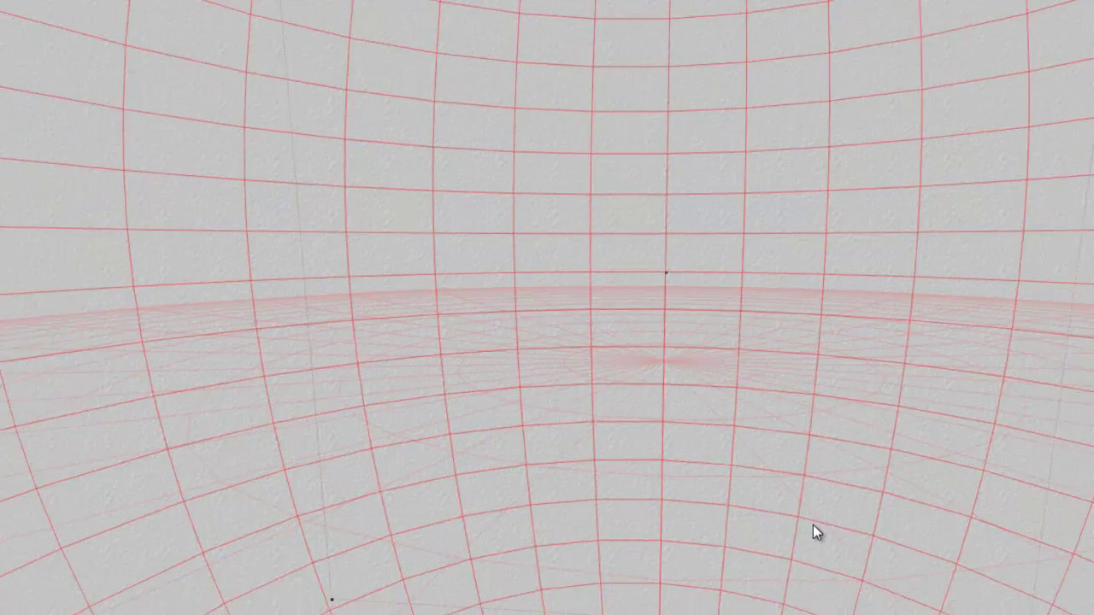
Step: Rotate the camera inside the sphere, render, widen the camera's view and render the lit inner surface again
left_click_drag(28, 232, 58, 214)
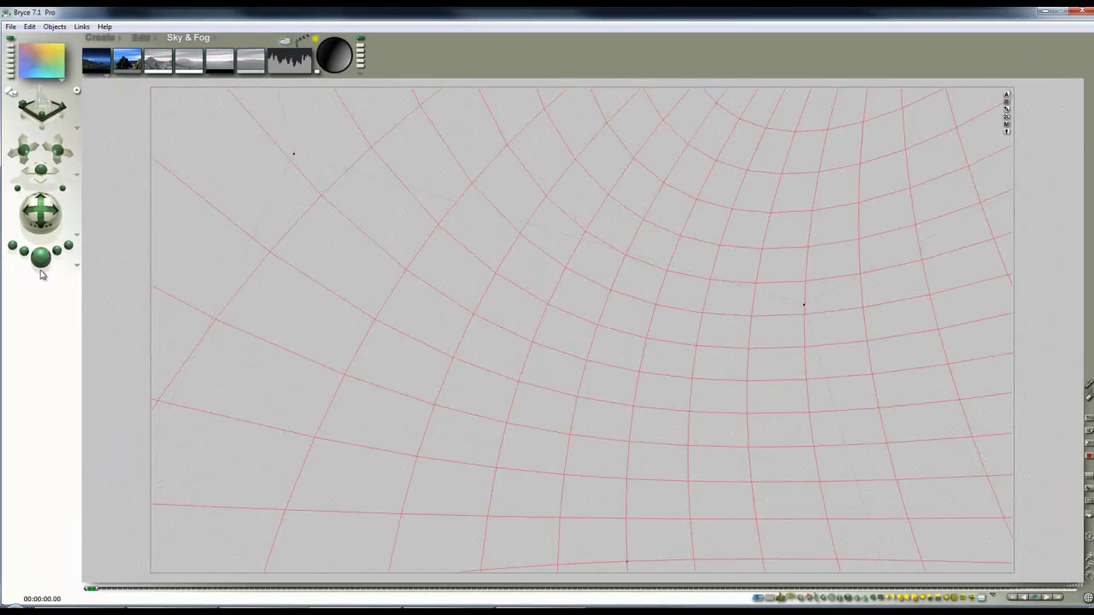
left_click(40, 258)
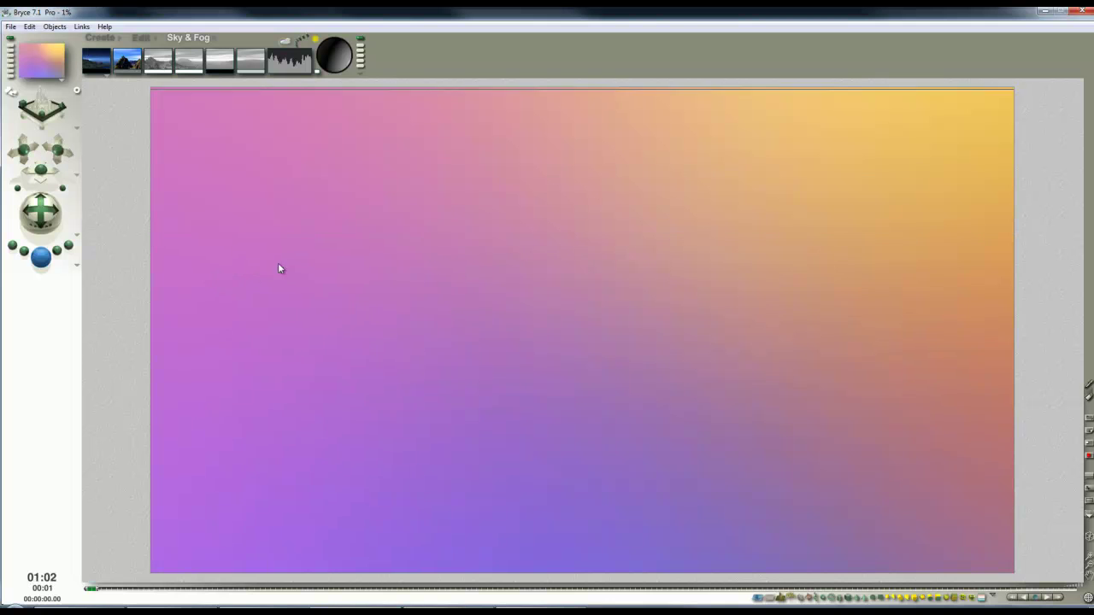
left_click(67, 247)
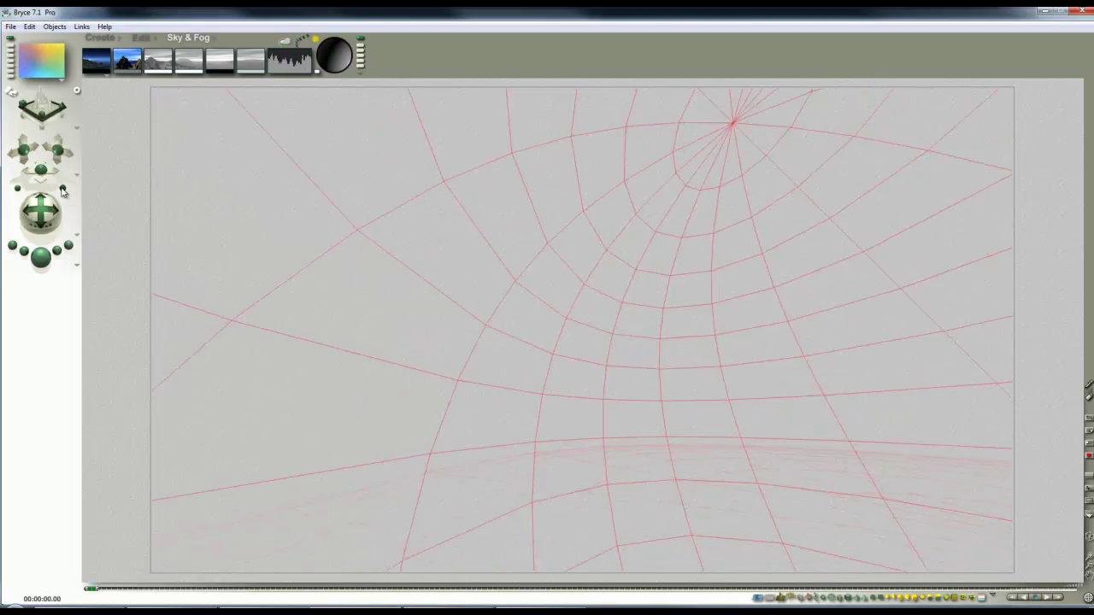
left_click(38, 260)
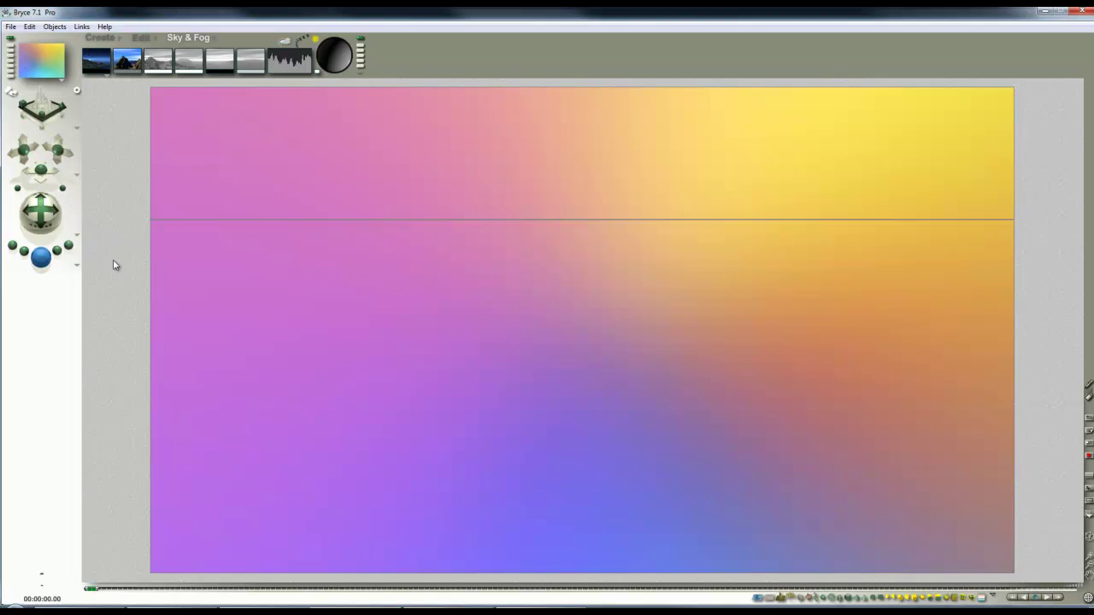
left_click(459, 373)
Step: Rotate the camera towards the green side and render the light falling on the sphere's inner surface
left_click(44, 209)
left_click_drag(44, 209, 48, 233)
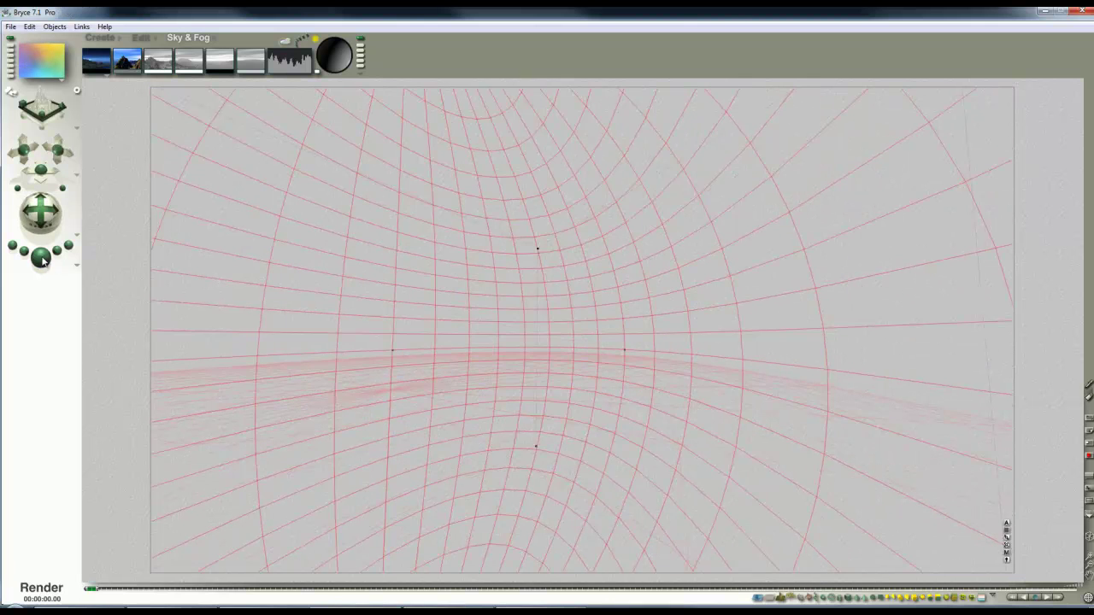
left_click(41, 255)
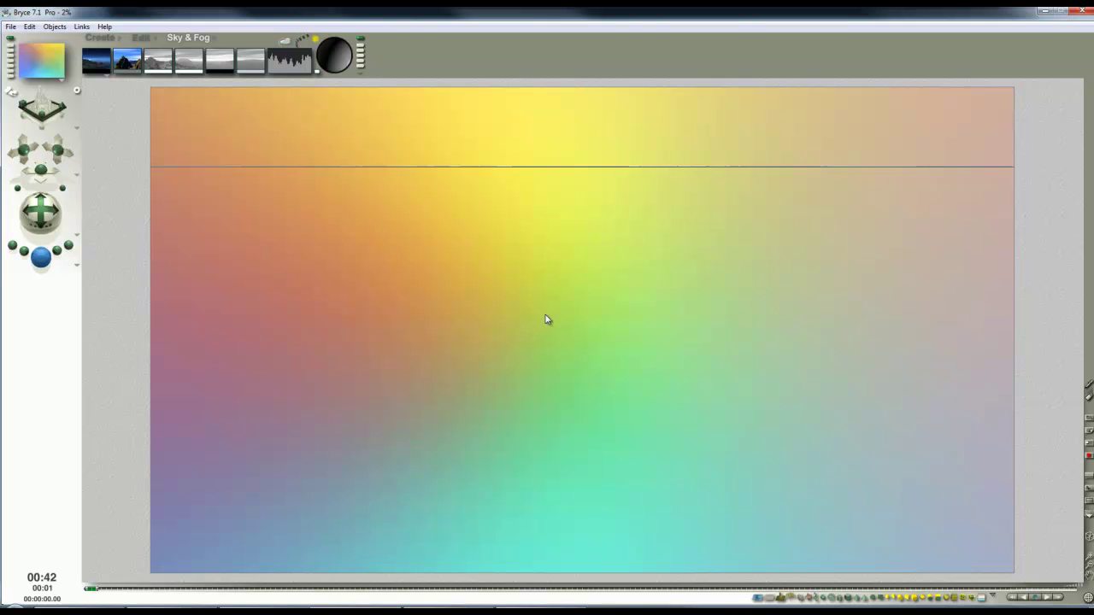
left_click(646, 263)
Step: Set the sphere material's transparency to 10 and render its inner surface over the HDRI backdrop
left_click(1007, 552)
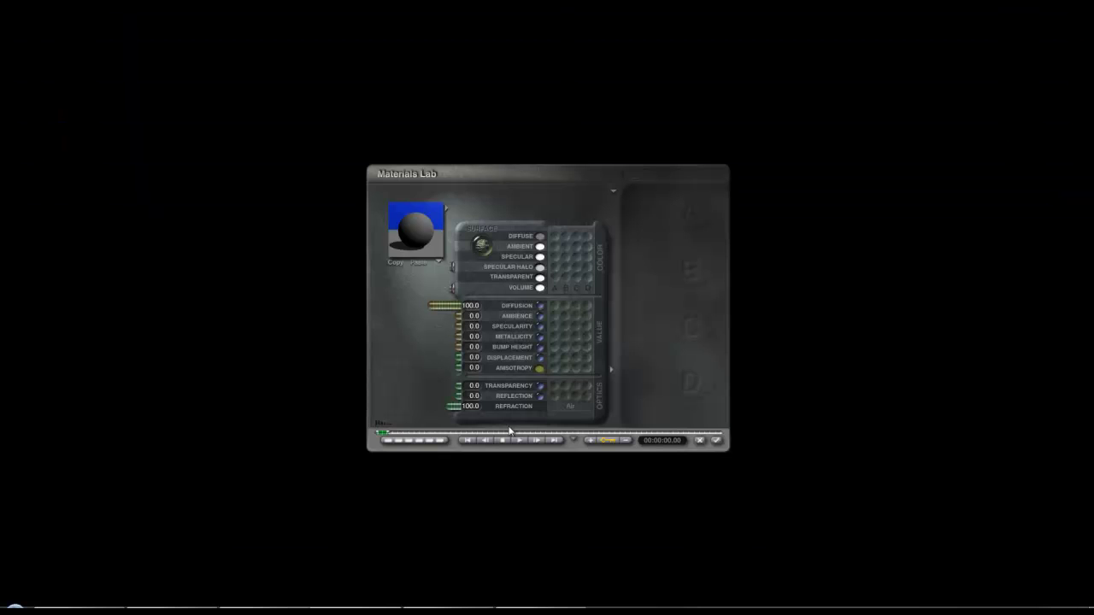
left_click(470, 386)
type("10")
key("Return")
left_click(717, 440)
left_click(47, 259)
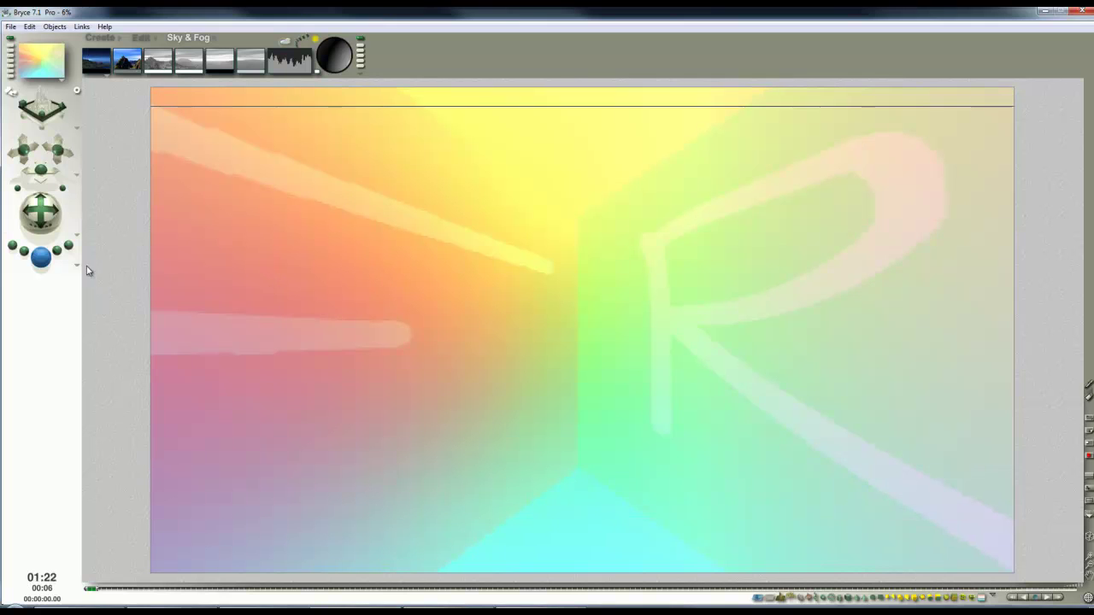
left_click(589, 202)
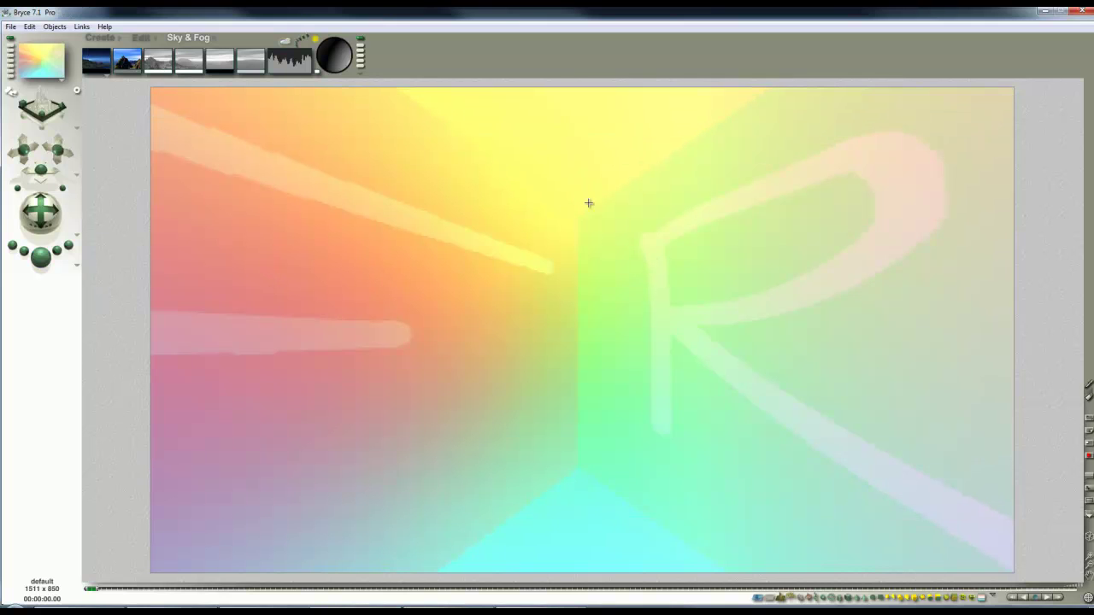
Step: Remove the transparency from the sphere's material
left_click(589, 268)
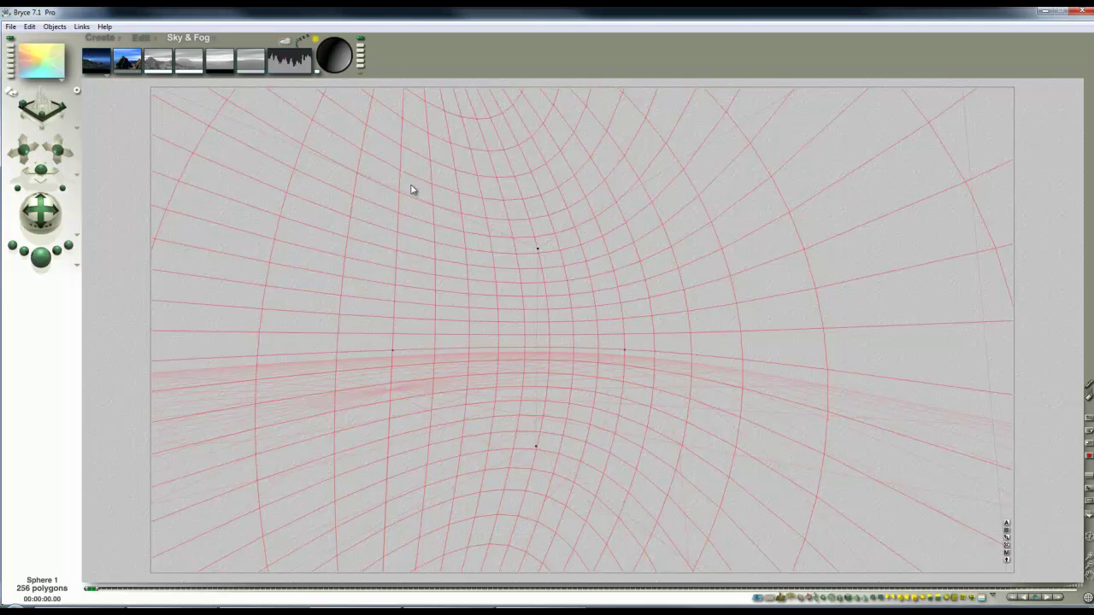
left_click(1008, 556)
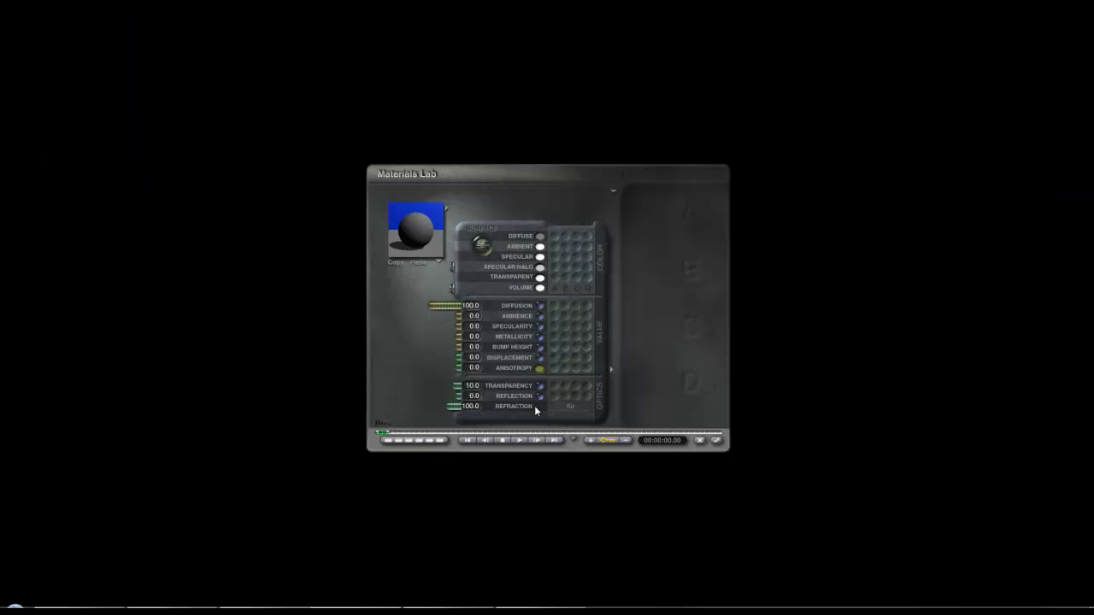
left_click(717, 440)
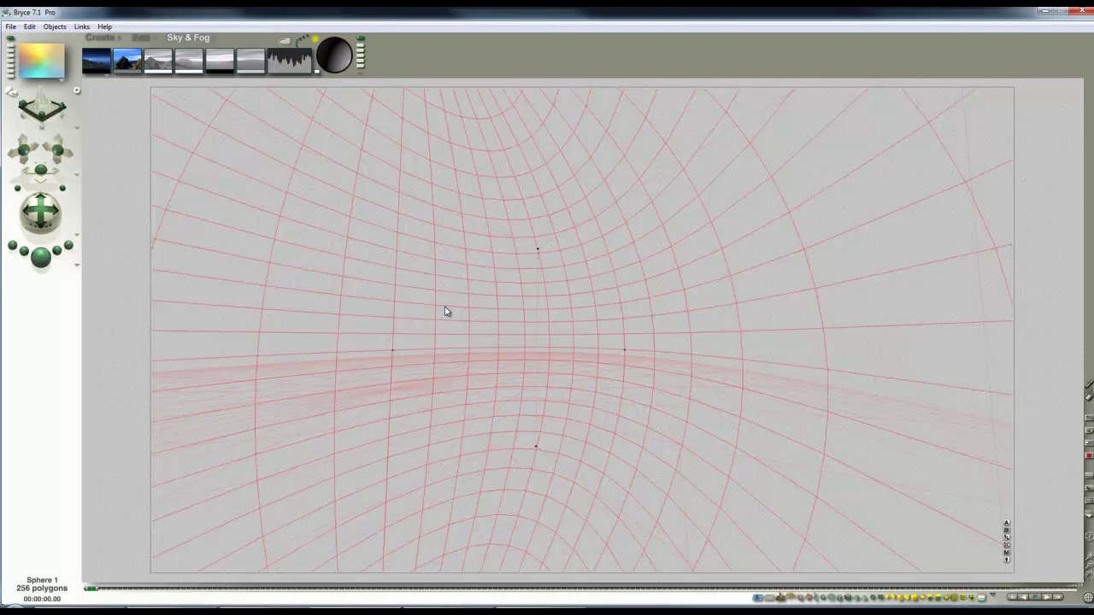
Step: Switch rendering to 360 Panoramic Projection and move the camera to the sphere's centre in the top view
left_click(80, 266)
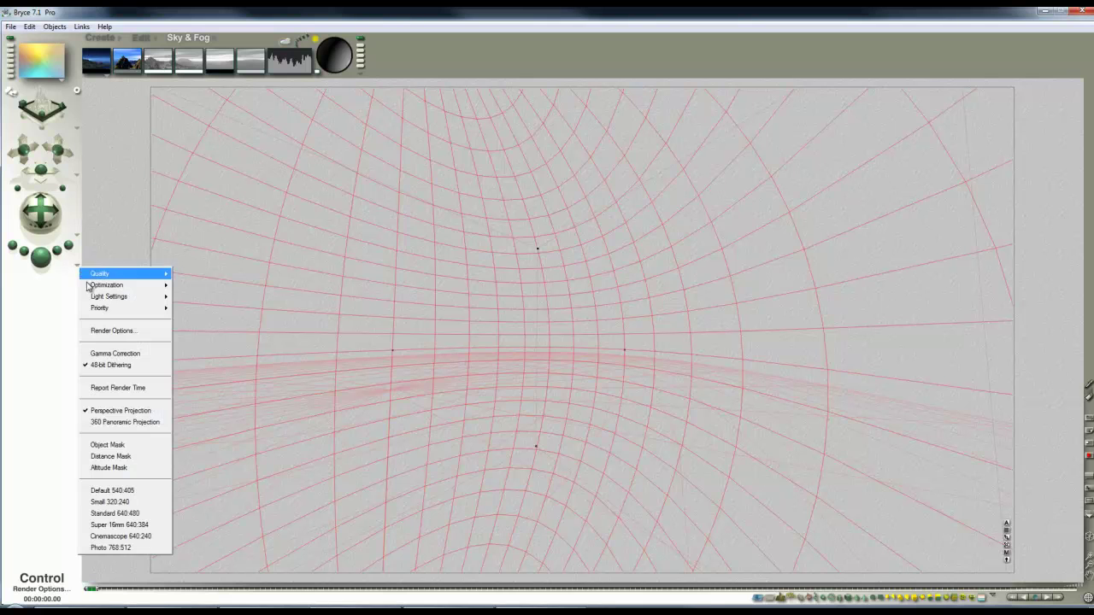
left_click(115, 422)
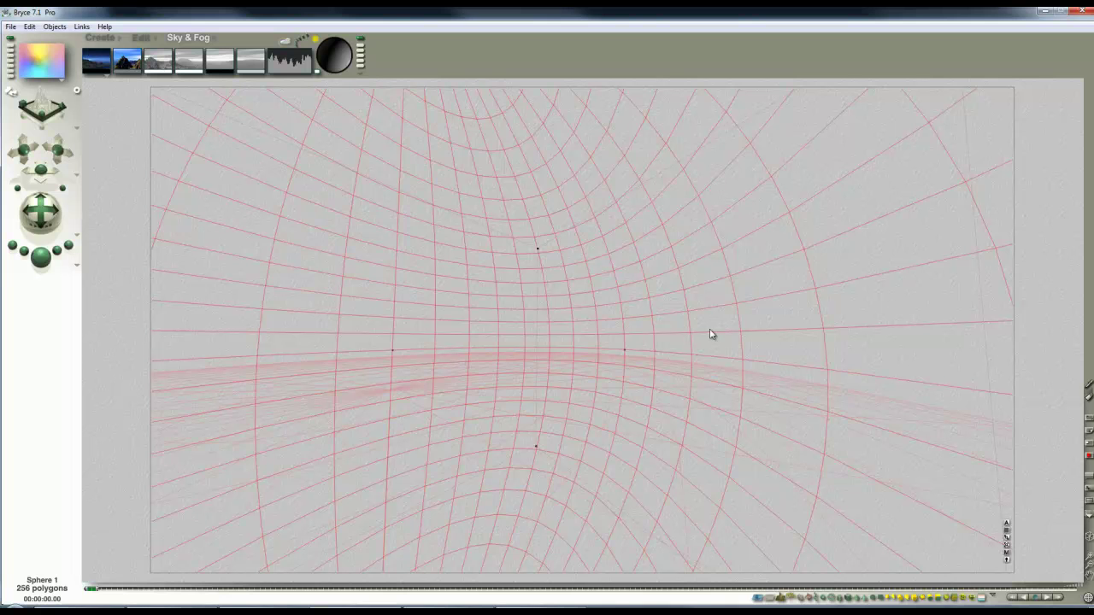
key("2")
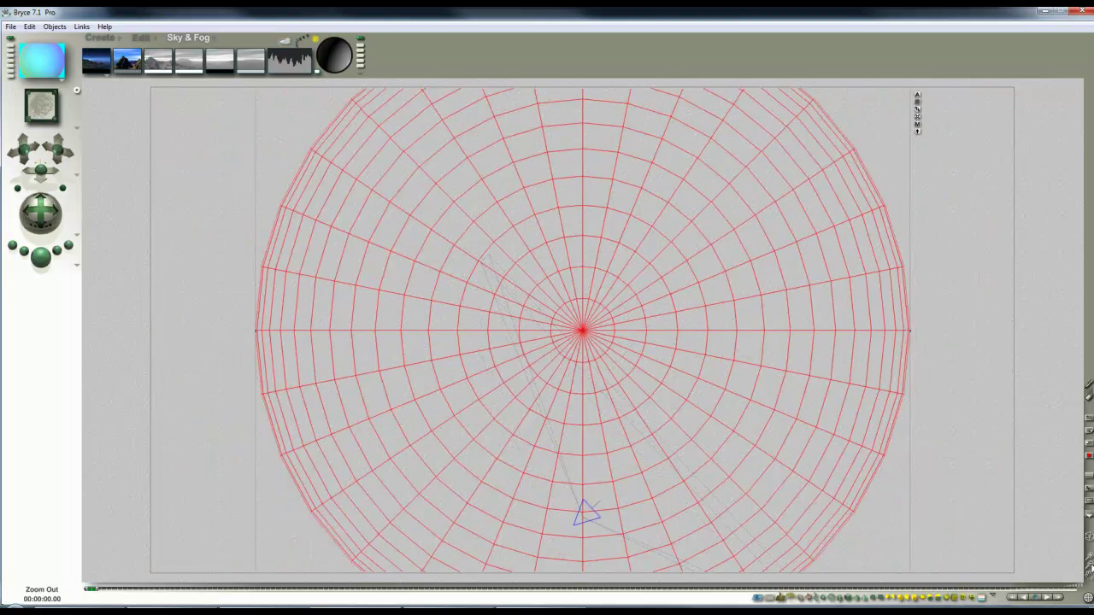
right_click(586, 453)
left_click(605, 474)
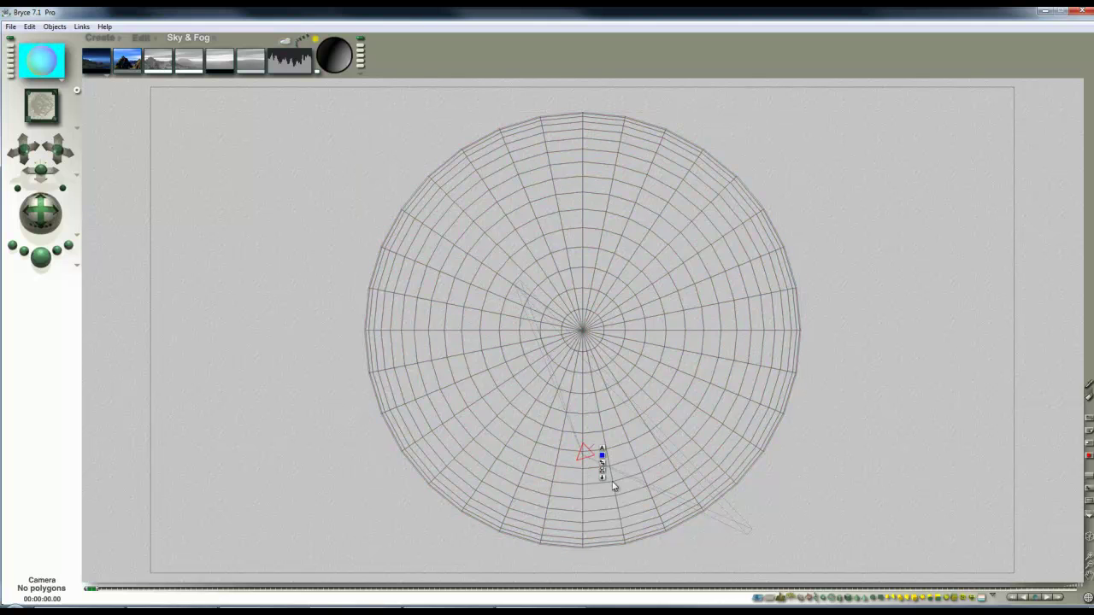
left_click_drag(590, 456, 590, 331)
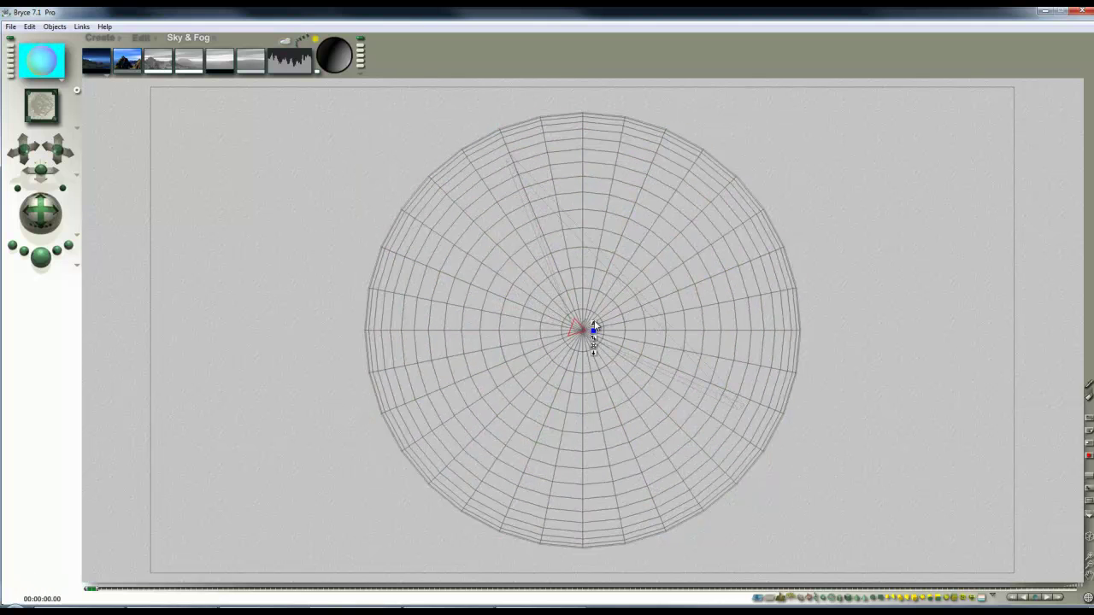
Step: Set the camera's X and Y rotation to 0 in its attributes
left_click(594, 324)
left_click(680, 459)
key("BackSpace")
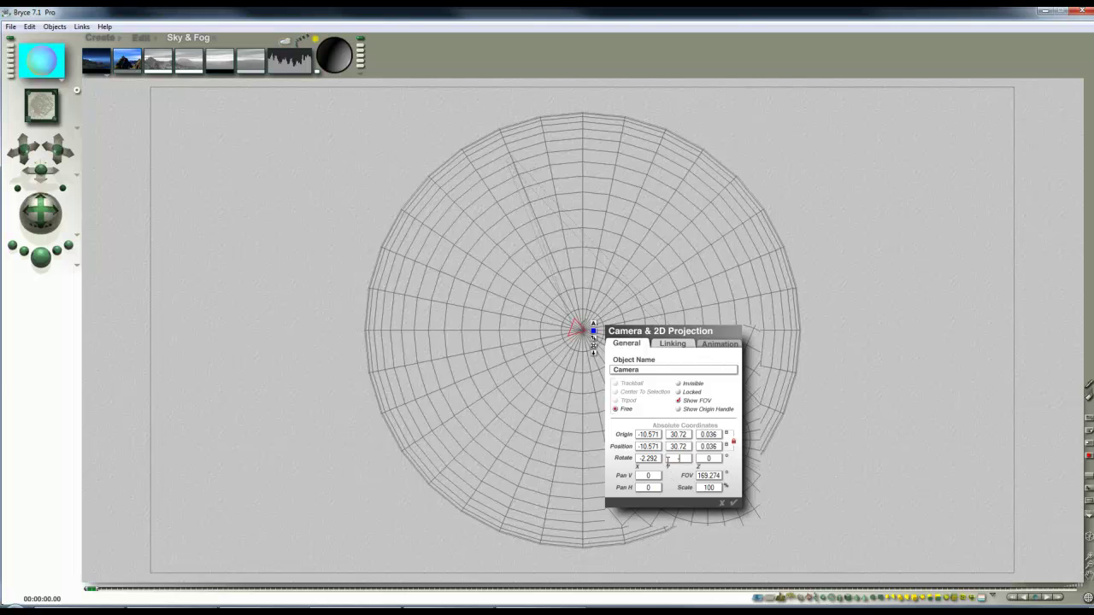
type("0")
double_click(655, 459)
type("0")
Step: Set the camera's position to 0 on the X, Y and Z axes and accept the attributes
key("shift+Tab")
key("shift+Tab")
type("0")
key("shift+Tab")
type("0")
key("Tab")
key("Tab")
type("0")
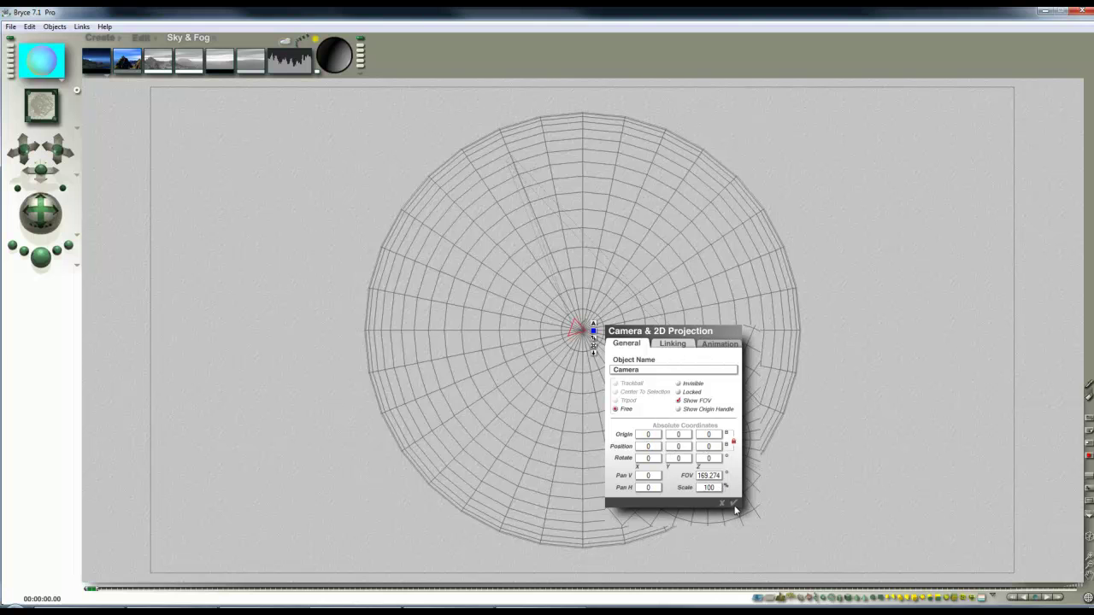
left_click(733, 505)
Step: Render the 360-degree panorama of the sphere's inside from the camera view
key("1")
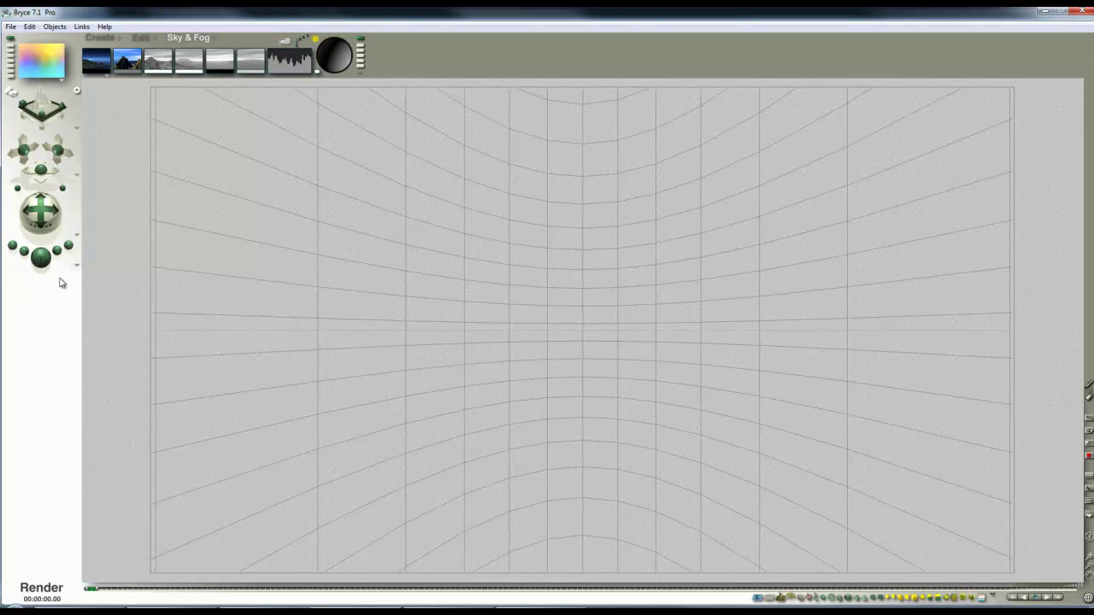
key("ctrl+r")
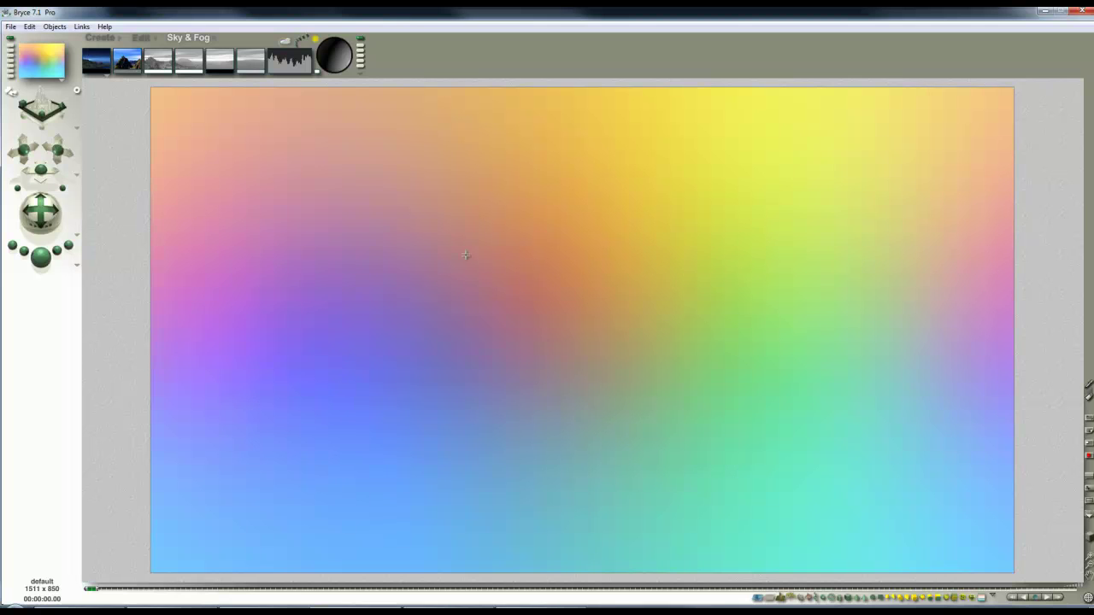
left_click(701, 310)
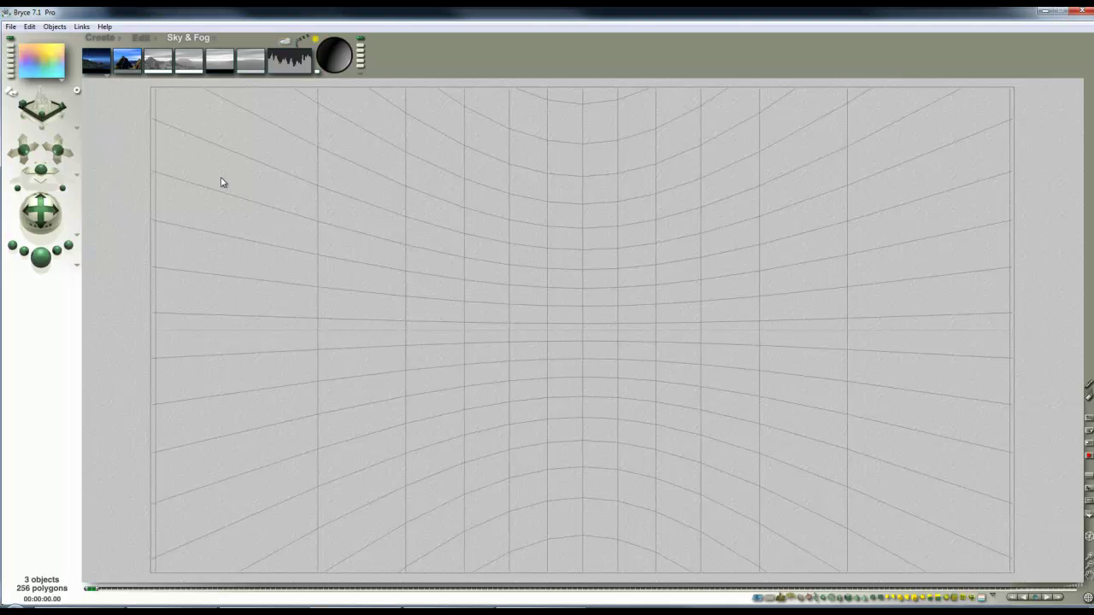
Step: Add a second sphere and move it away from the camera in the top view, returning to the camera view
left_click(100, 38)
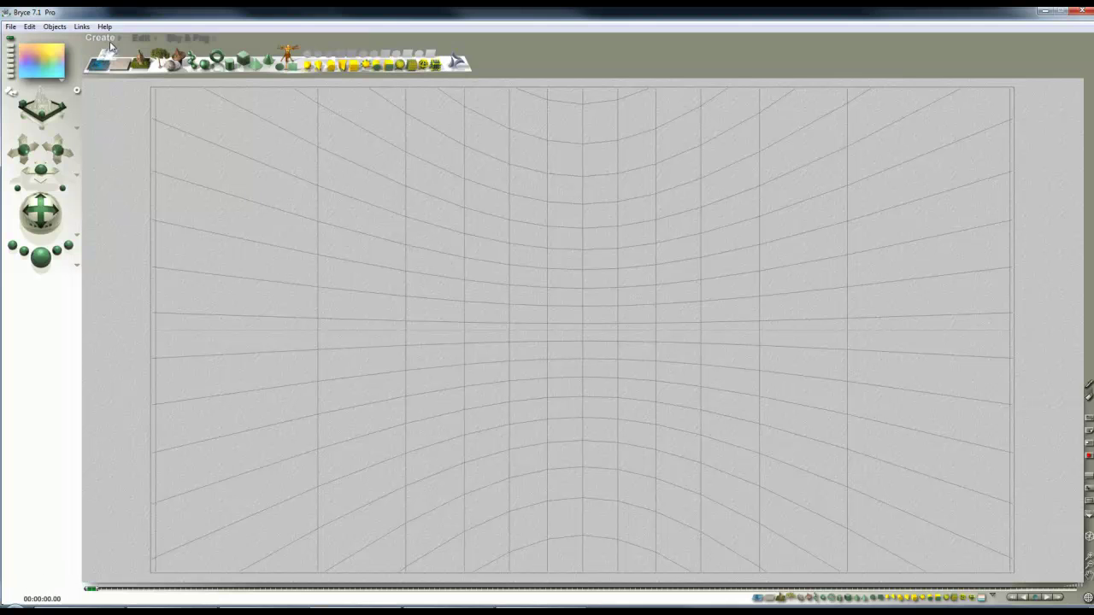
left_click(205, 67)
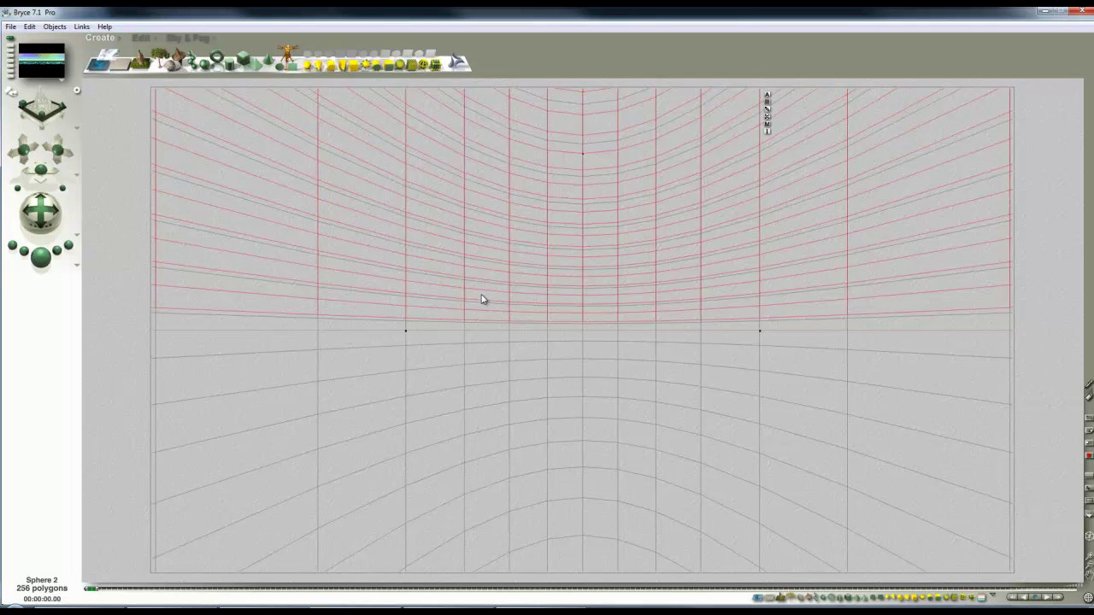
key("2")
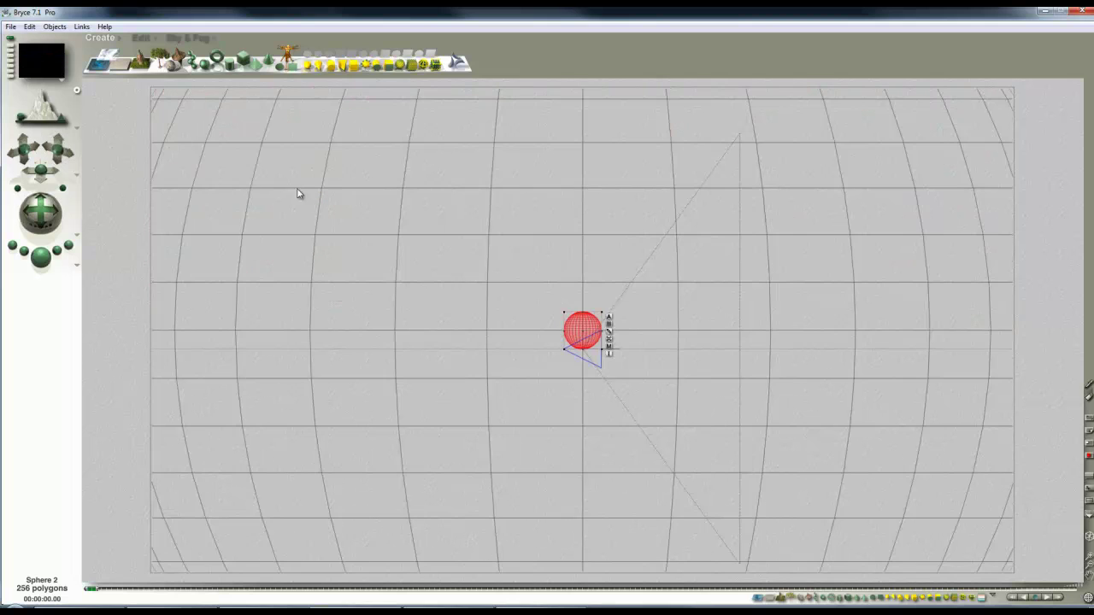
left_click_drag(582, 331, 752, 327)
key("1")
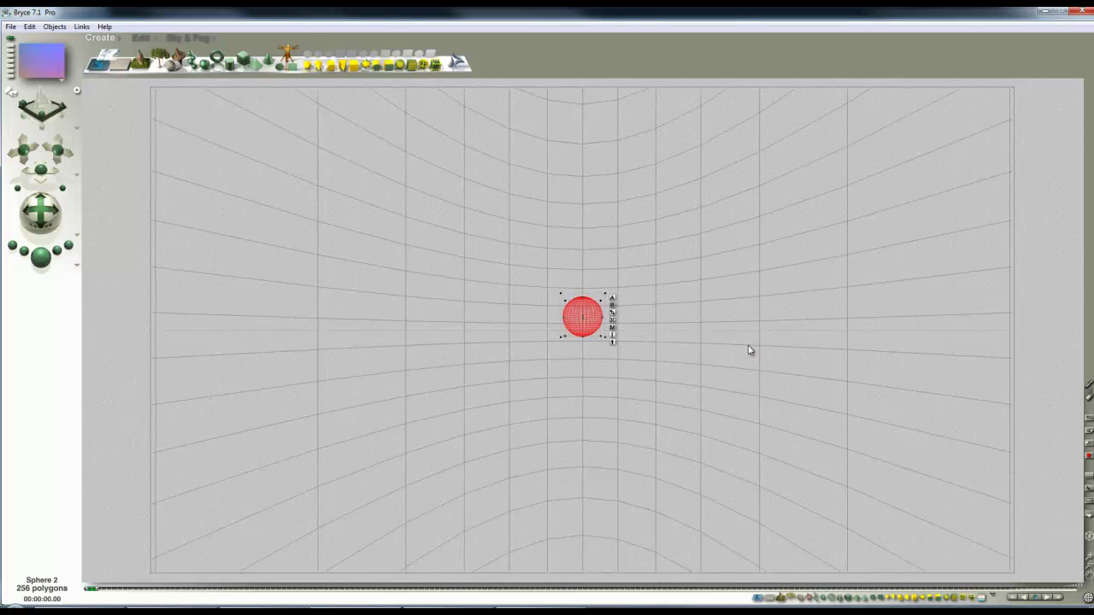
Step: Enlarge the second sphere and render the panorama
left_click(142, 37)
left_click_drag(135, 62, 159, 208)
key("ctrl+r")
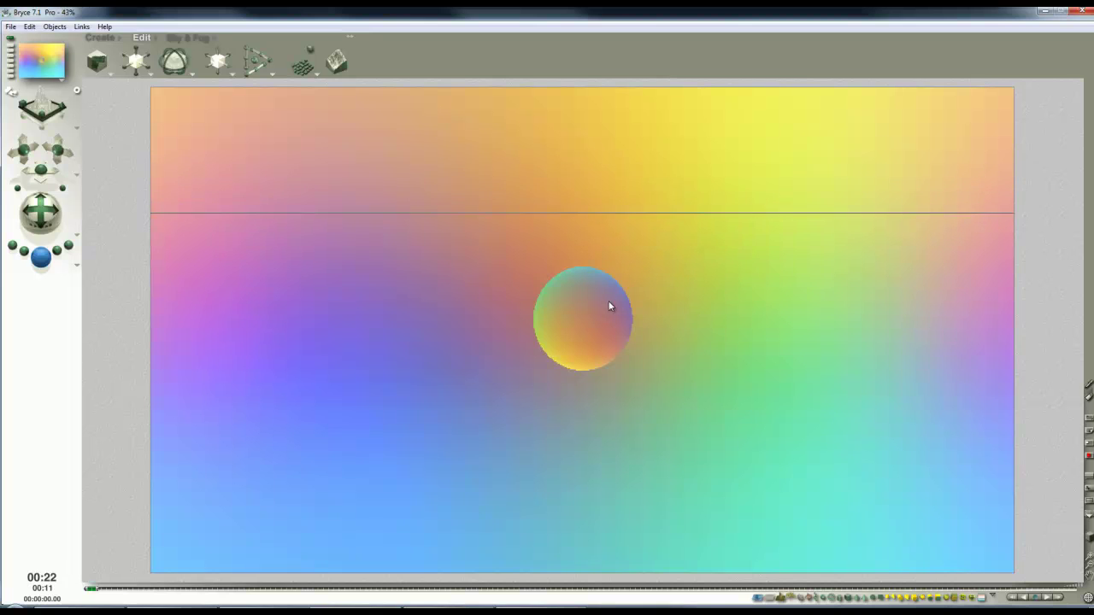
left_click(625, 343)
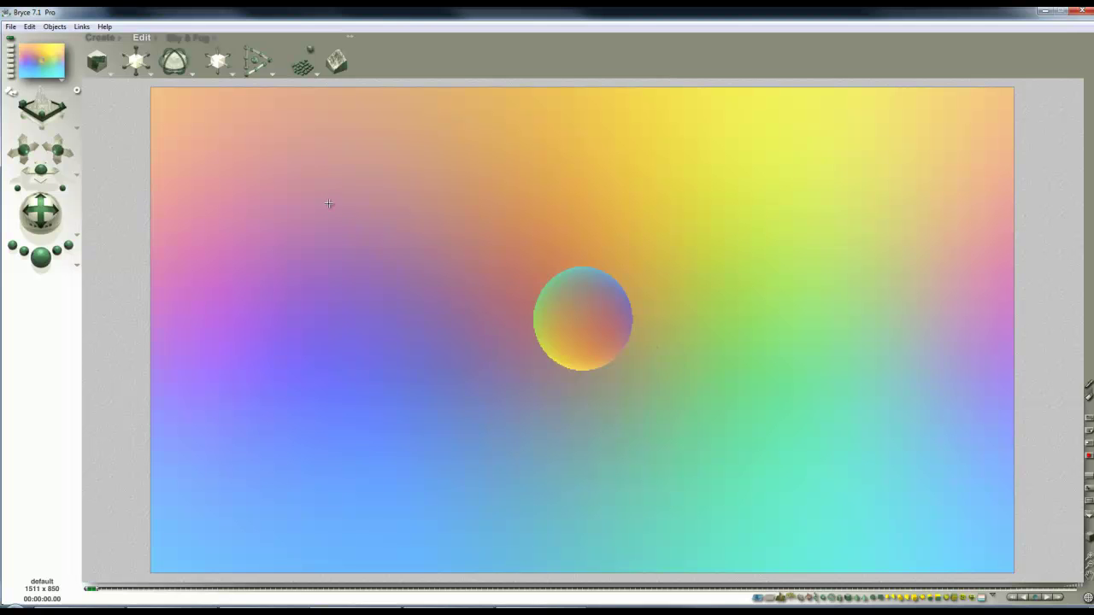
Step: Set the HDRI light to Include objects with only Sphere 1 picked, accept the sky settings and render the panorama
left_click(203, 39)
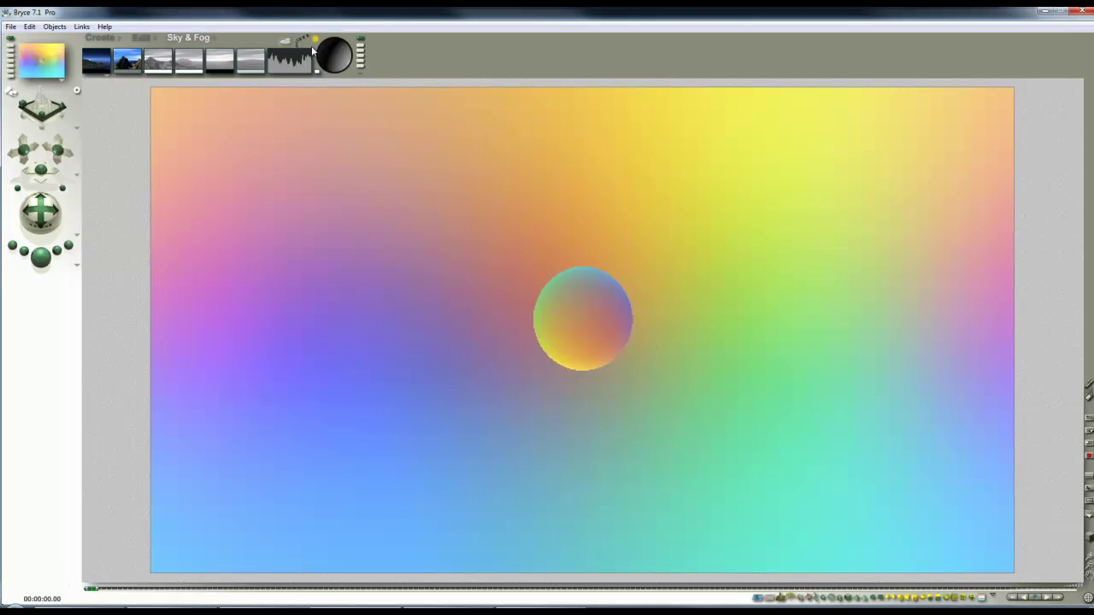
left_click(311, 46)
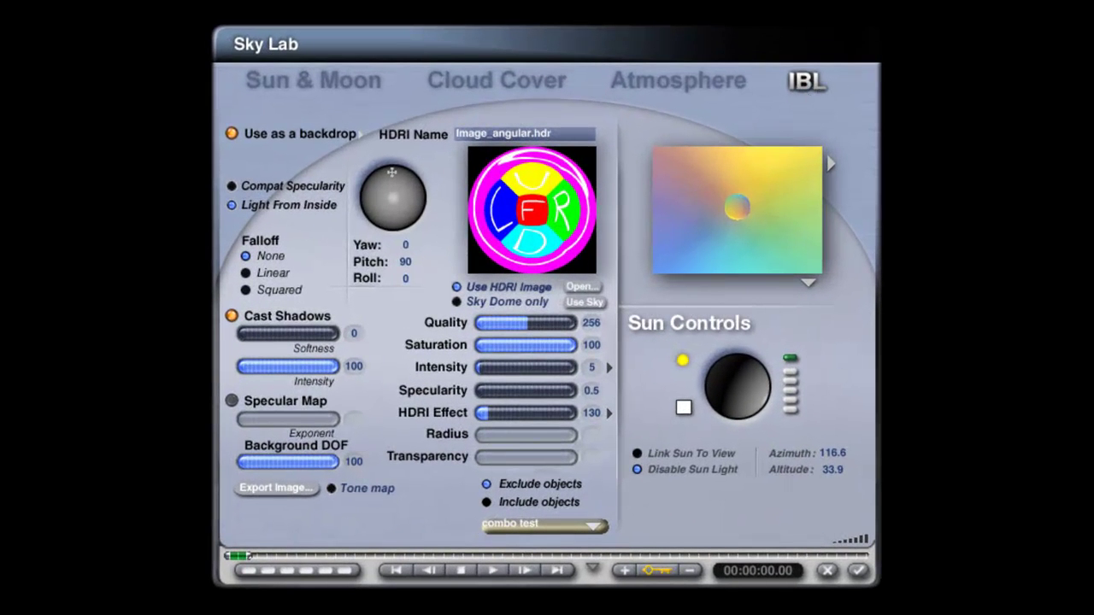
left_click(488, 502)
left_click(592, 526)
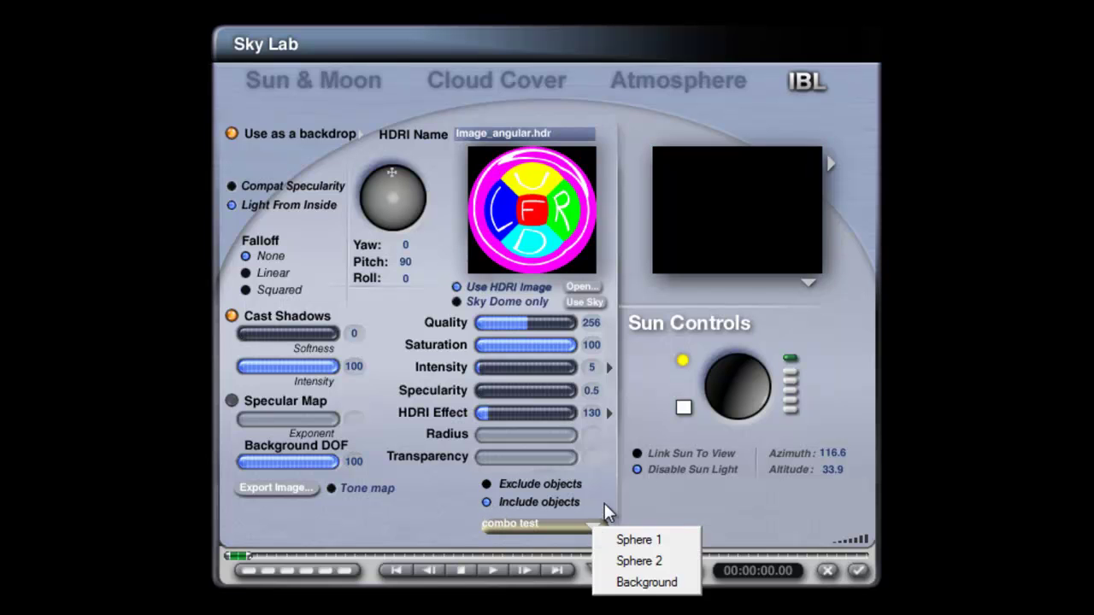
left_click(642, 540)
left_click(859, 571)
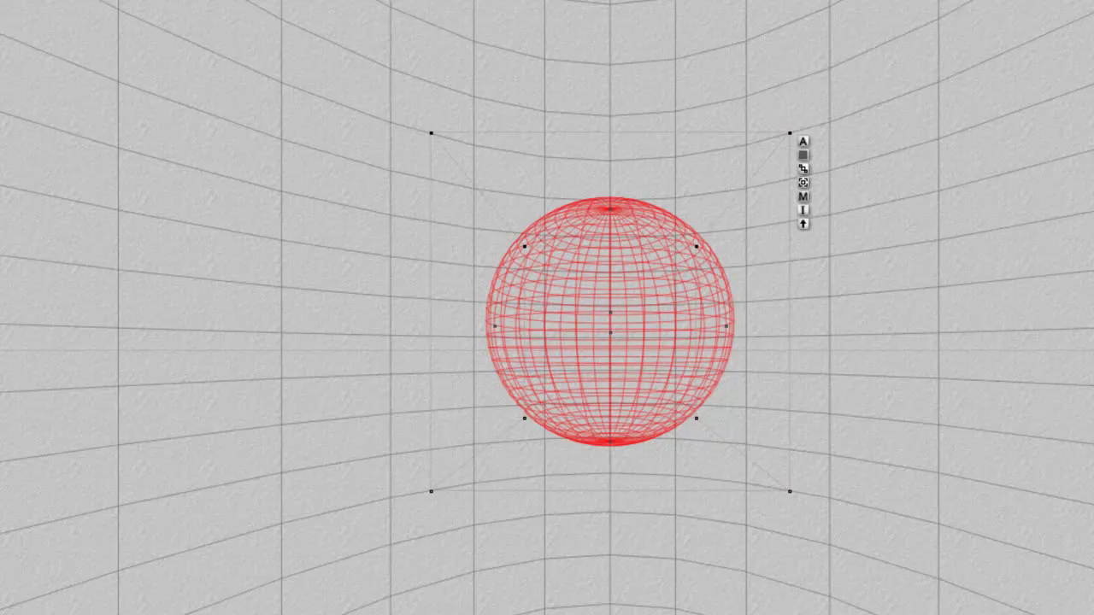
key("ctrl+r")
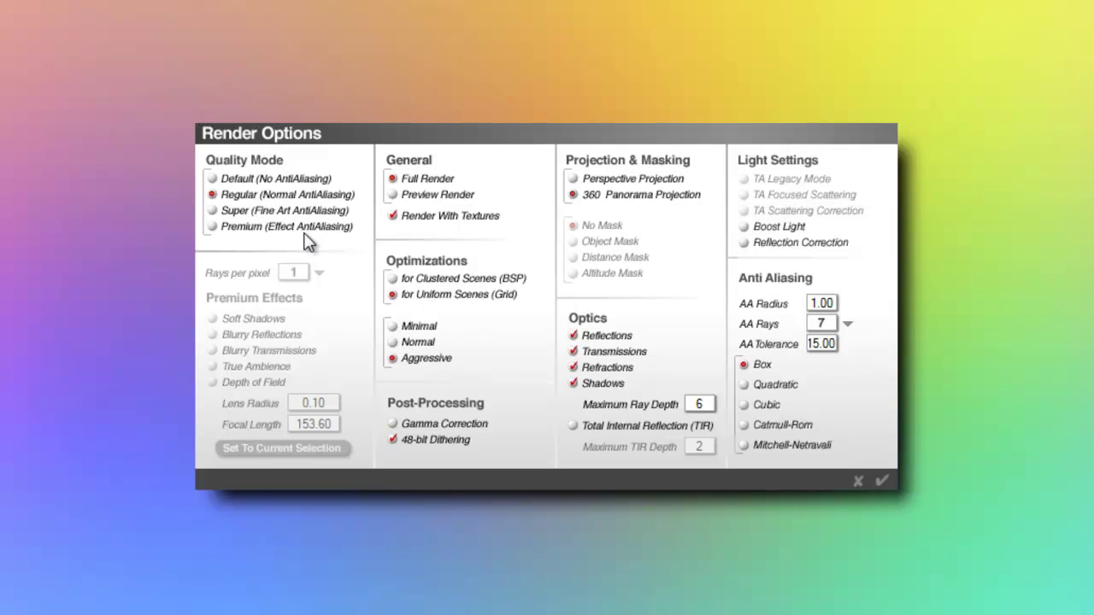
Step: Set Premium quality with True Ambience, TA Scattering Correction and Boost Light, and render the region around the second sphere
left_click(226, 227)
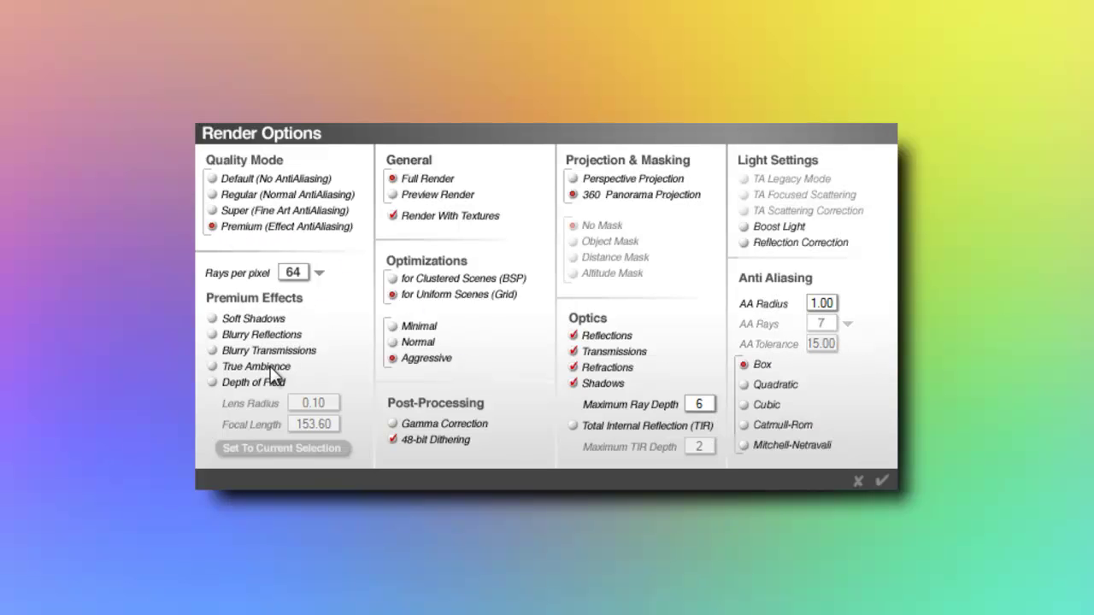
left_click(232, 364)
left_click(751, 212)
left_click(748, 228)
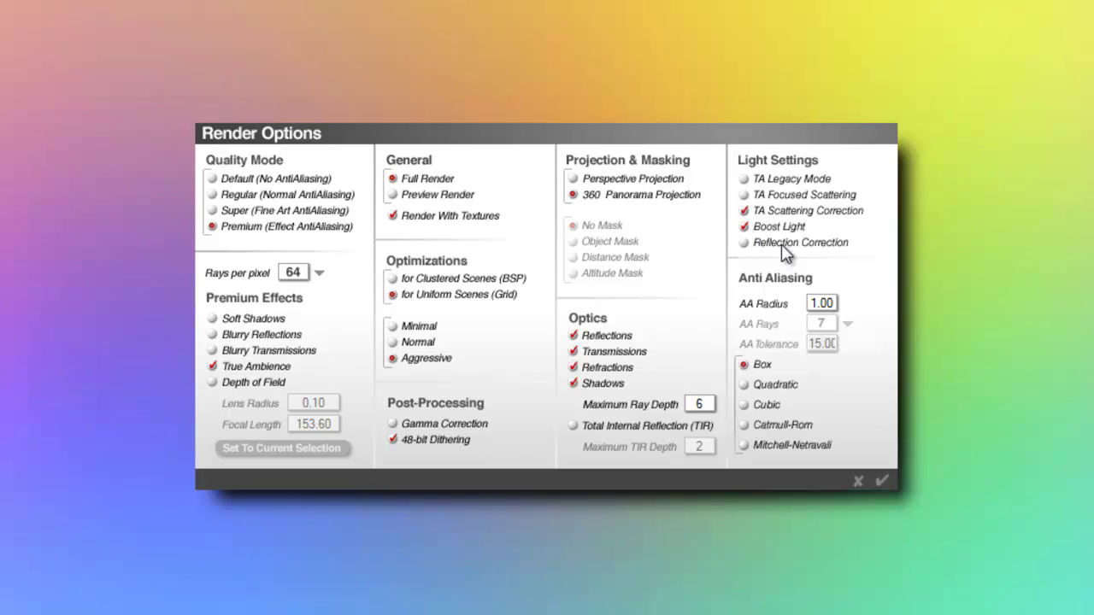
left_click(882, 482)
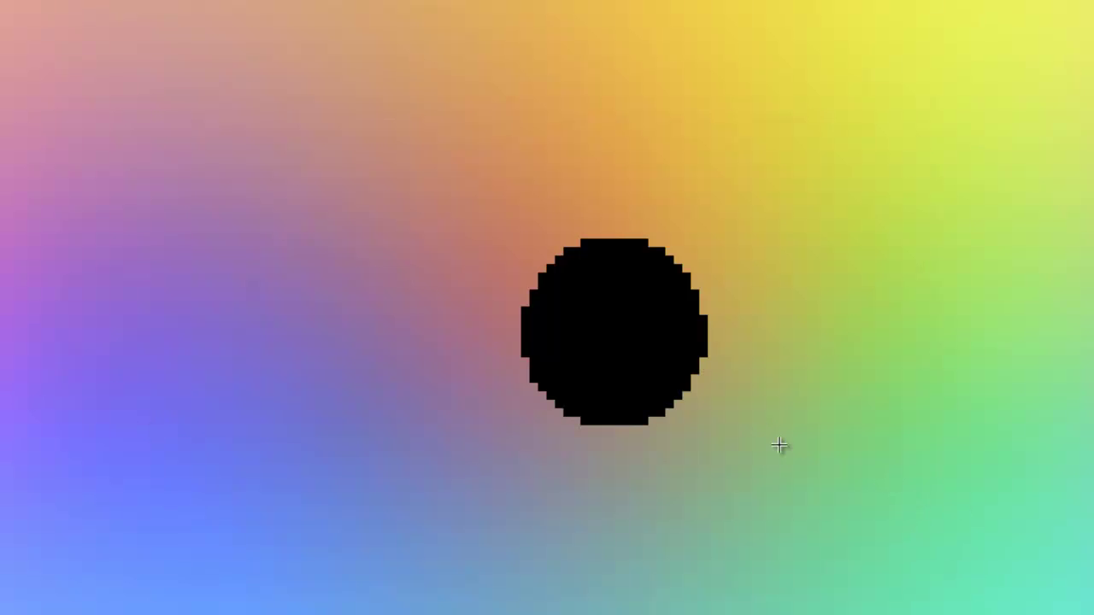
left_click_drag(789, 477, 436, 189)
left_click(418, 216)
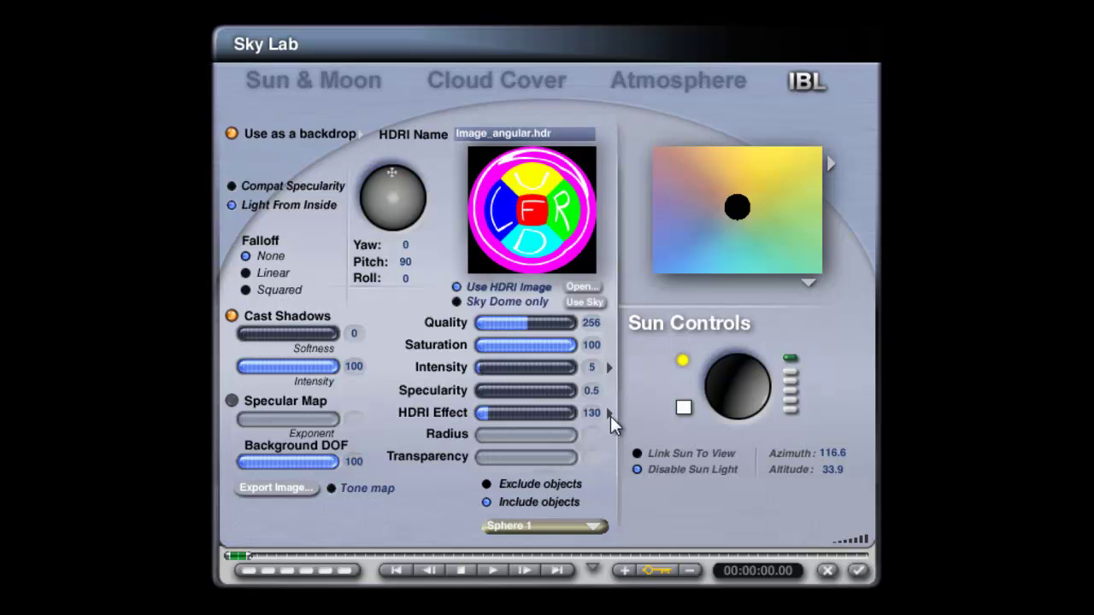
Step: Turn off True ambience optimization for the HDRI Effect, accept the sky settings and start a full render
left_click(609, 413)
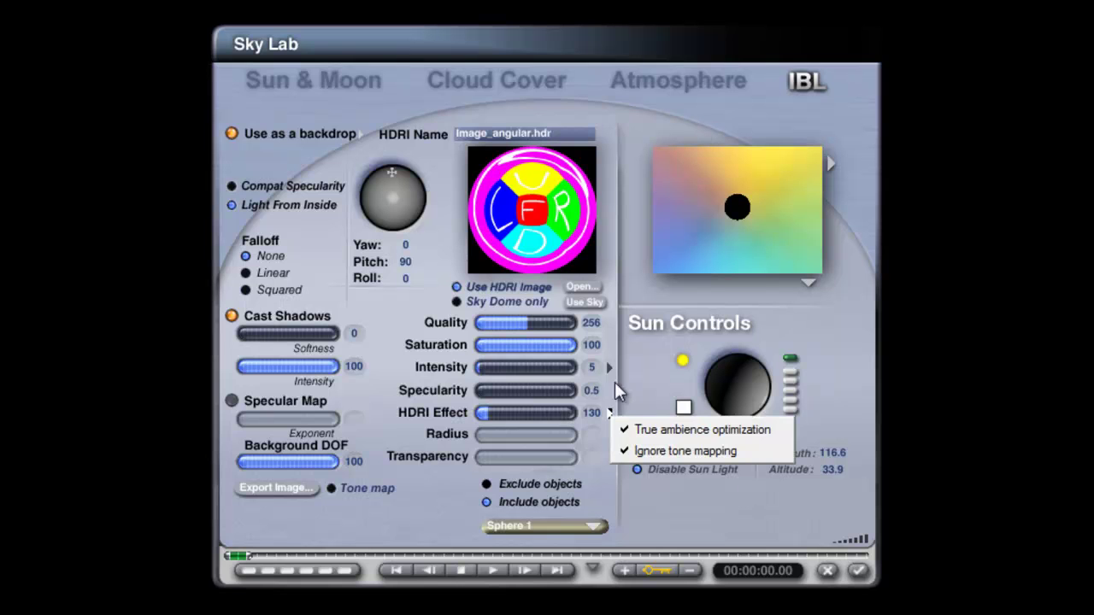
left_click(653, 434)
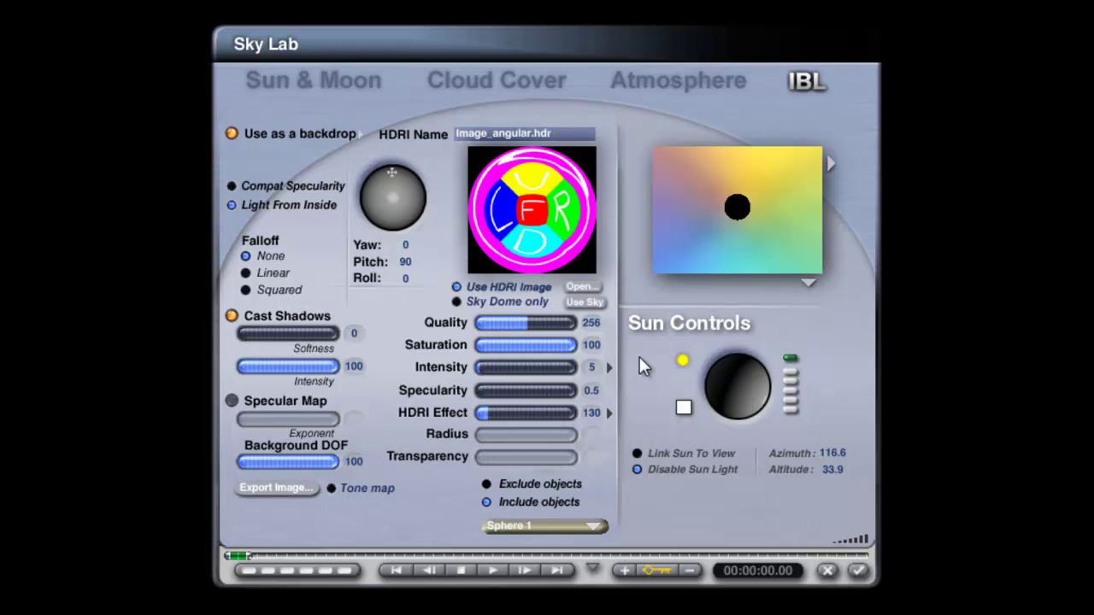
left_click(859, 570)
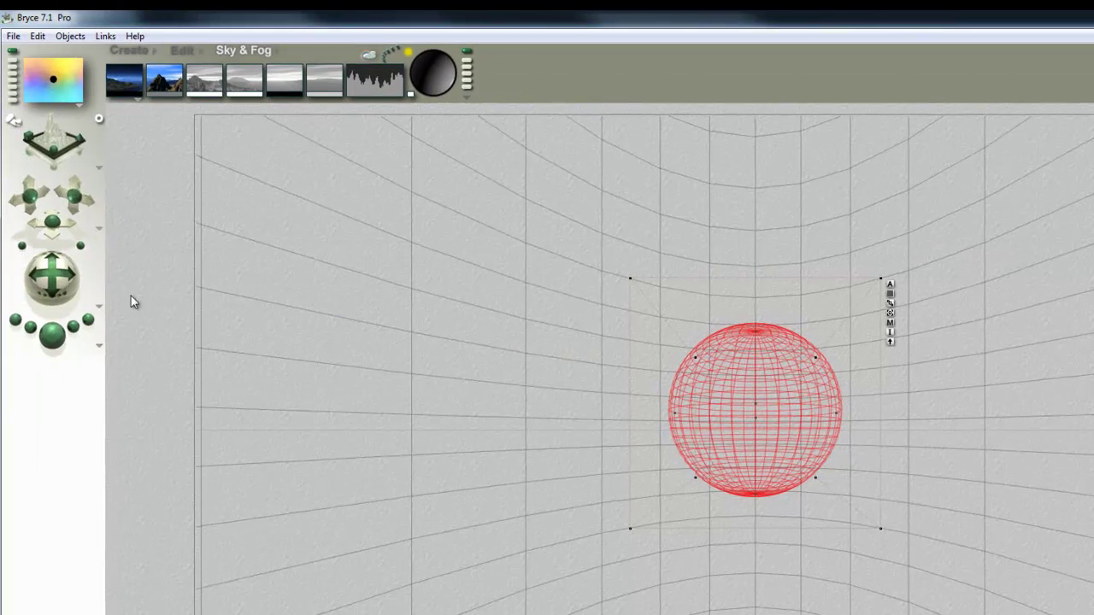
left_click(52, 334)
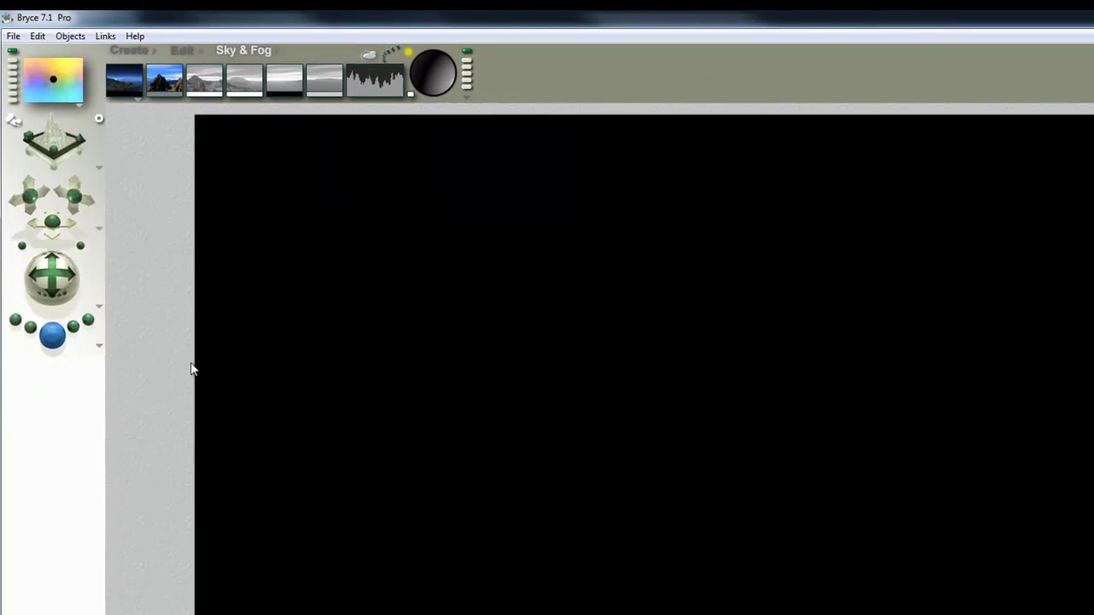
left_click(48, 335)
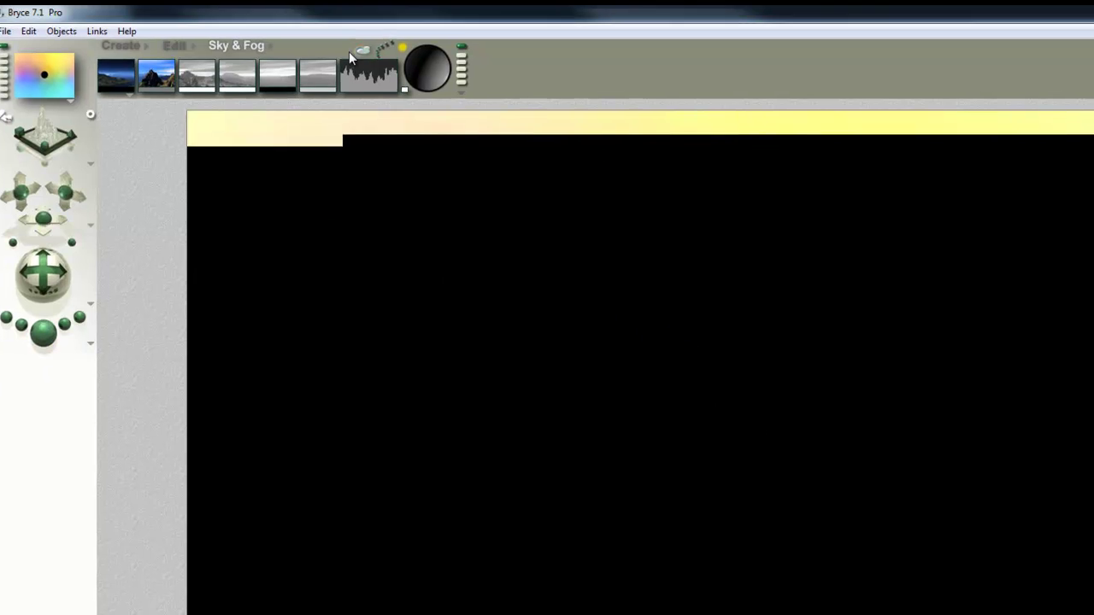
Step: Turn off Cast Shadows for the HDRI light and accept the sky settings
left_click(368, 55)
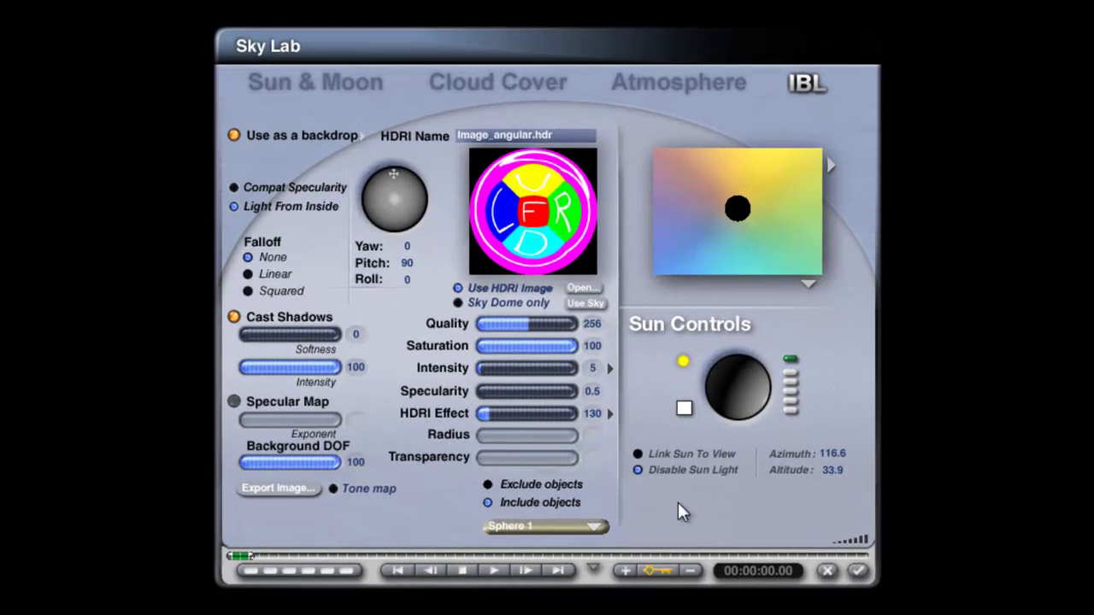
left_click(234, 317)
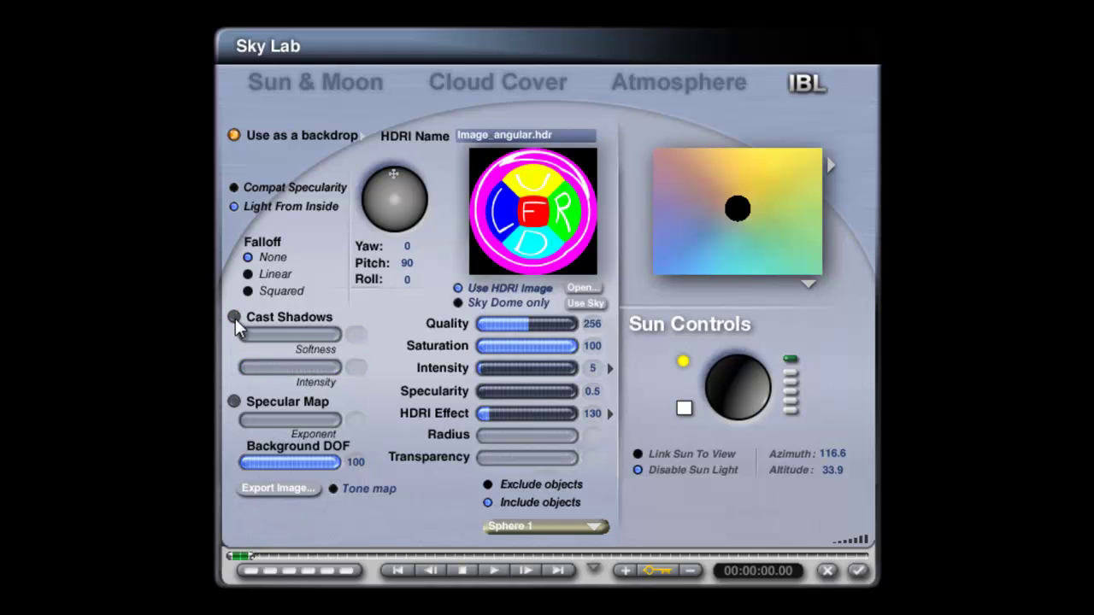
left_click(859, 570)
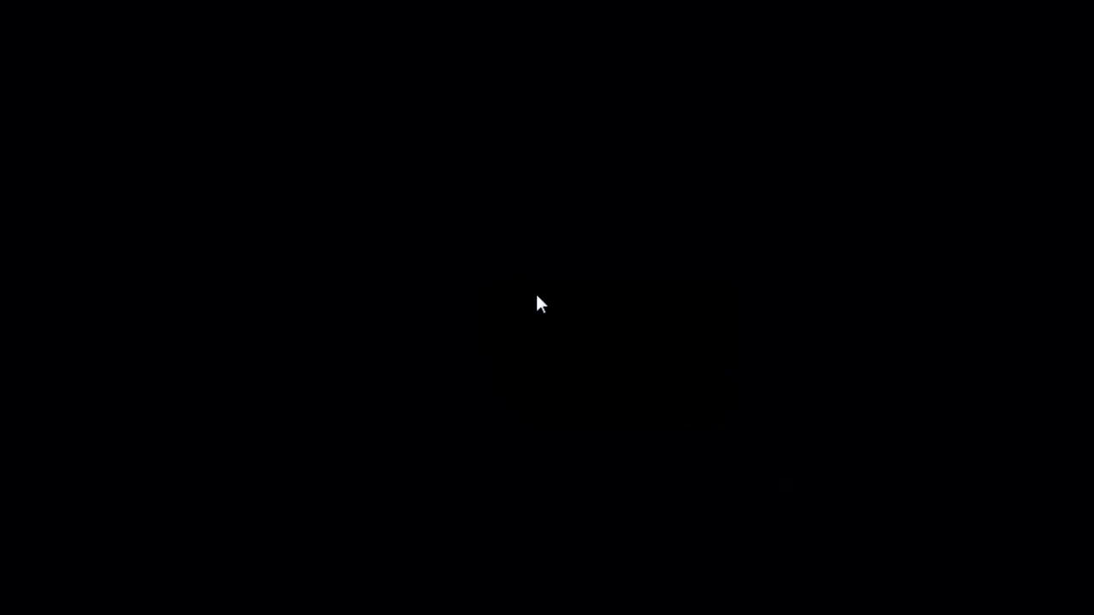
Step: Render the region around the second sphere, using an adjusted plot area that covers the whole sphere
left_click_drag(547, 277, 477, 133)
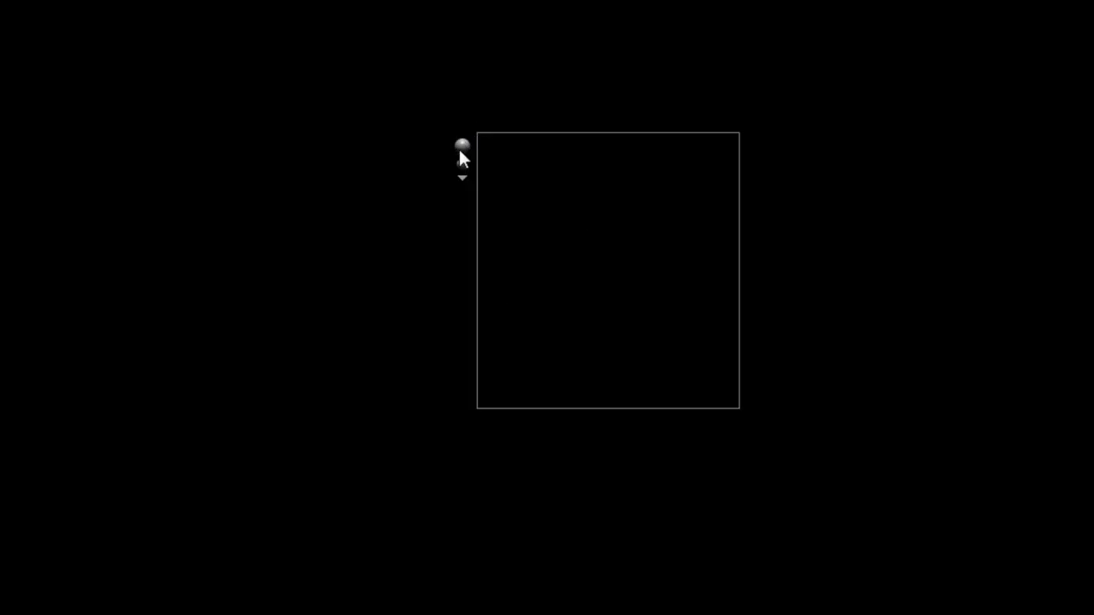
left_click(461, 147)
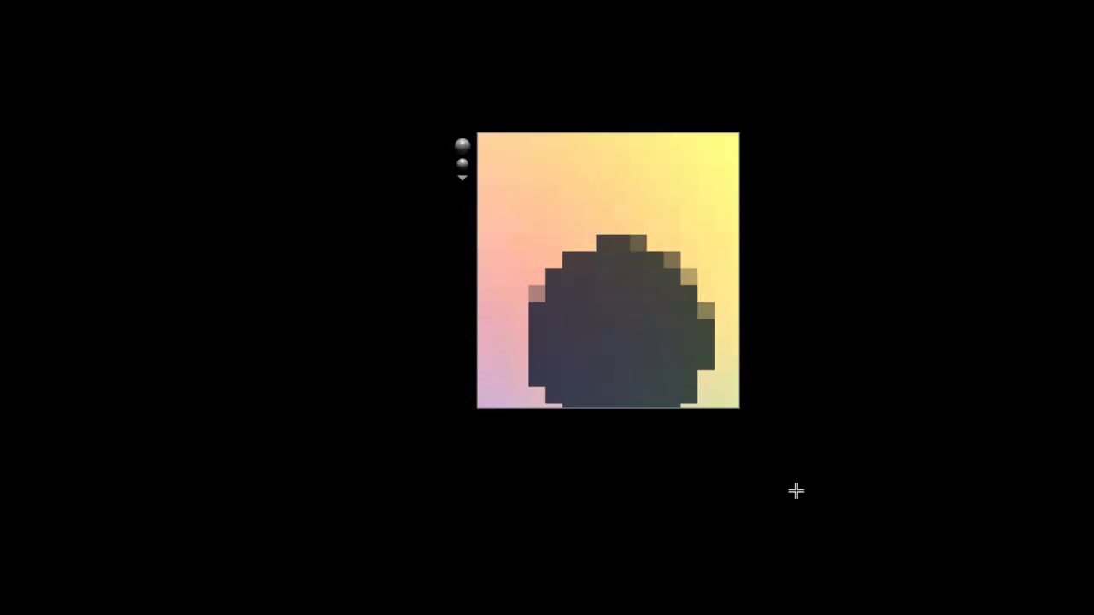
left_click_drag(795, 490, 441, 206)
left_click(427, 219)
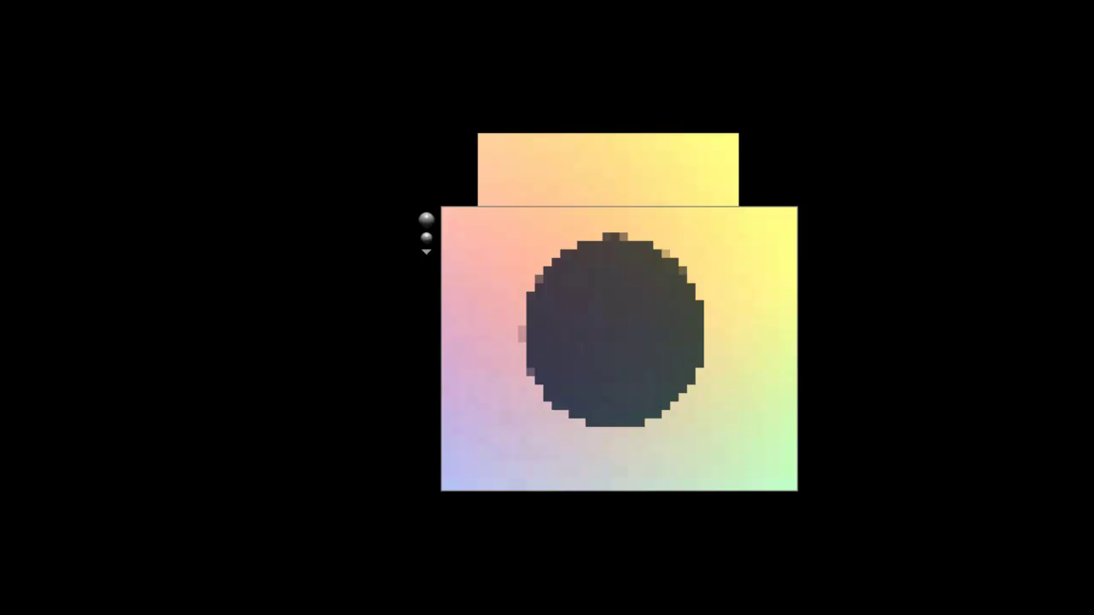
Step: Switch to the scene with the single sphere at the origin and add a radial light
key("super+w")
left_click(479, 323)
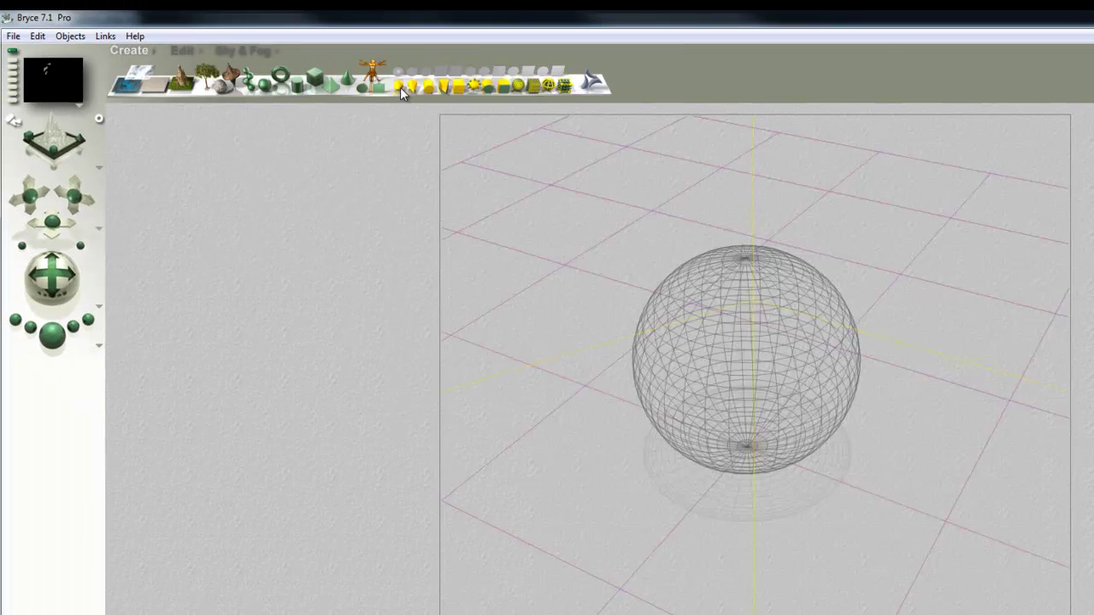
left_click(402, 93)
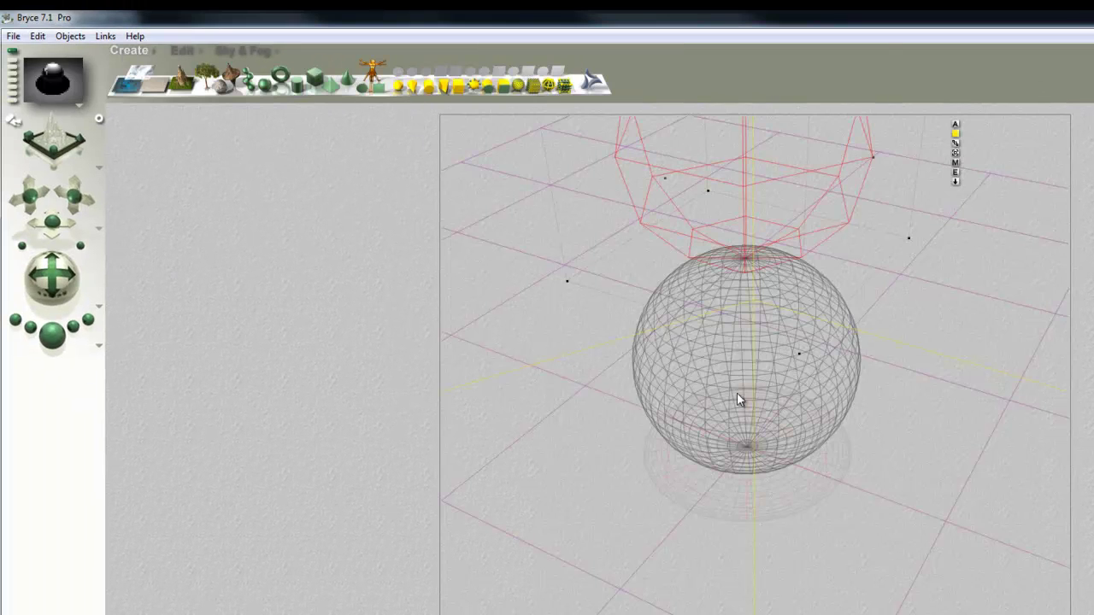
Step: Turn on True Ambience Optimization and Use Gel for the radial light, and set its influence to Include objects with Background picked
left_click(956, 173)
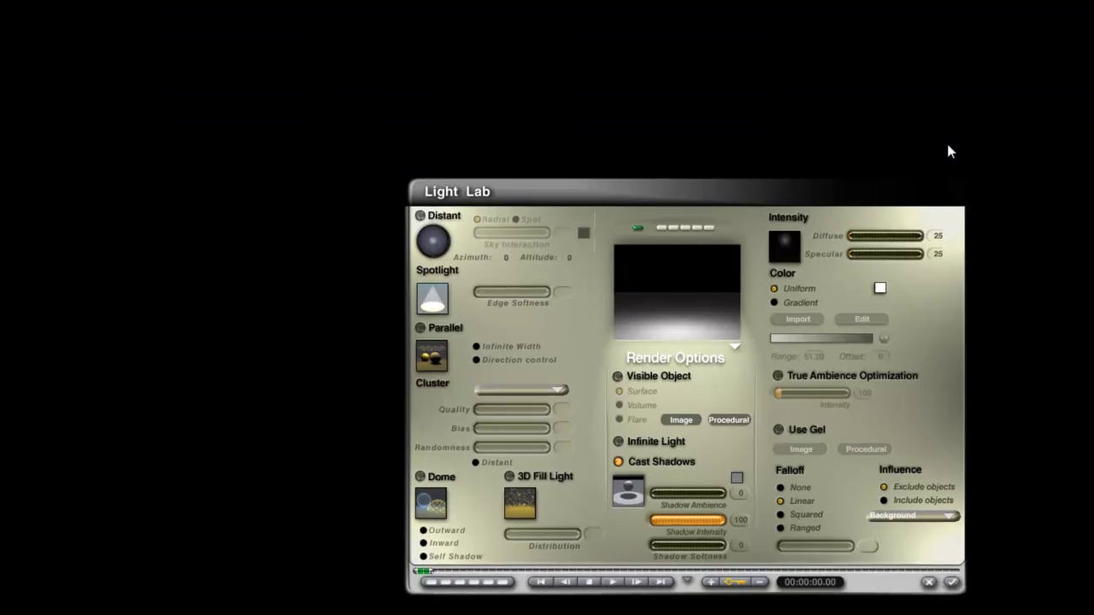
left_click(671, 291)
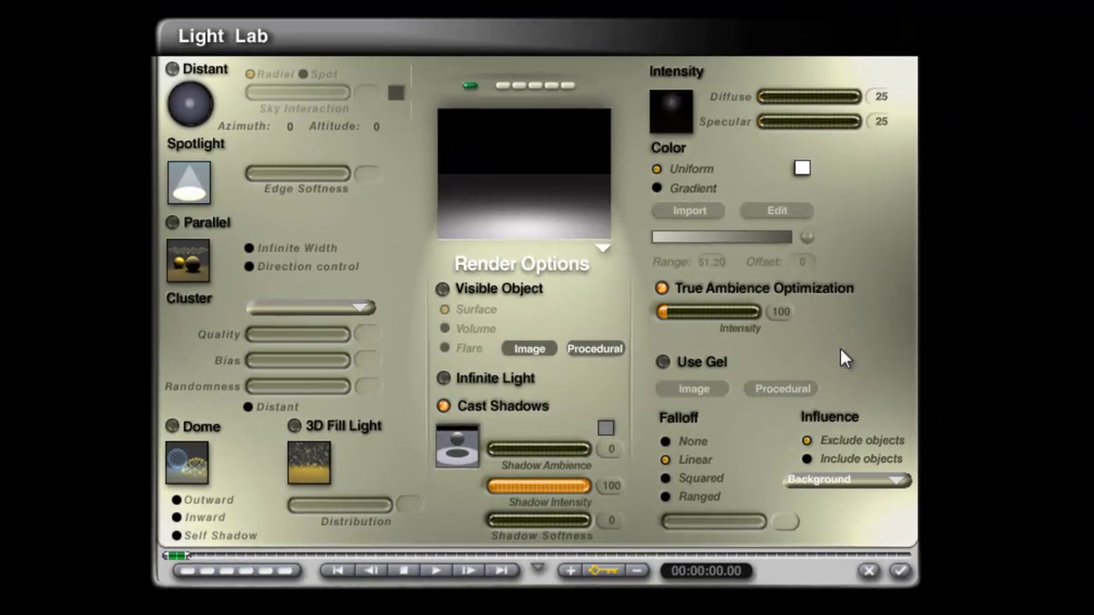
left_click(664, 362)
left_click(807, 460)
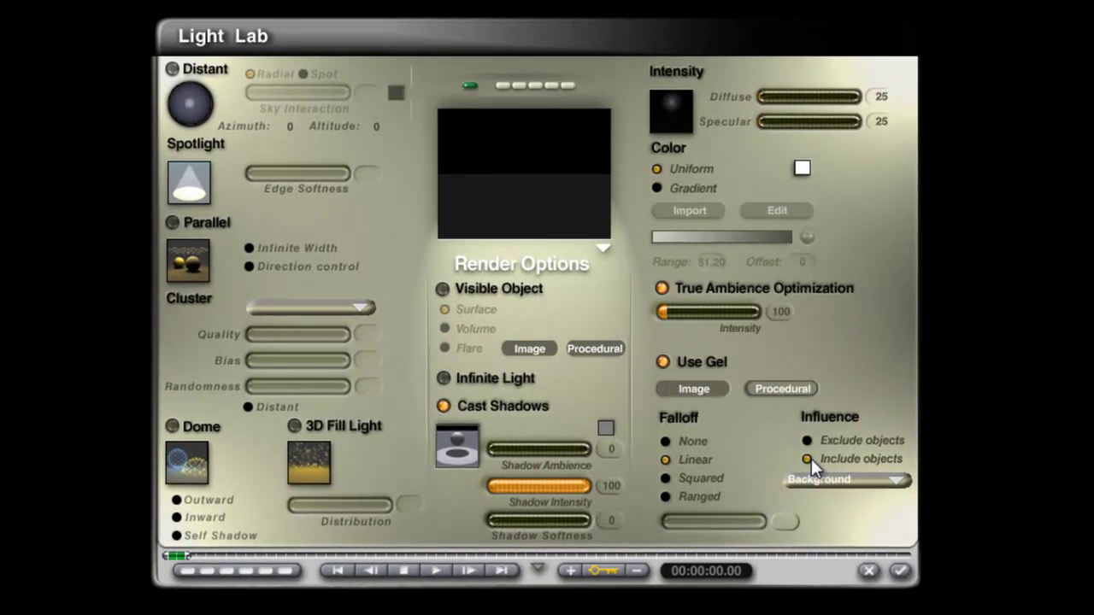
left_click(897, 480)
left_click(940, 534)
Step: Reset the radial light's procedural gel to the default material and accept the light settings
left_click(796, 391)
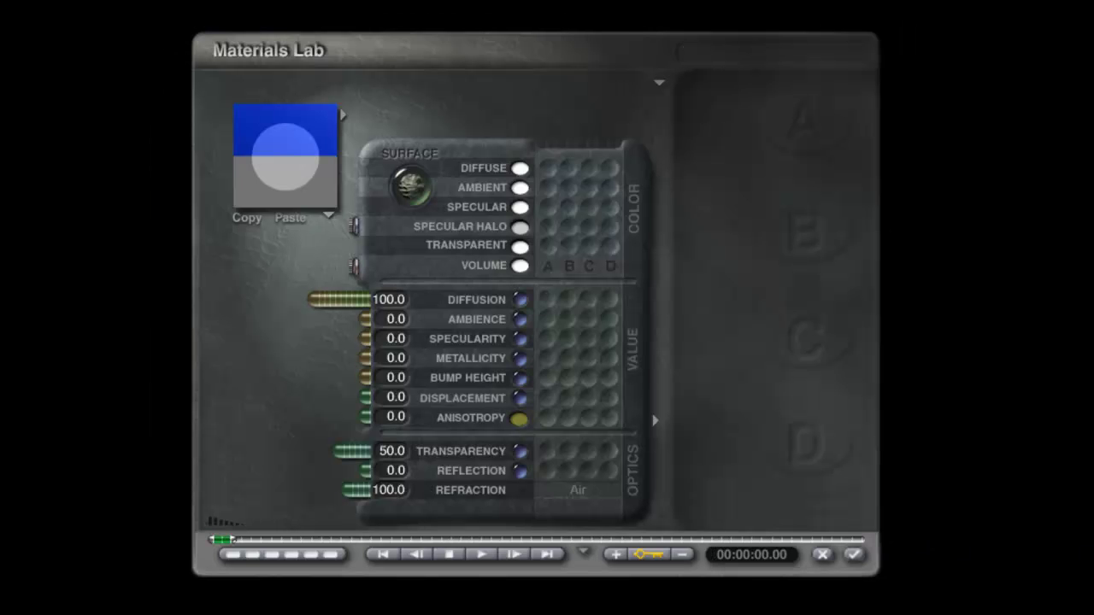
left_click(356, 266)
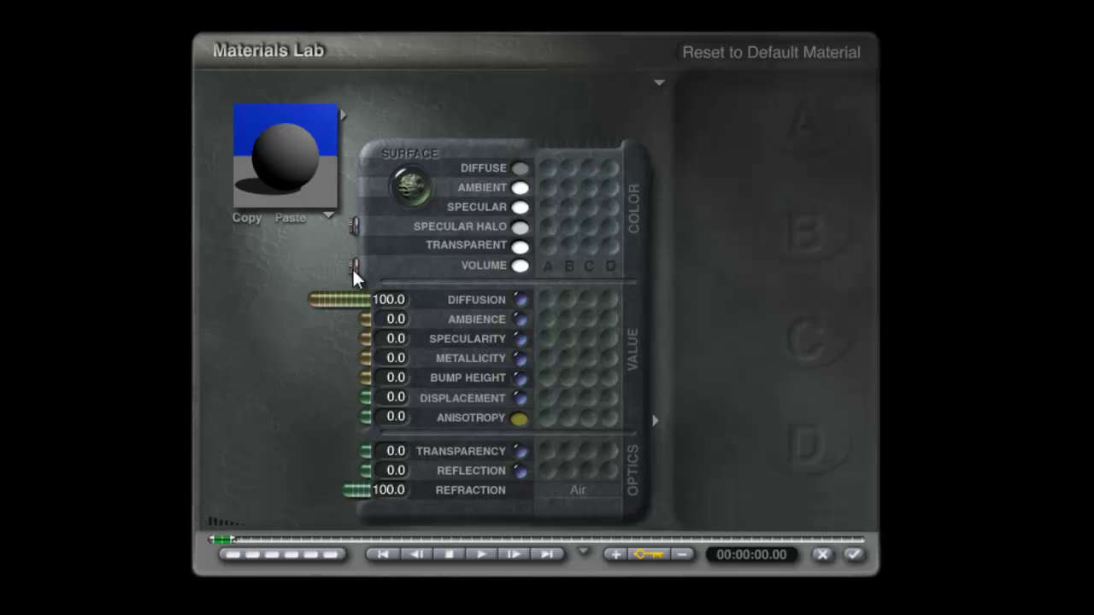
left_click(659, 82)
left_click(603, 61)
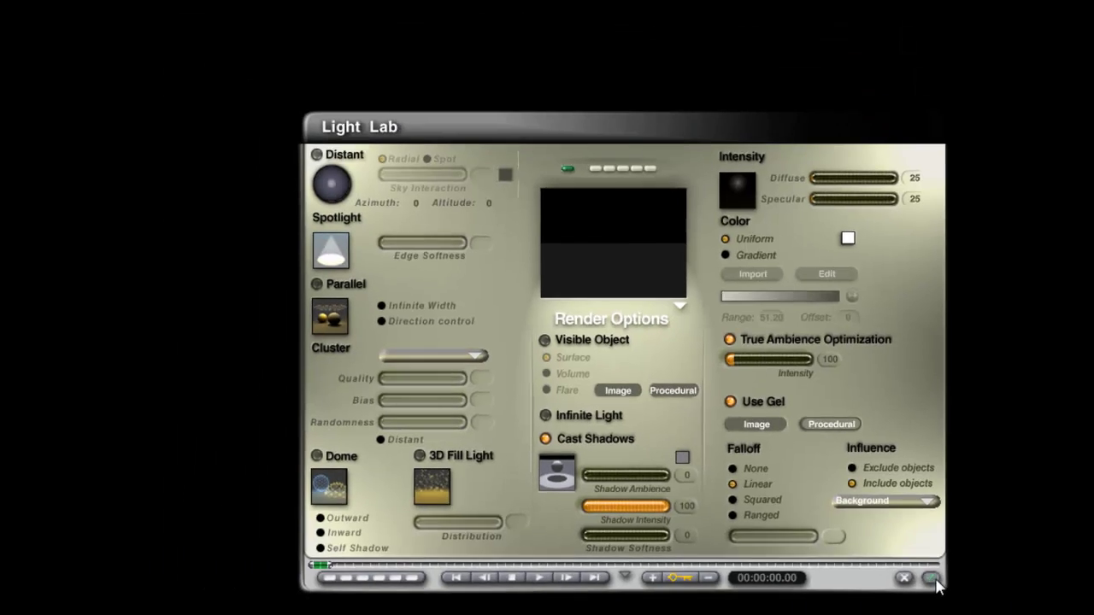
left_click(932, 579)
Step: In the sky's IBL settings, turn off Cast Shadows, turn on Light From Inside, and check the True ambience optimization option for HDRI Effect
left_click(182, 50)
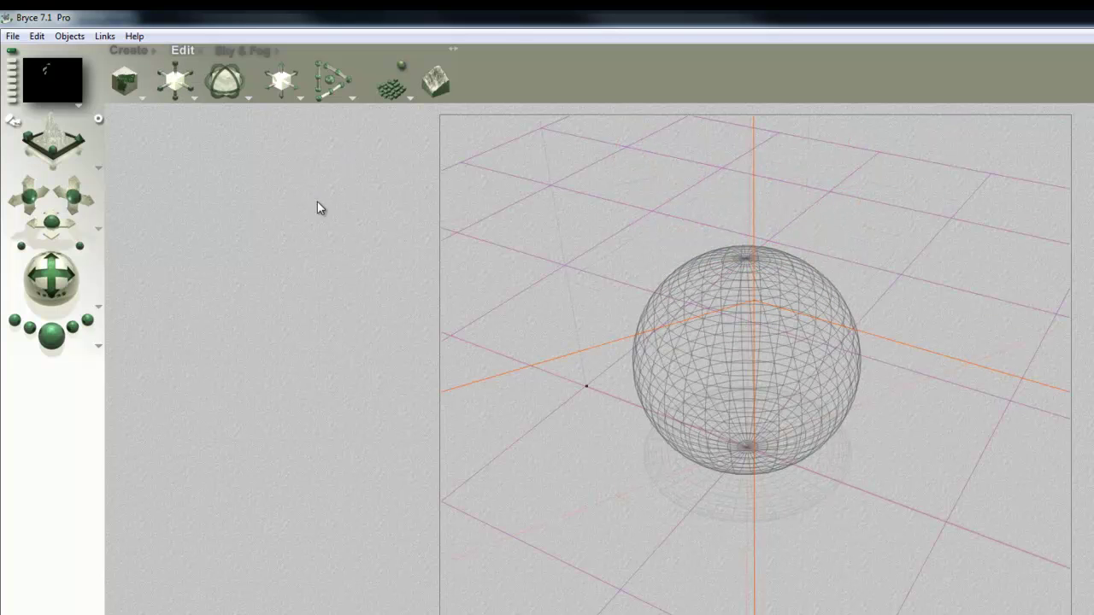
left_click(250, 48)
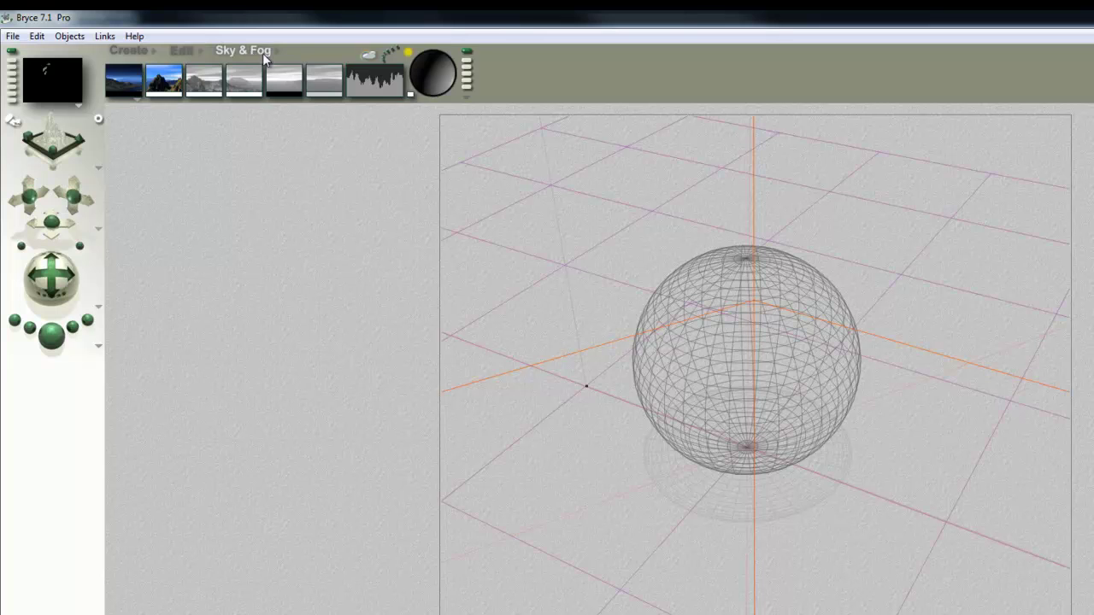
left_click(367, 68)
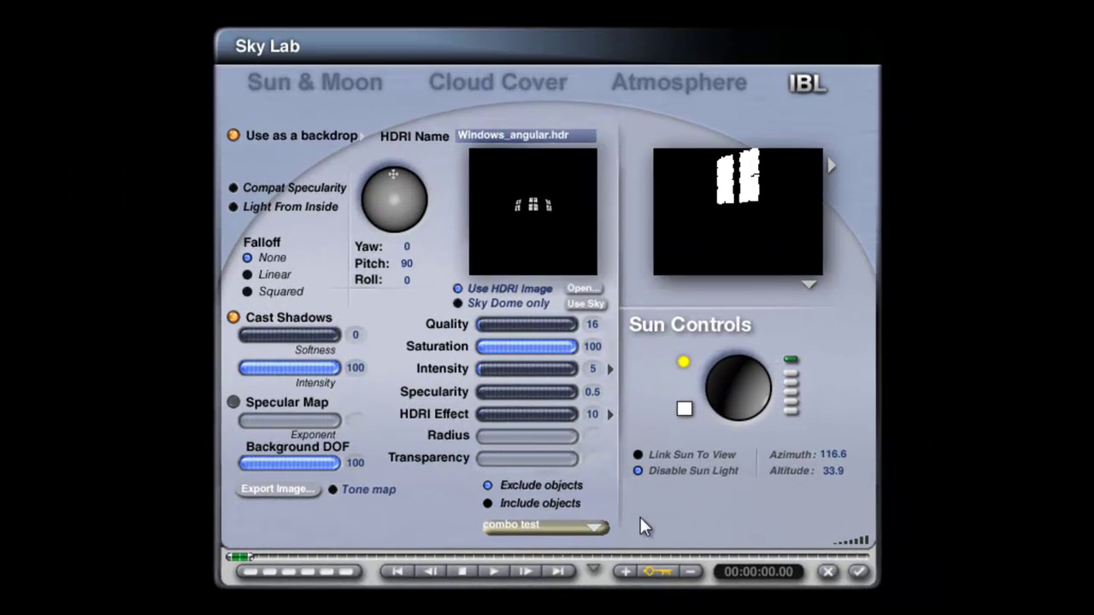
left_click(244, 318)
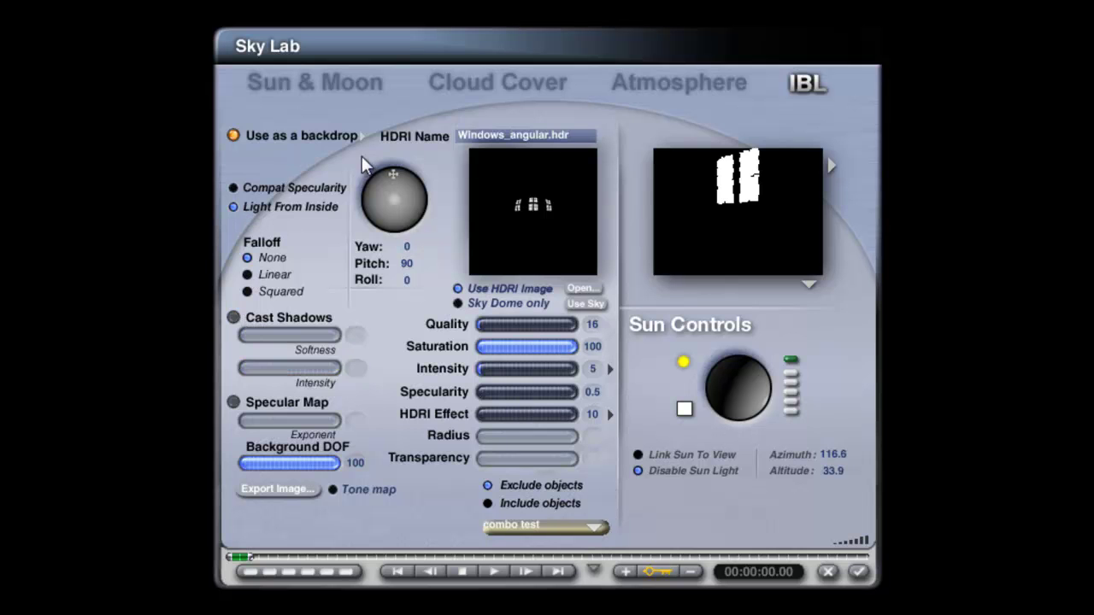
left_click(609, 414)
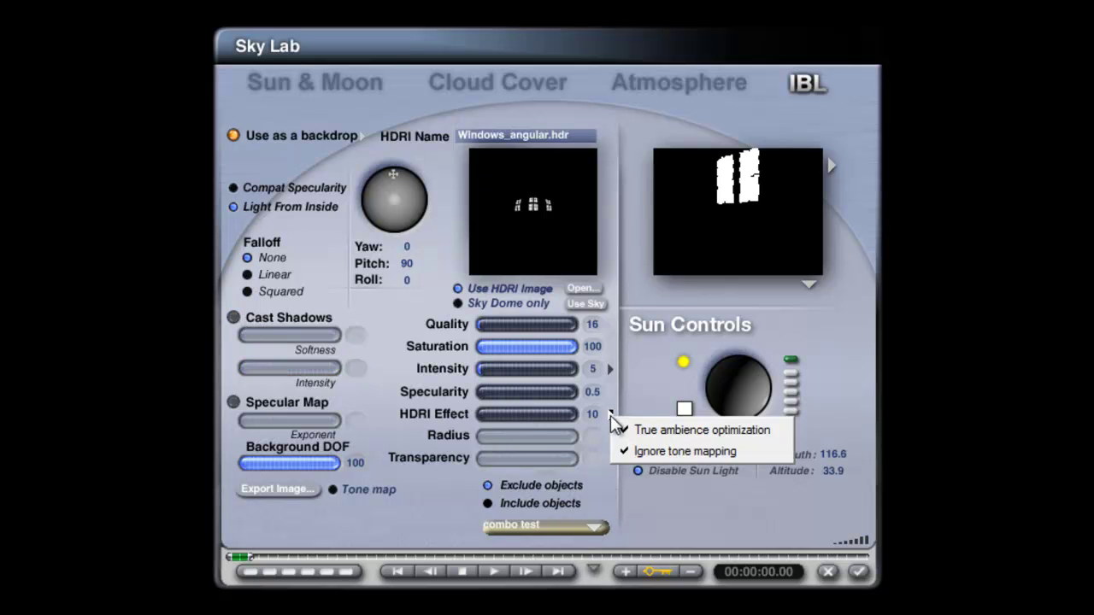
left_click(665, 430)
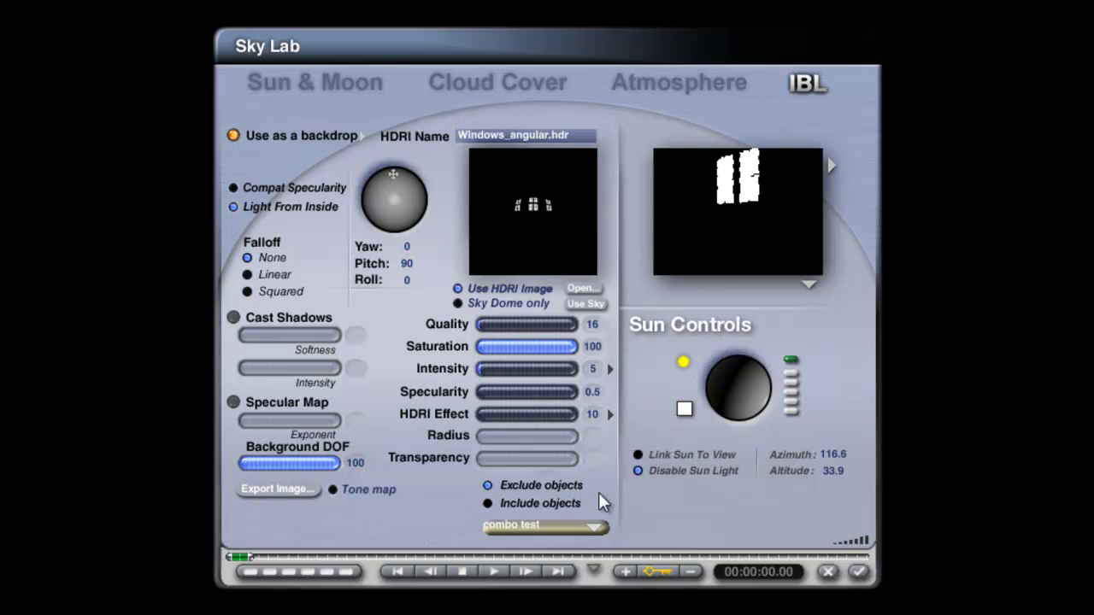
Step: Set the image-based light's influence to Include objects with Background picked, and accept the sky settings
left_click(597, 523)
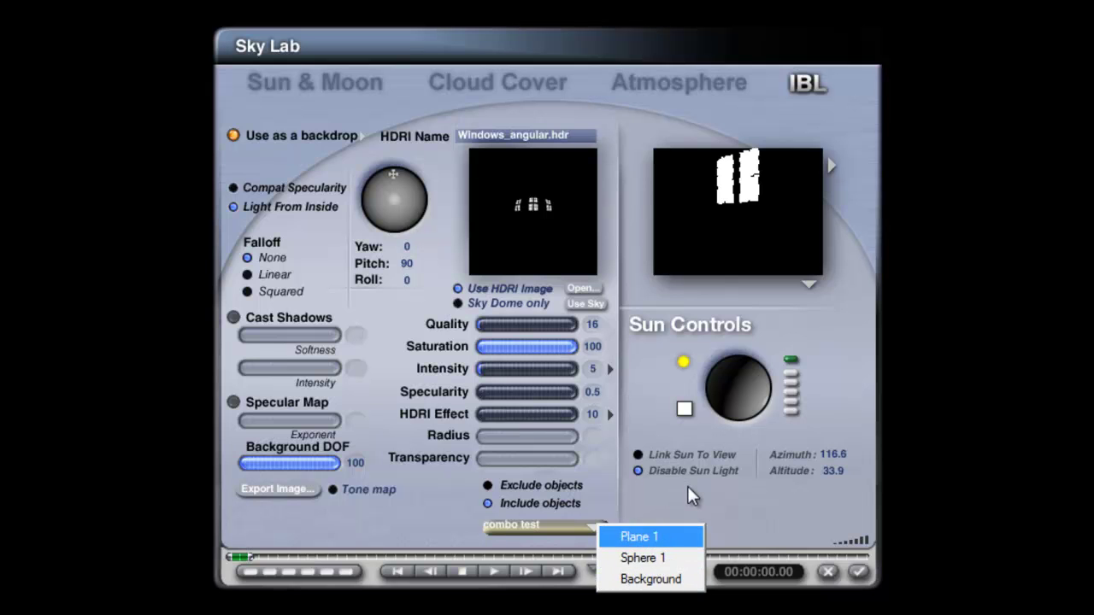
left_click(657, 587)
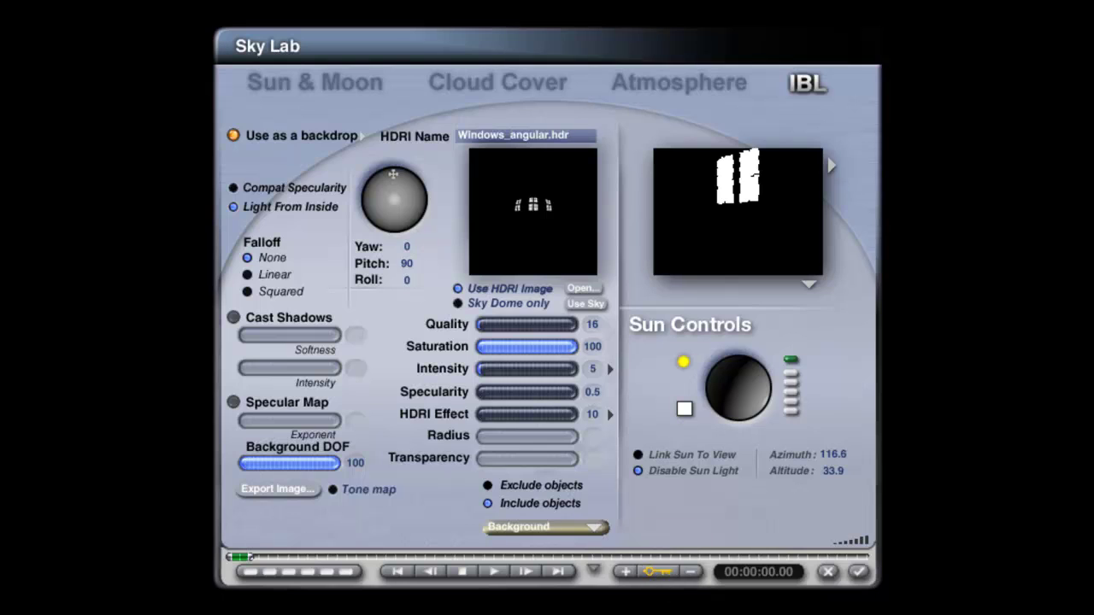
left_click(858, 572)
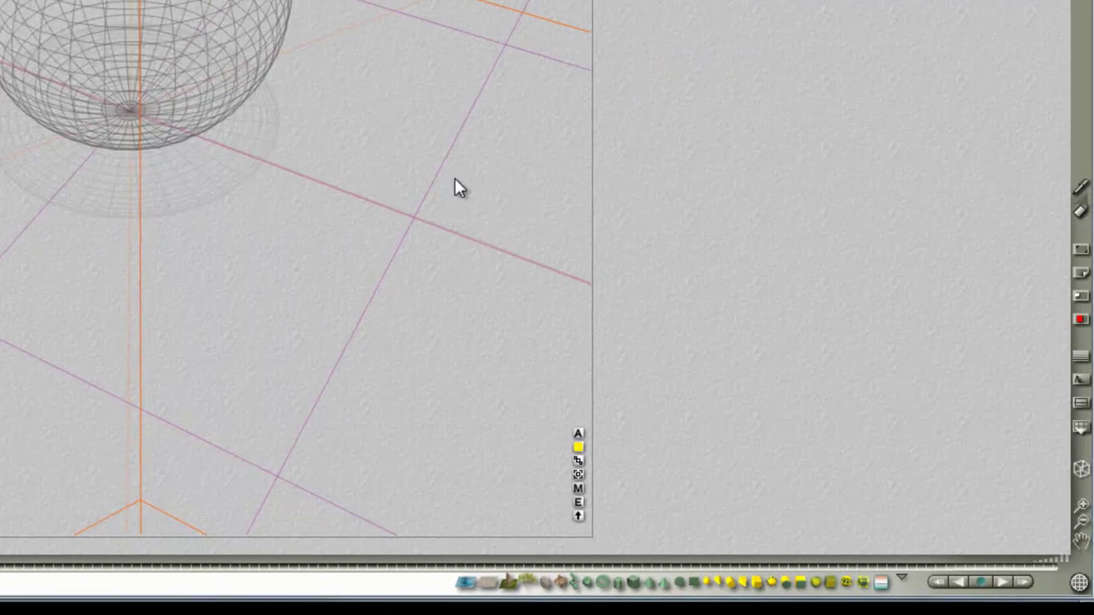
Step: Rename the radial light as Background in its object attributes
left_click(578, 433)
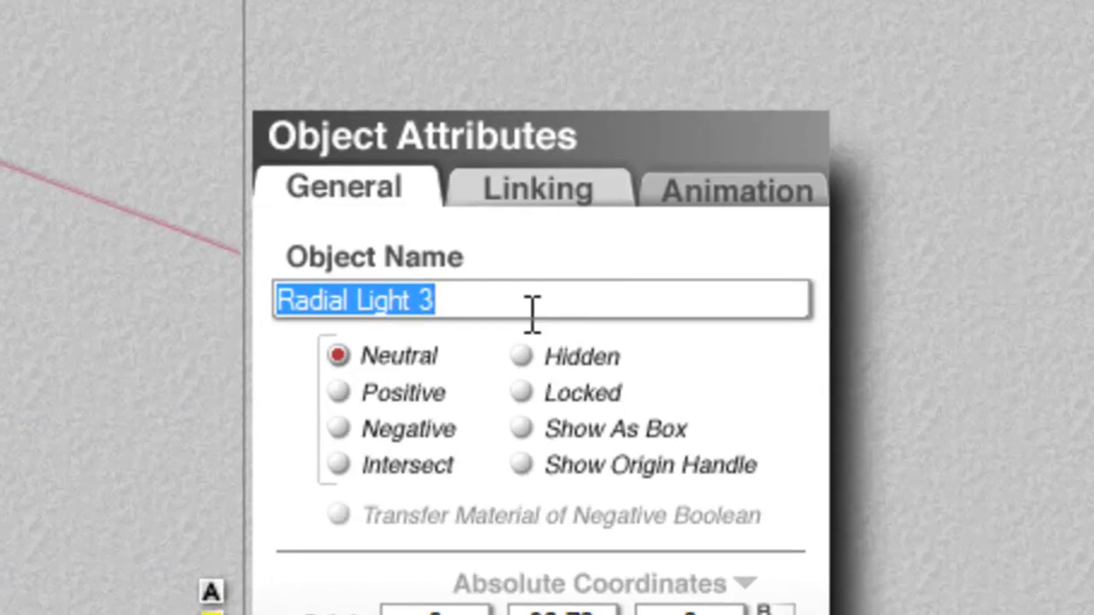
key("BackSpace")
type("bAV")
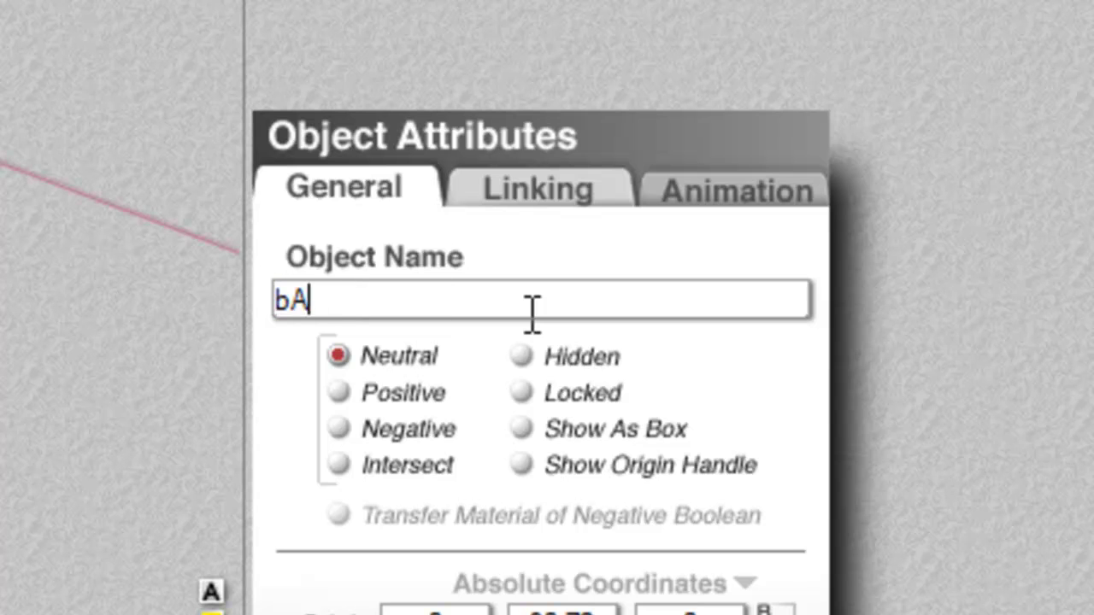
key("BackSpace")
key("BackSpace")
key("BackSpace")
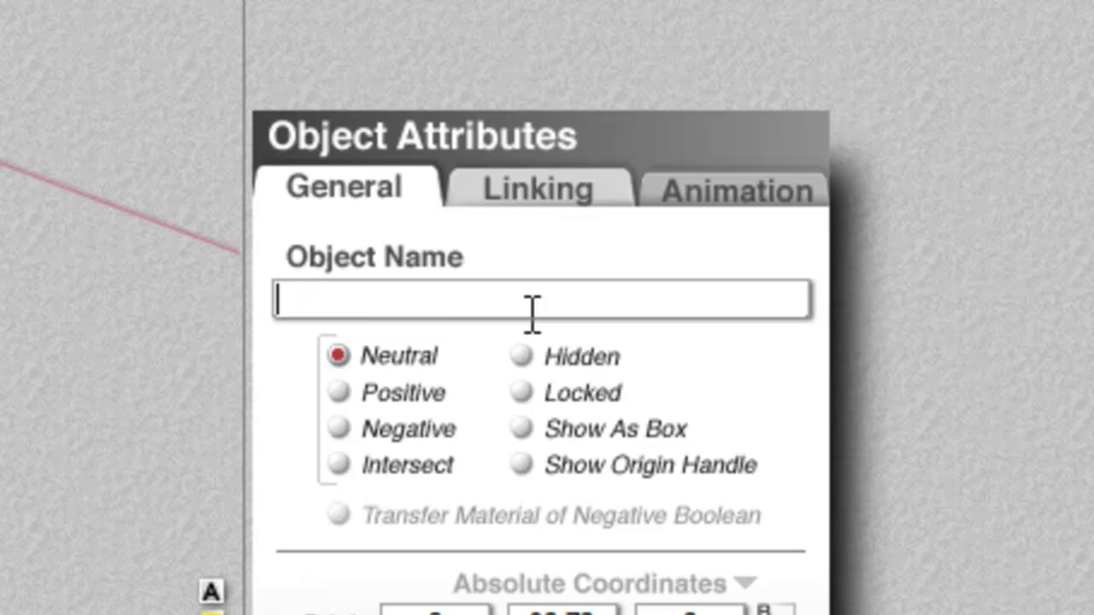
type("Backg")
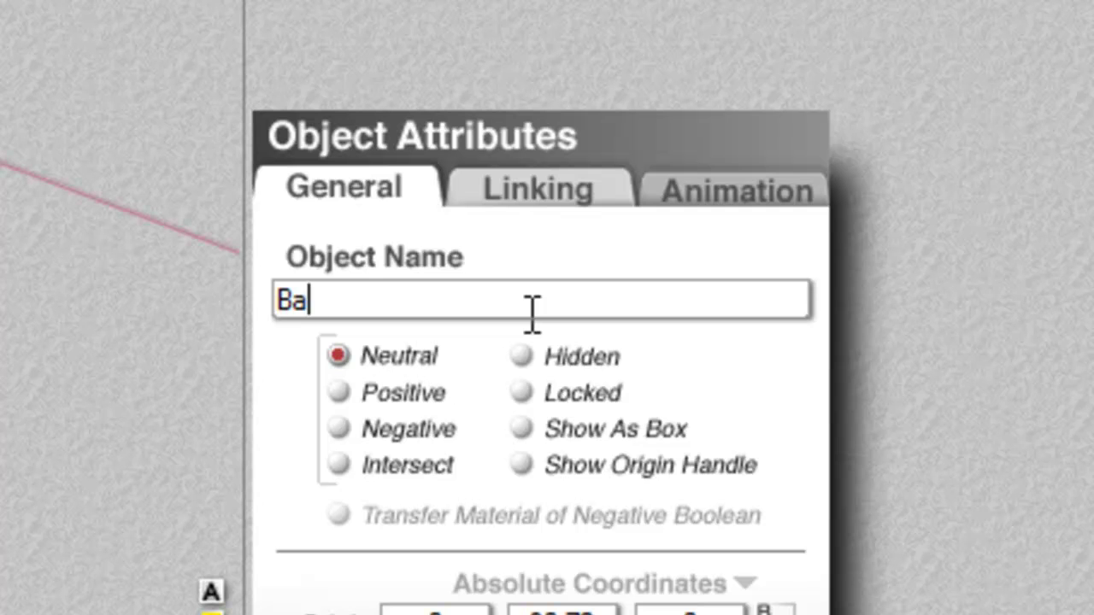
type("round")
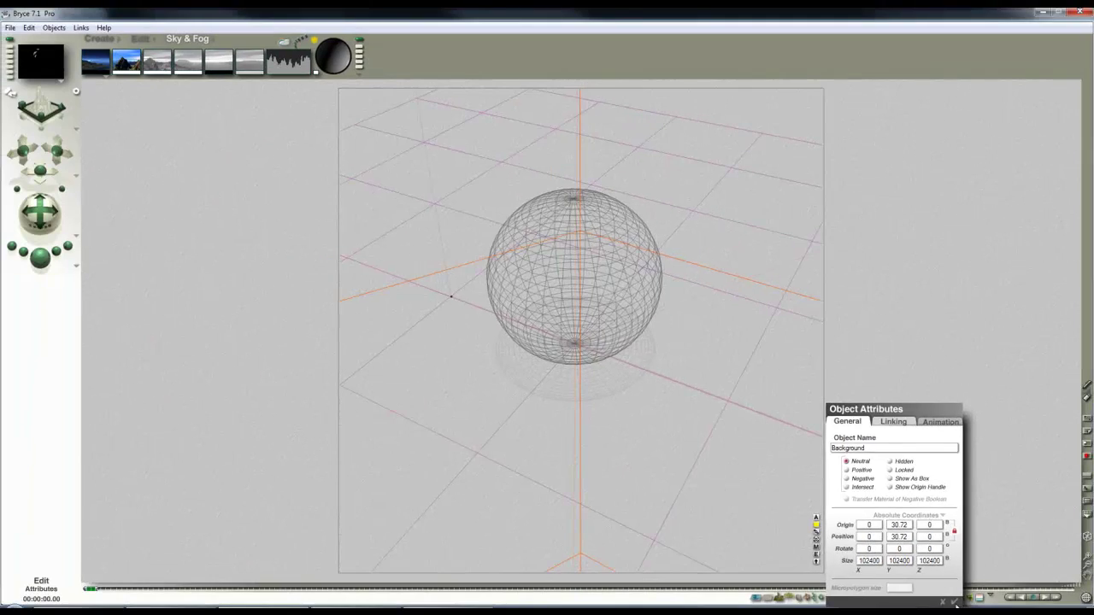
key("Return")
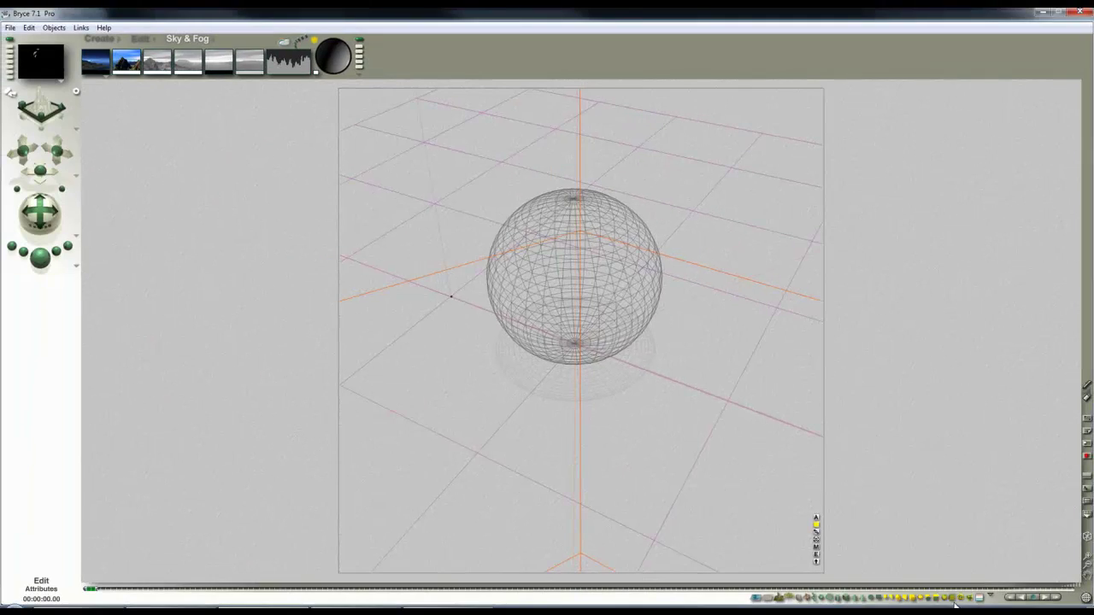
Step: Render the sphere scene to check the HDRI lighting from the renamed light
left_click(39, 259)
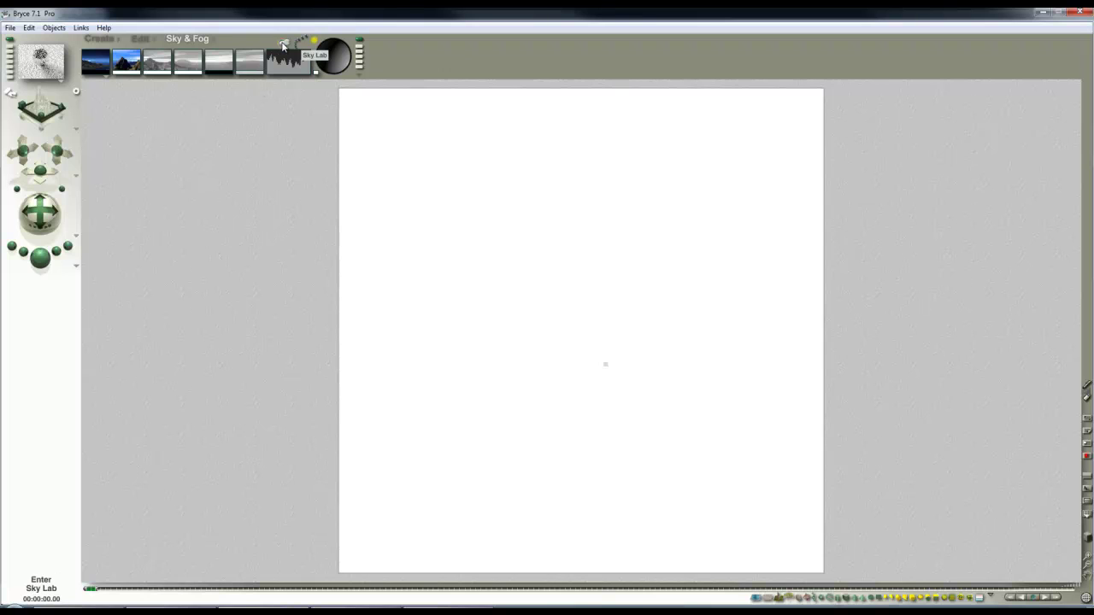
left_click(77, 267)
left_click(113, 332)
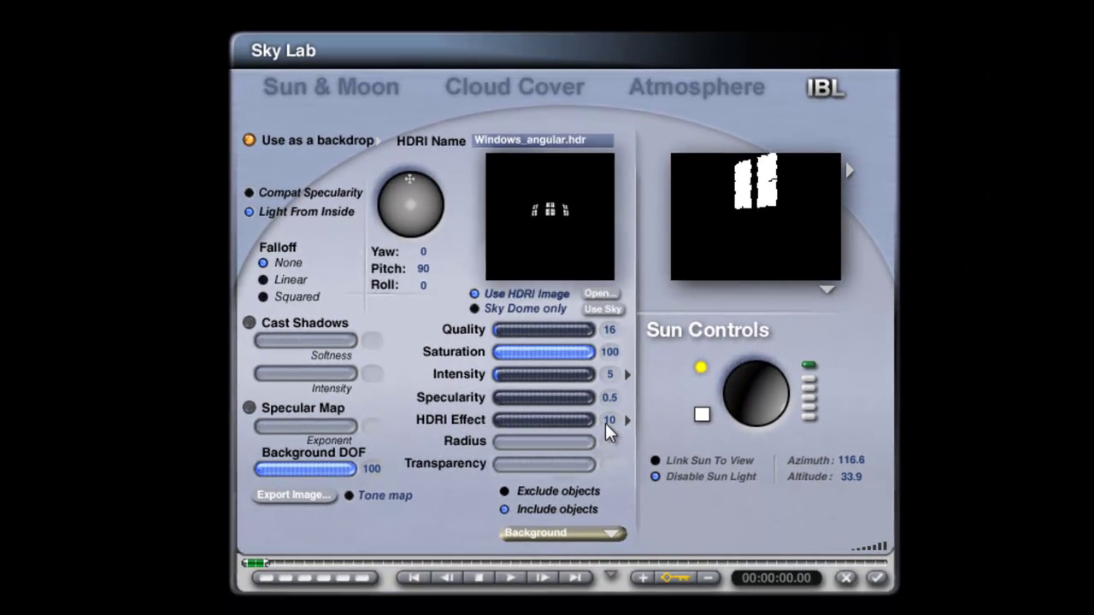
Step: Set the HDRI Effect to 1, accept the sky settings, and render the scene
left_click(609, 420)
type("1")
key("Return")
left_click(886, 578)
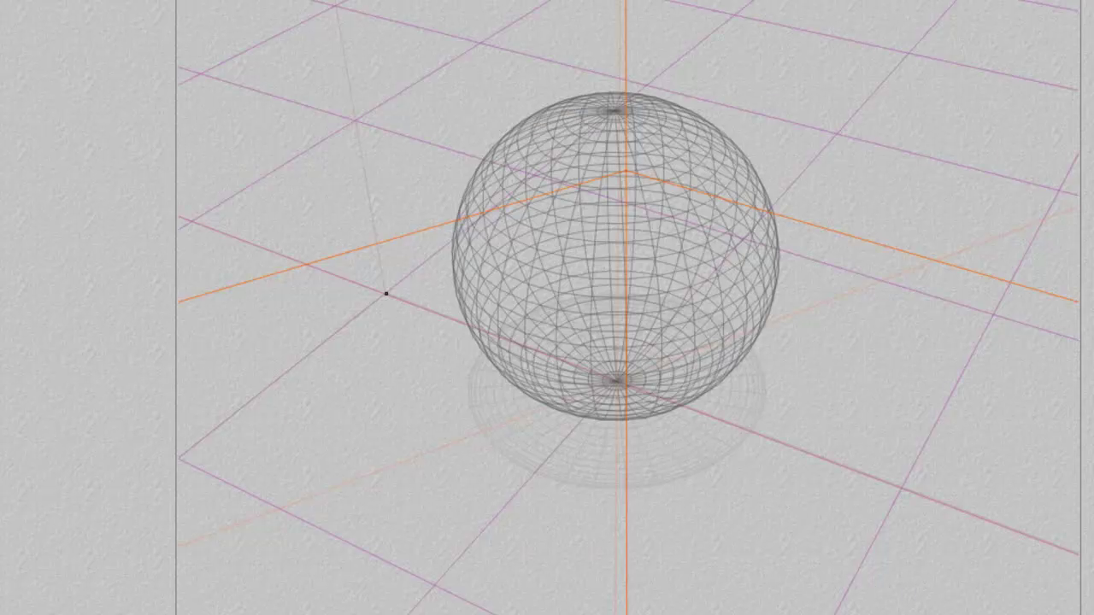
key("ctrl+r")
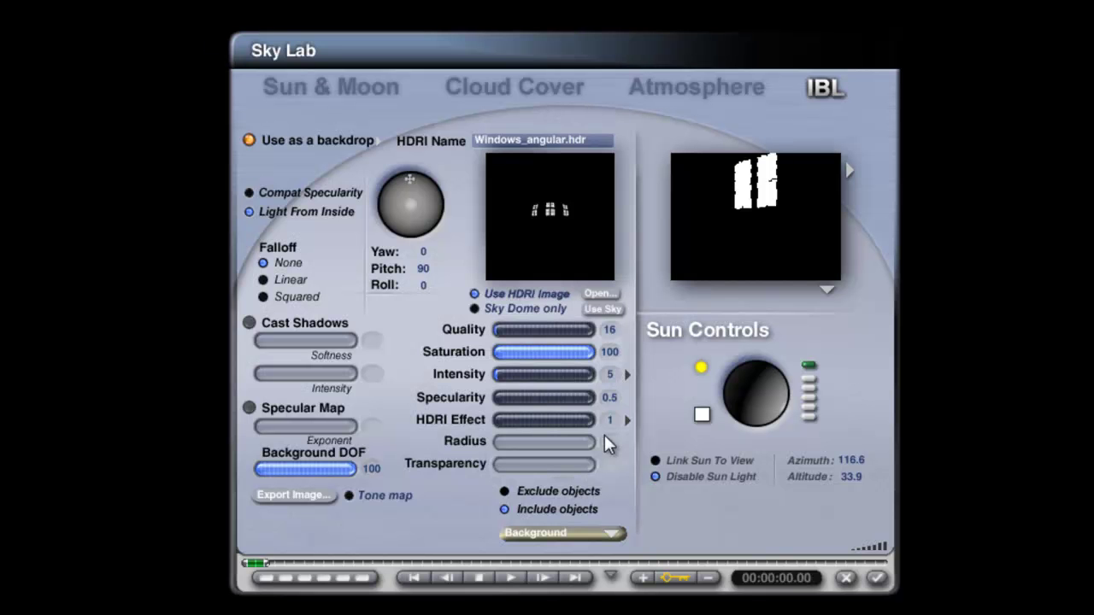
Step: Set the HDRI Effect to 0.1, accept the sky settings, and render the scene again
type("0.1")
key("Return")
left_click(876, 579)
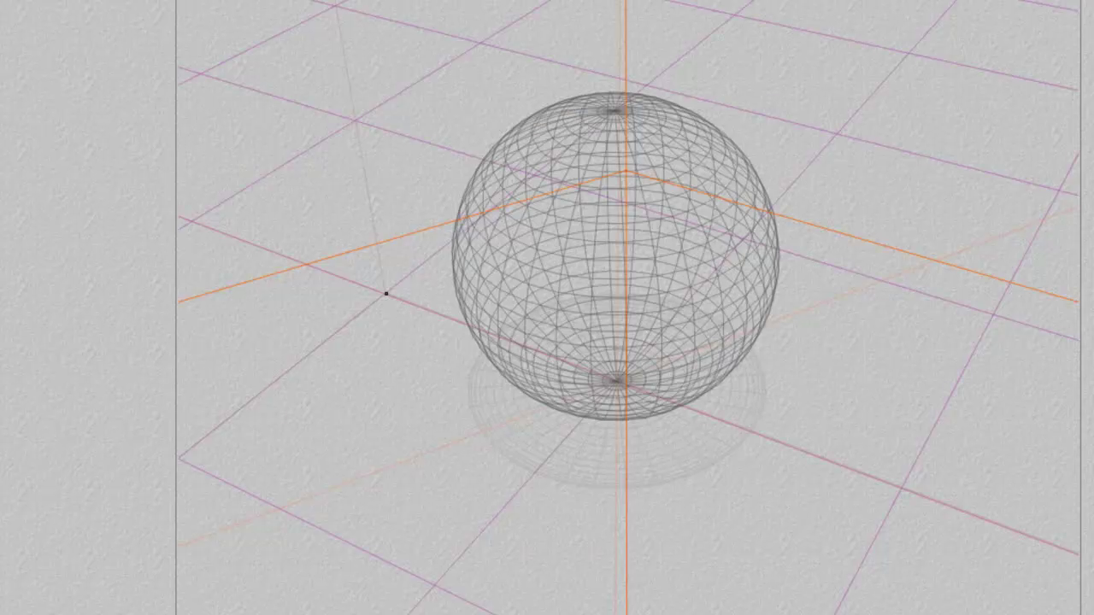
key("ctrl+r")
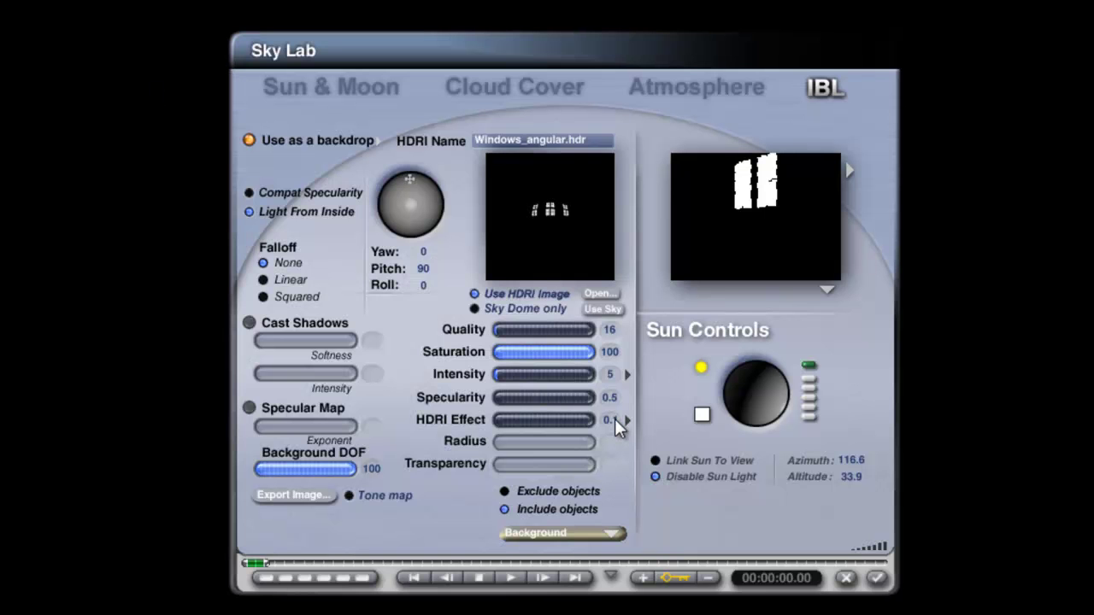
Step: Set the HDRI Effect to 0.2 and accept the sky settings
left_click(615, 421)
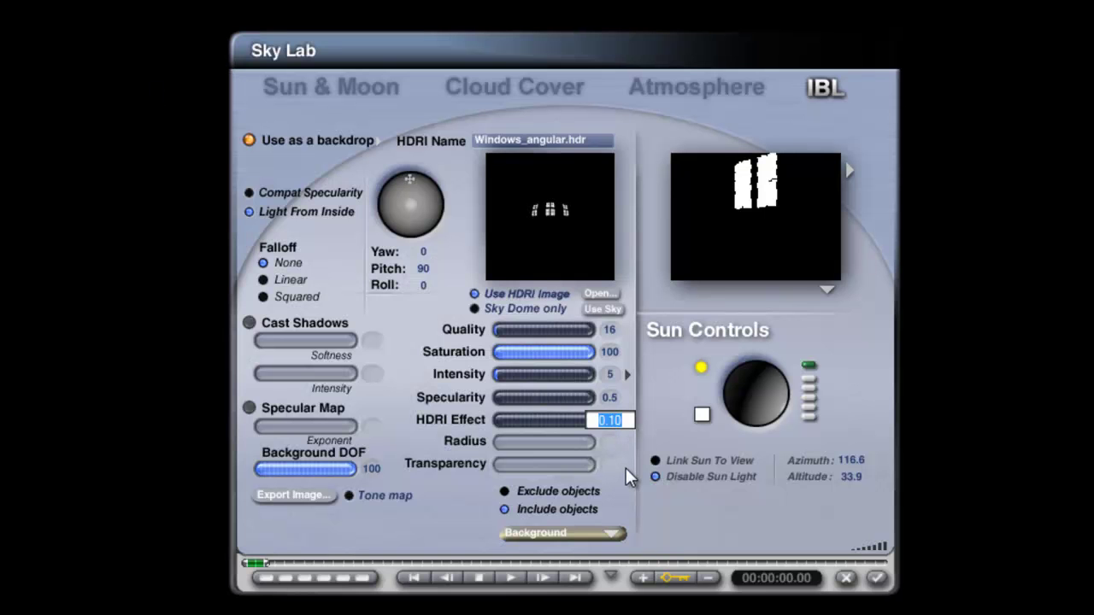
type("0.2")
key("Return")
left_click(877, 578)
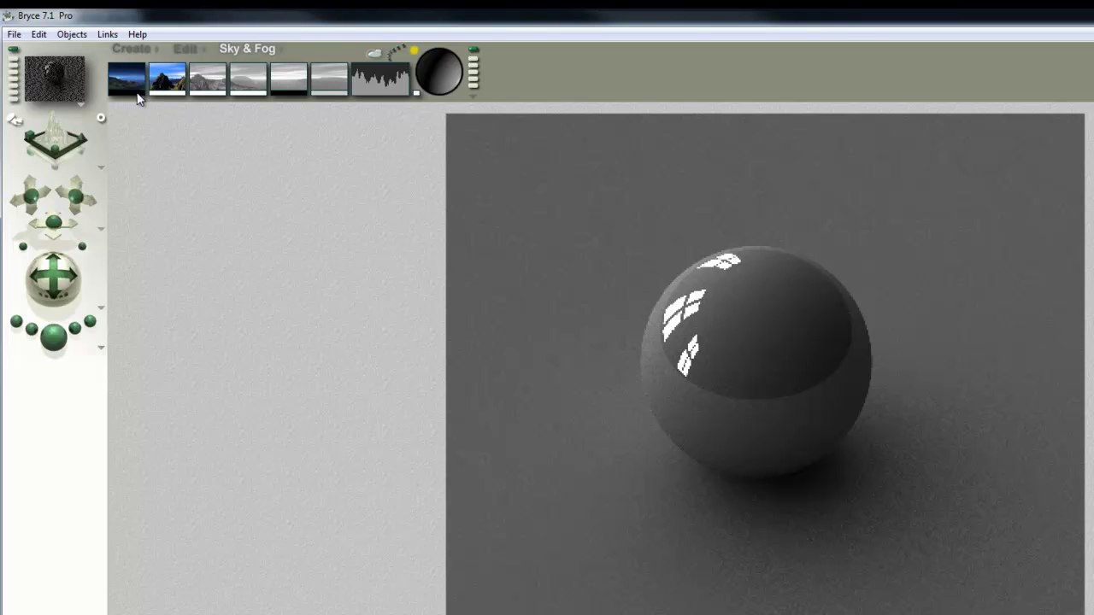
Step: Change the sky color to white and render the sphere, followed by the view turned up toward the horizon
left_click_drag(137, 99, 415, 86)
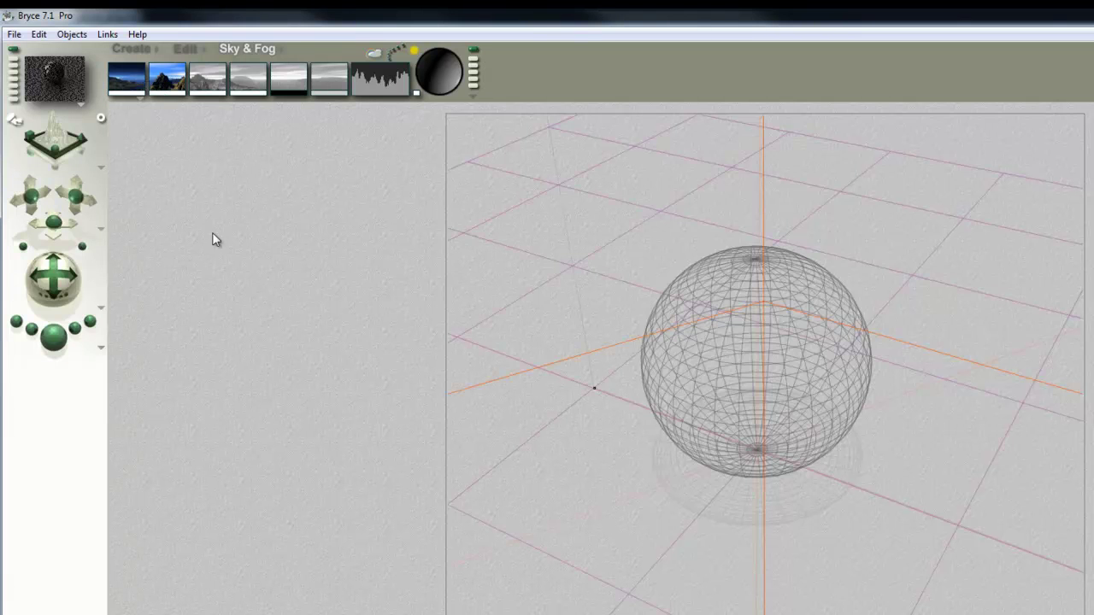
left_click(56, 342)
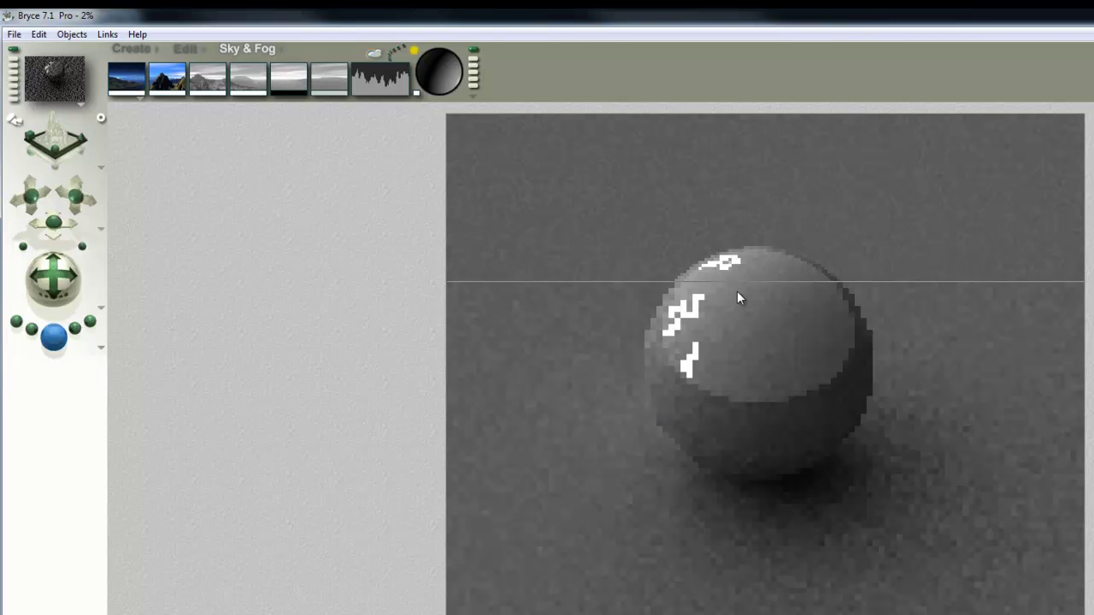
left_click_drag(54, 282, 80, 350)
left_click(53, 336)
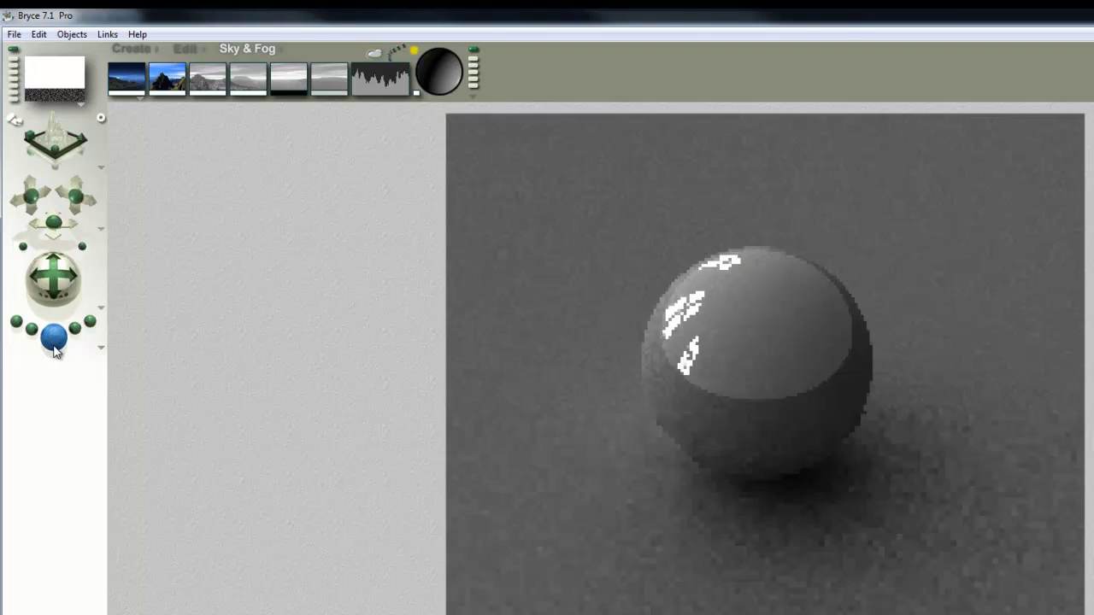
Step: Render the window backdrop above the ground with a black sky color and again with a white one
left_click_drag(141, 94, 301, 86)
left_click(54, 337)
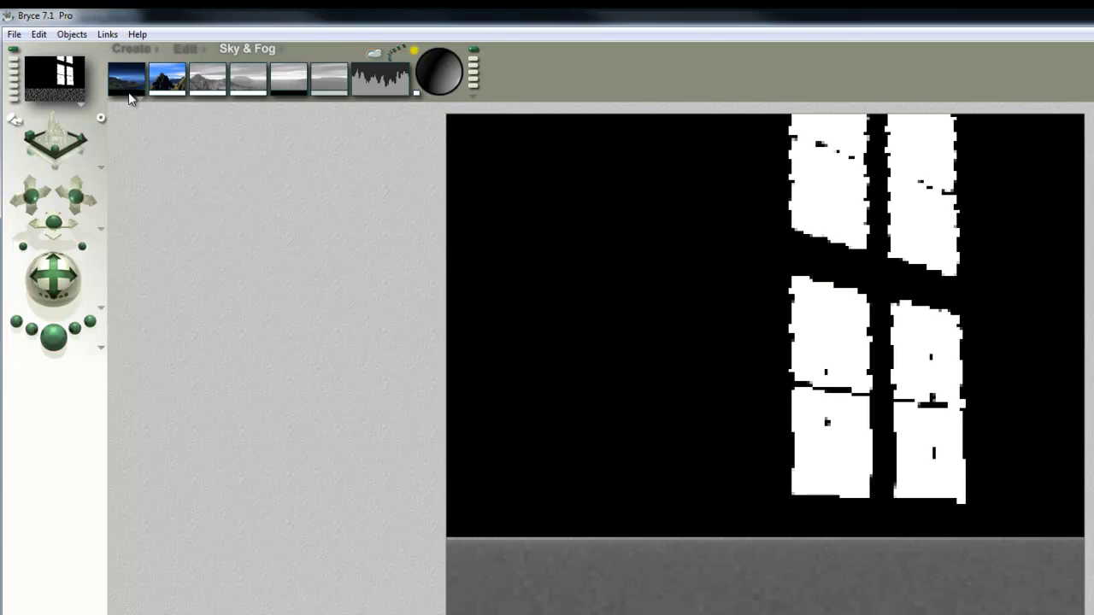
left_click_drag(130, 98, 156, 91)
left_click(53, 338)
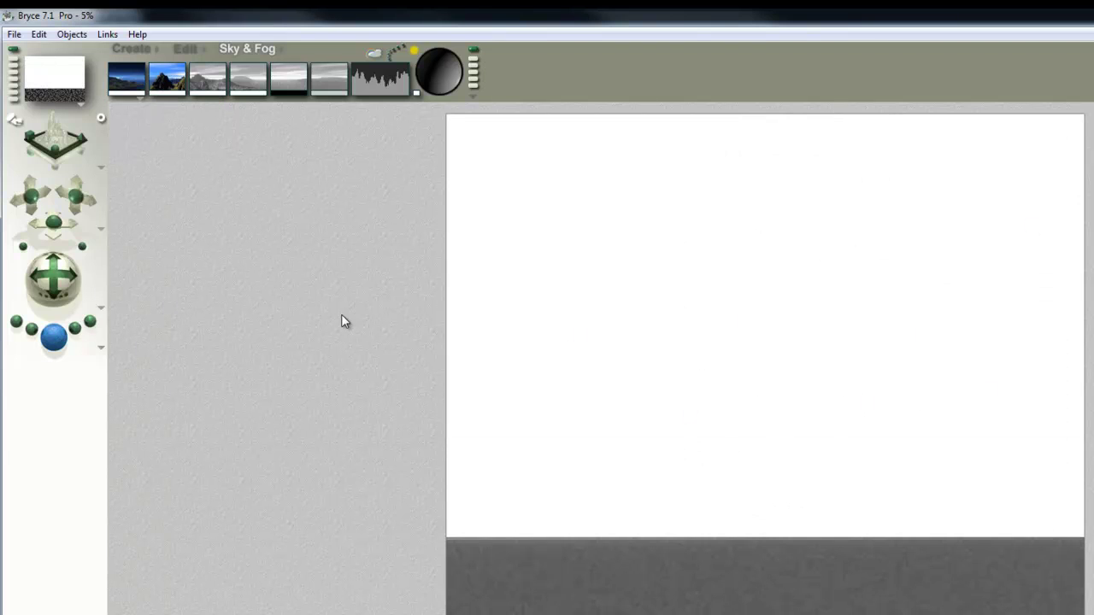
Step: Rotate the camera back down to frame the sphere and render the scene
left_click_drag(43, 278, 38, 294)
left_click(53, 339)
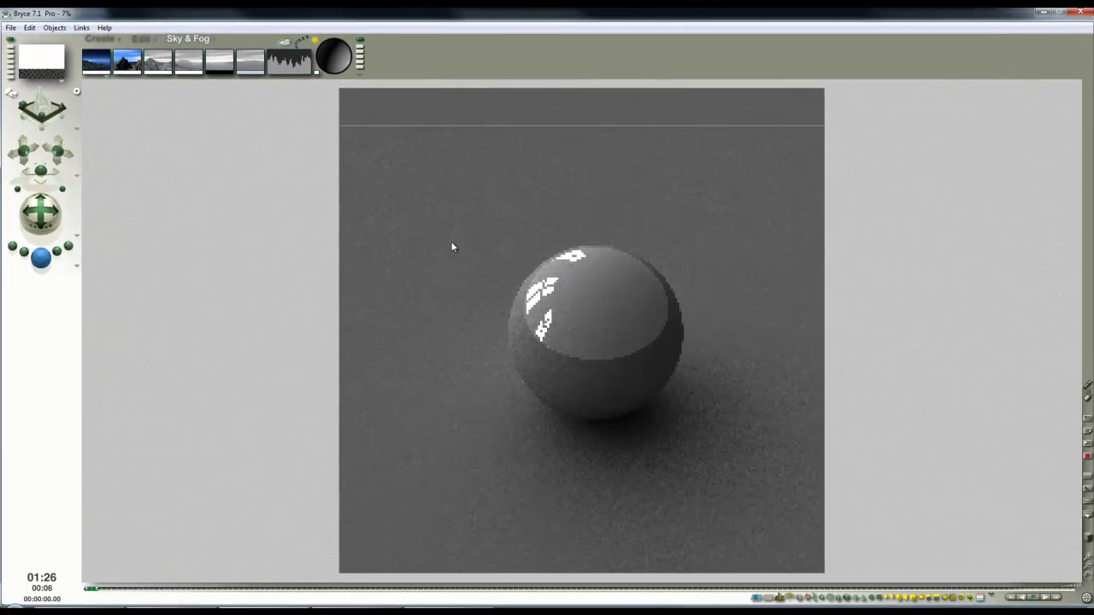
left_click_drag(41, 205, 54, 216)
left_click(47, 266)
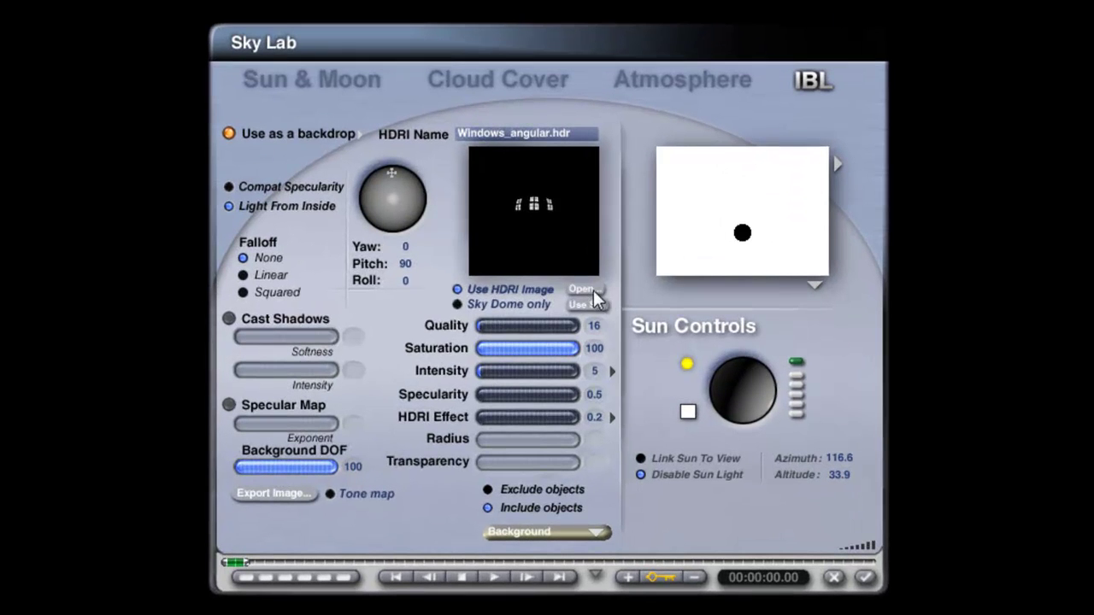
Step: Load Windows2_angular.hdr from the +grab_this folder as the HDRI image in the sky's IBL settings
left_click(590, 288)
left_click_drag(761, 301, 767, 379)
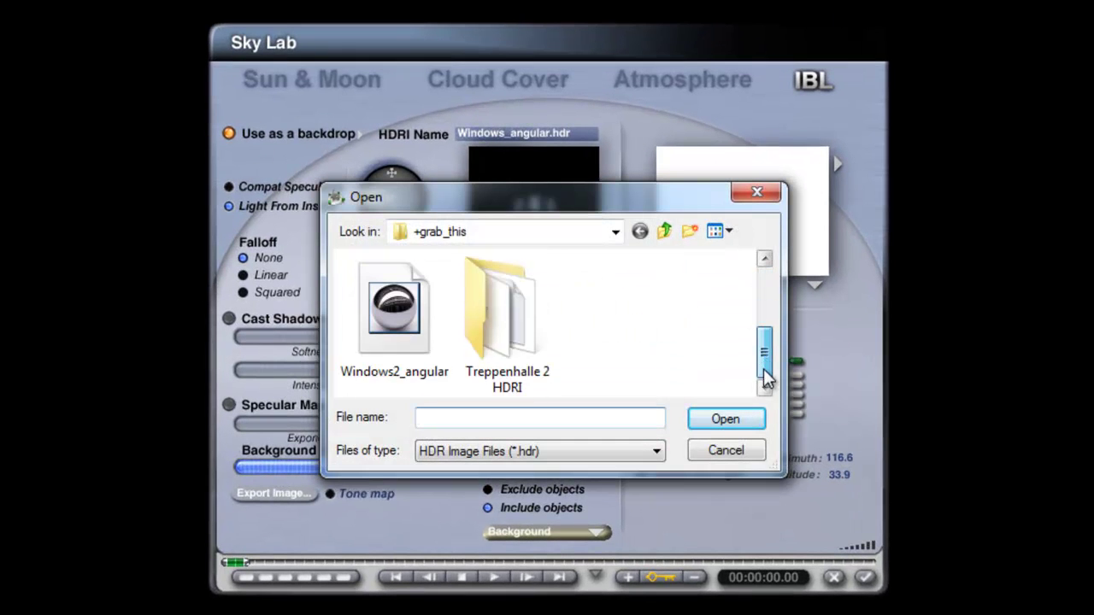
left_click(411, 341)
left_click(752, 421)
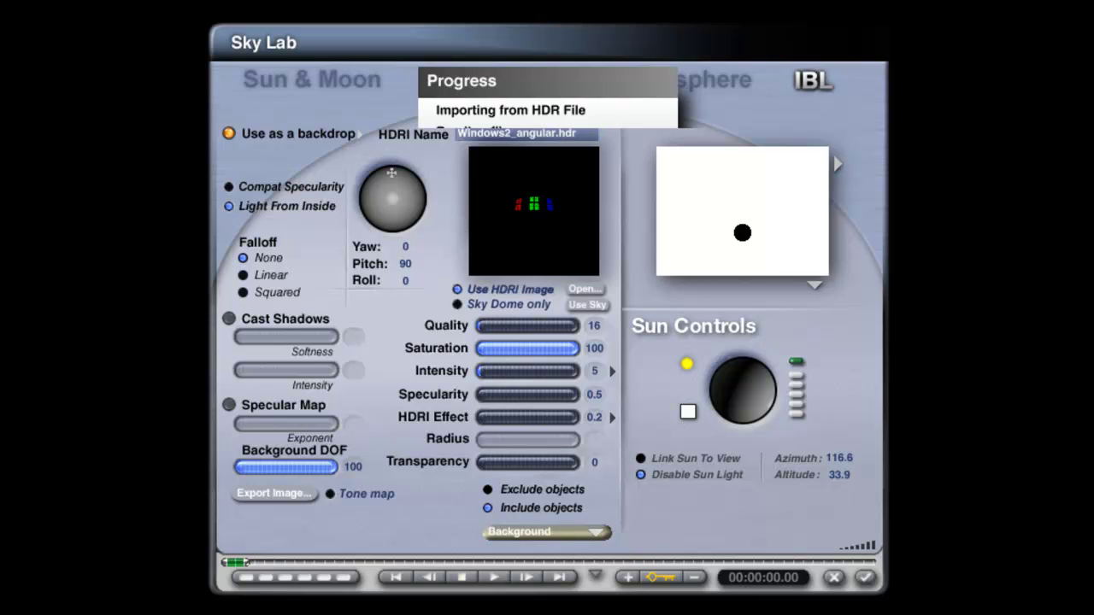
Step: Check the True ambience optimization option and the included-objects list for the new HDRI, and accept the sky settings
left_click(617, 419)
left_click(667, 432)
left_click(598, 537)
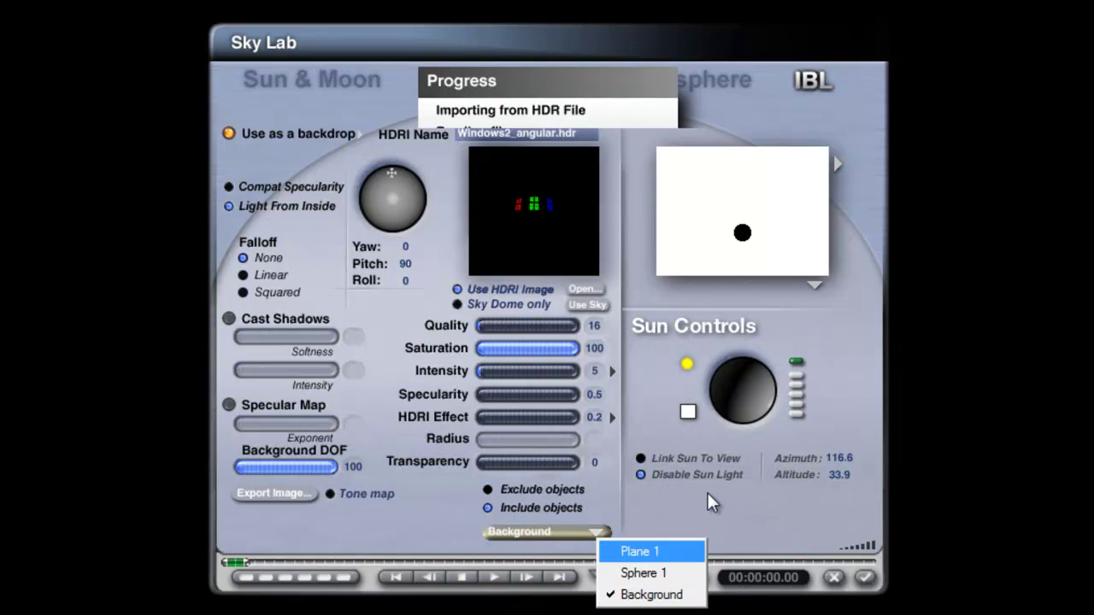
left_click(865, 577)
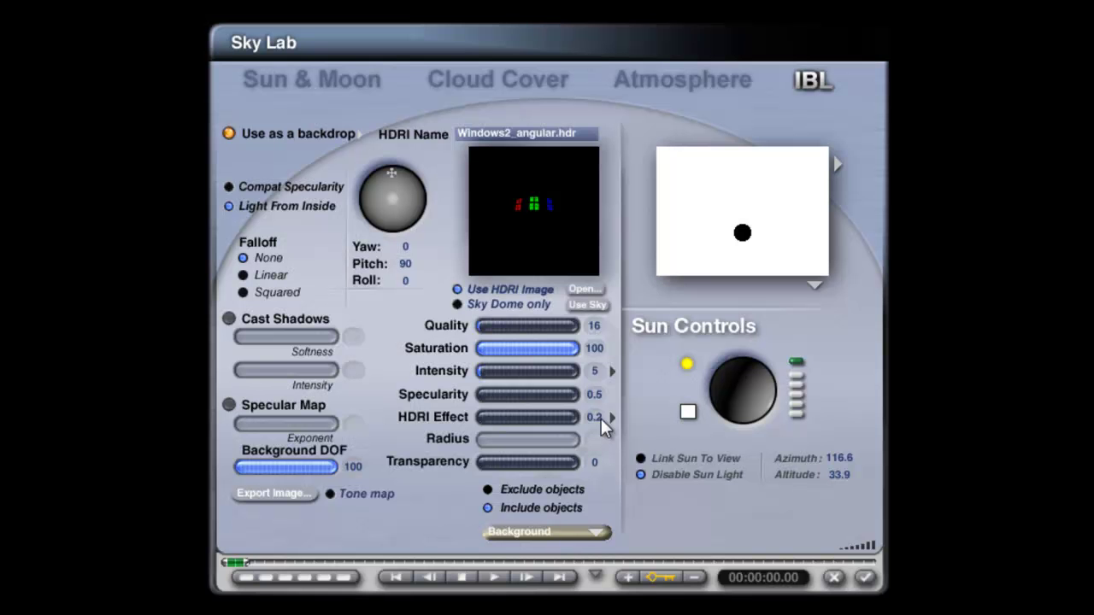
Step: Set the HDRI Effect to 2 for the Windows2_angular.hdr image
left_click(594, 417)
type("2")
key("Return")
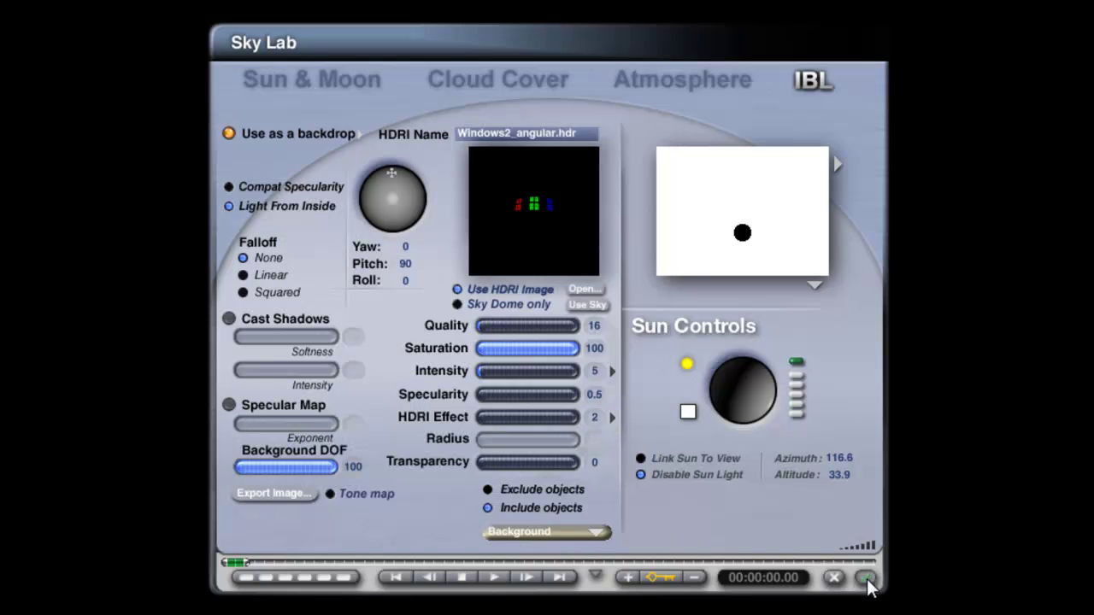
Step: Accept the Windows2_angular.hdr sky settings and review the list of objects included in the HDRI lighting
left_click(867, 580)
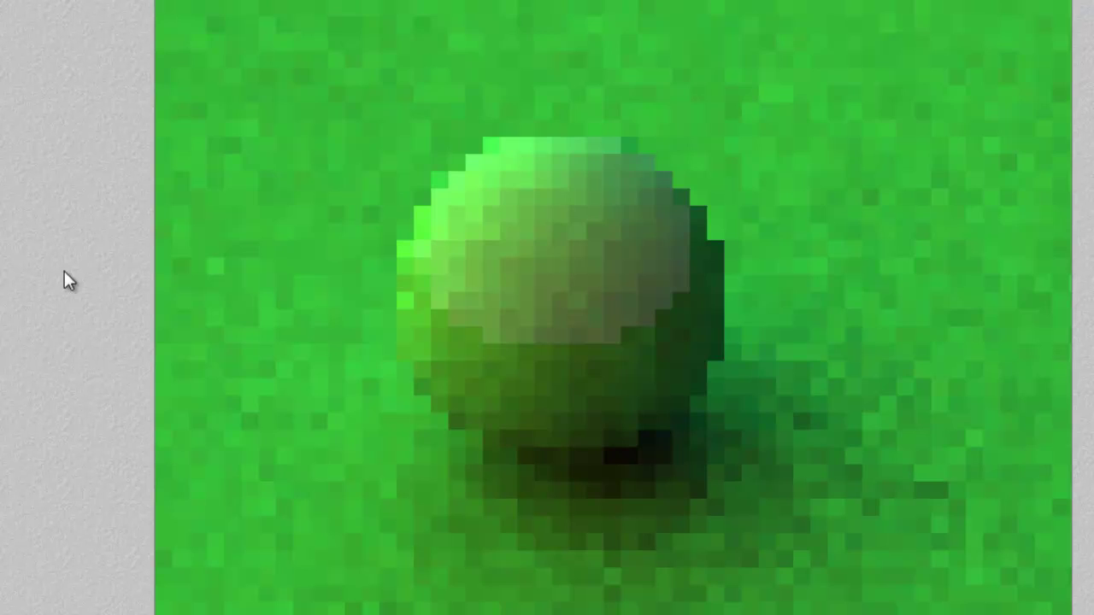
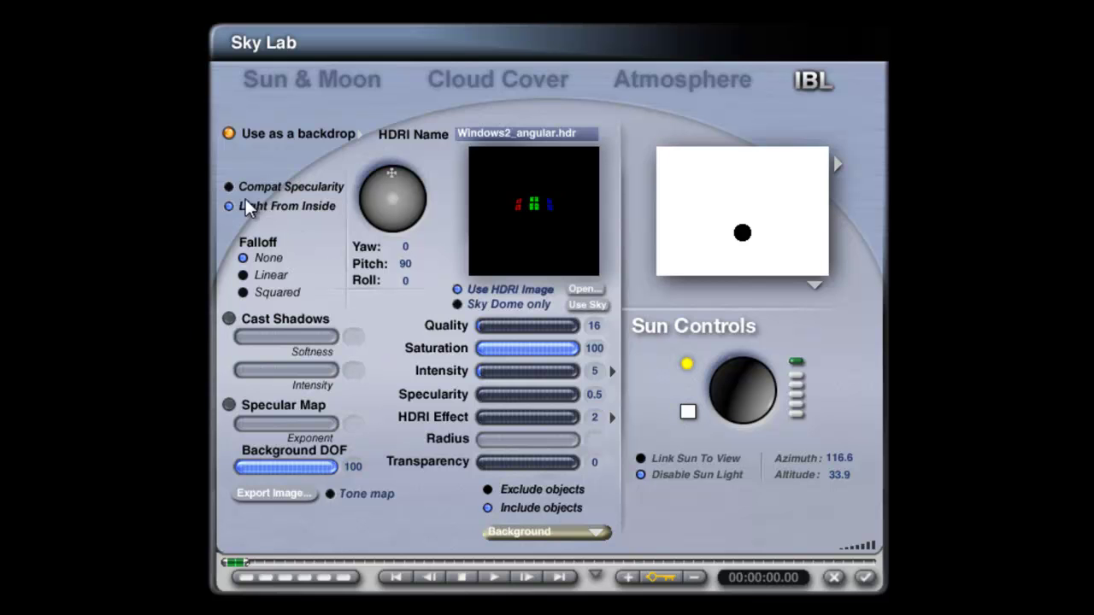
left_click(605, 531)
left_click(837, 519)
left_click(865, 578)
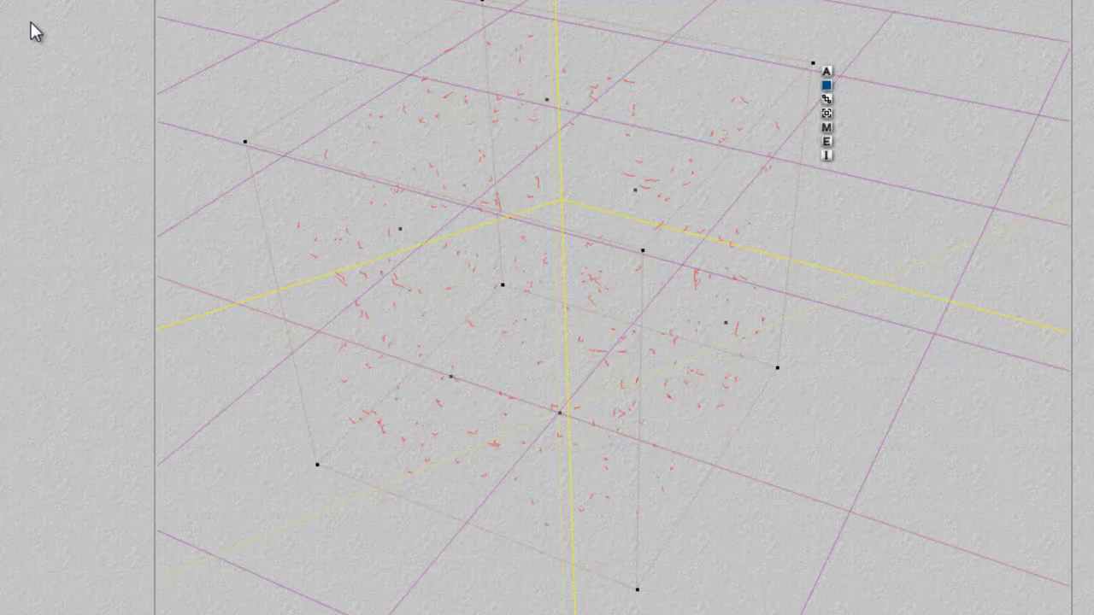
Step: Select the Background object and check its material's surface values and Normal shading option
right_click(624, 90)
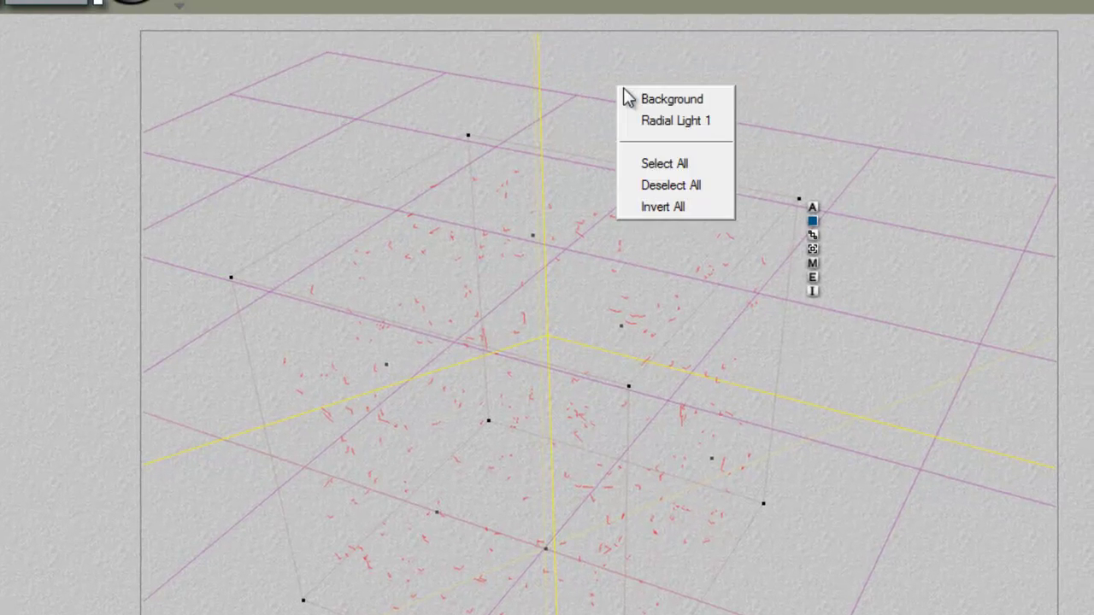
left_click(625, 98)
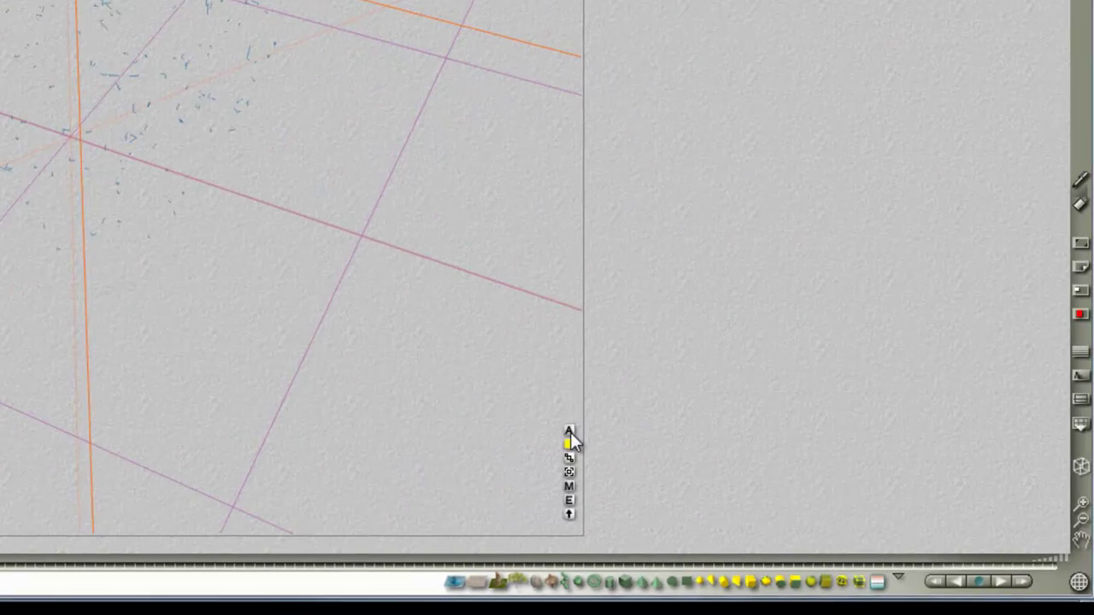
left_click(570, 486)
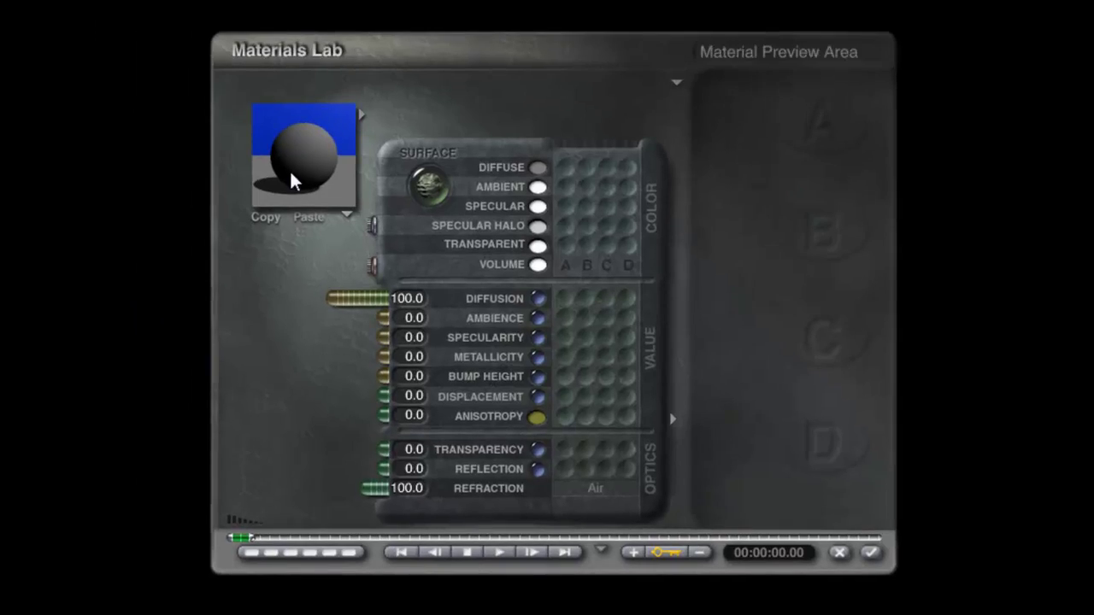
left_click(676, 82)
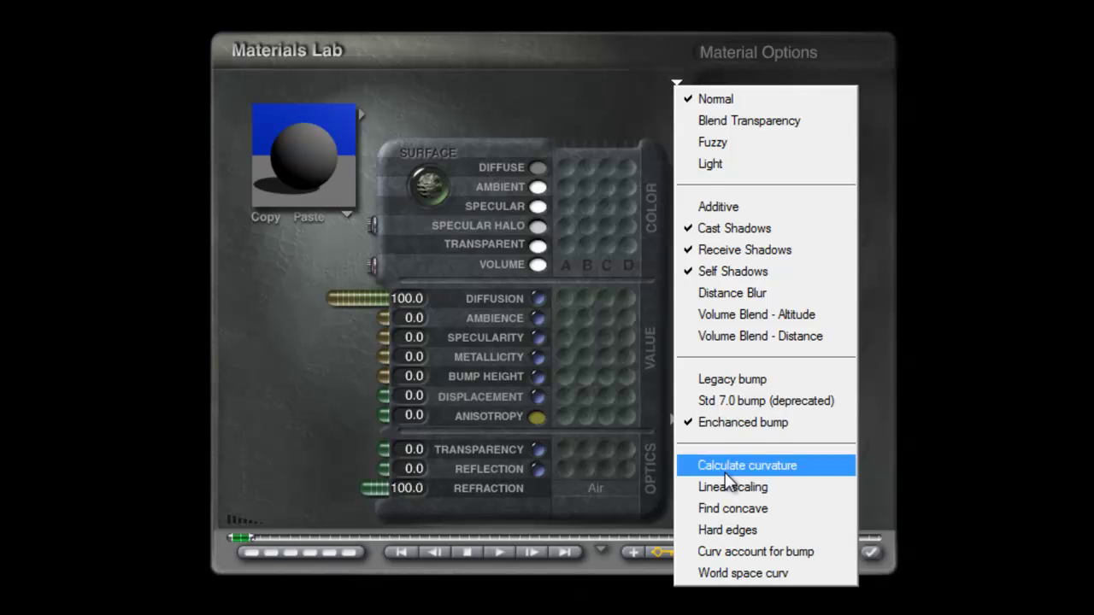
left_click(684, 99)
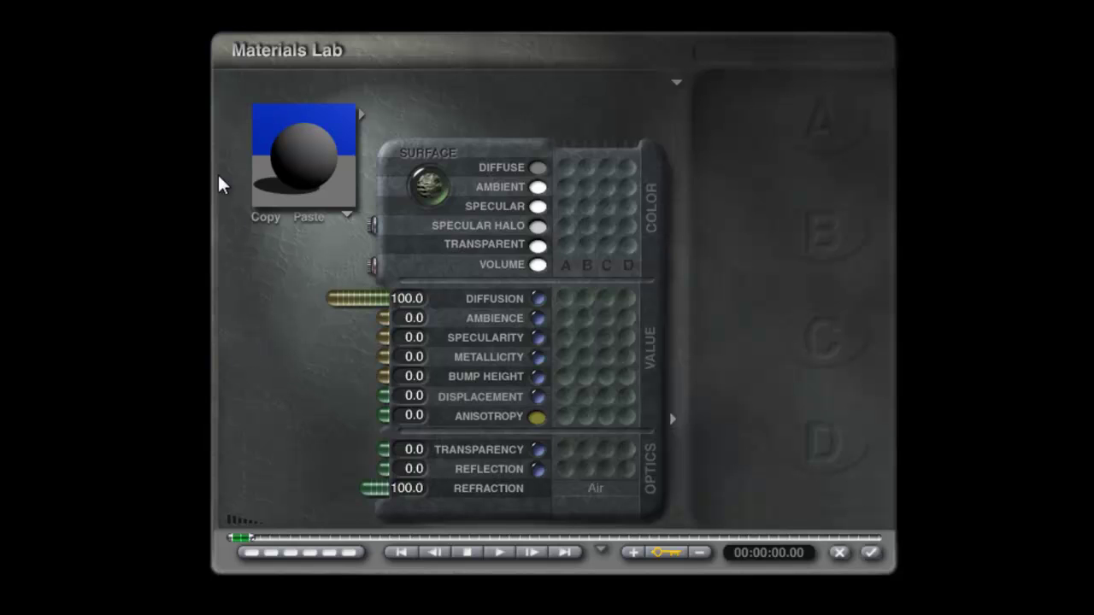
left_click(872, 553)
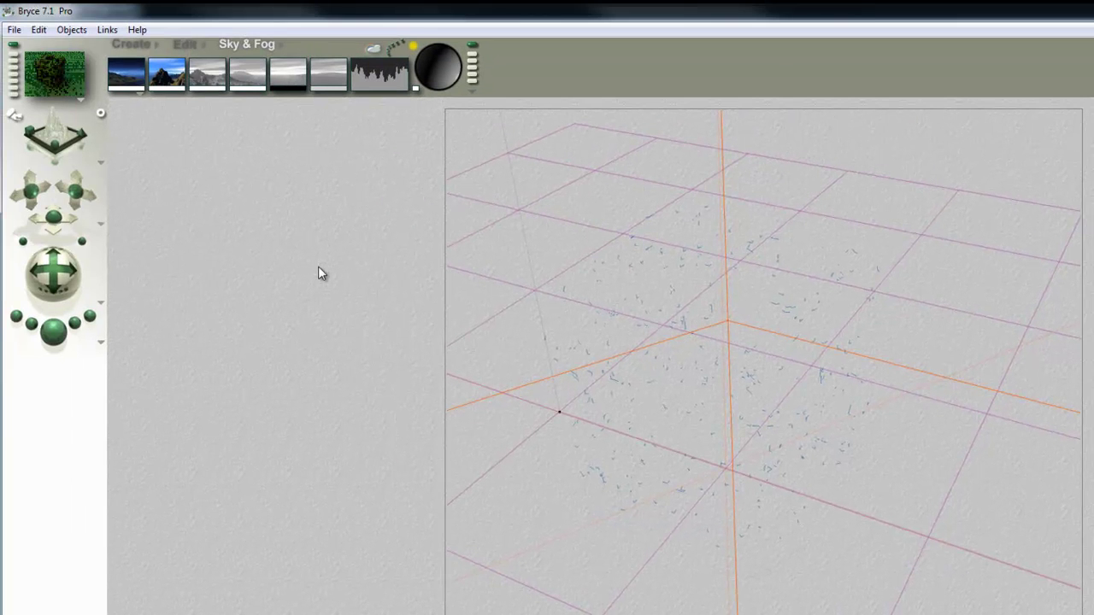
Step: Set the Diffusion of the ground plane's material to 50 and render the scene
left_click(57, 342)
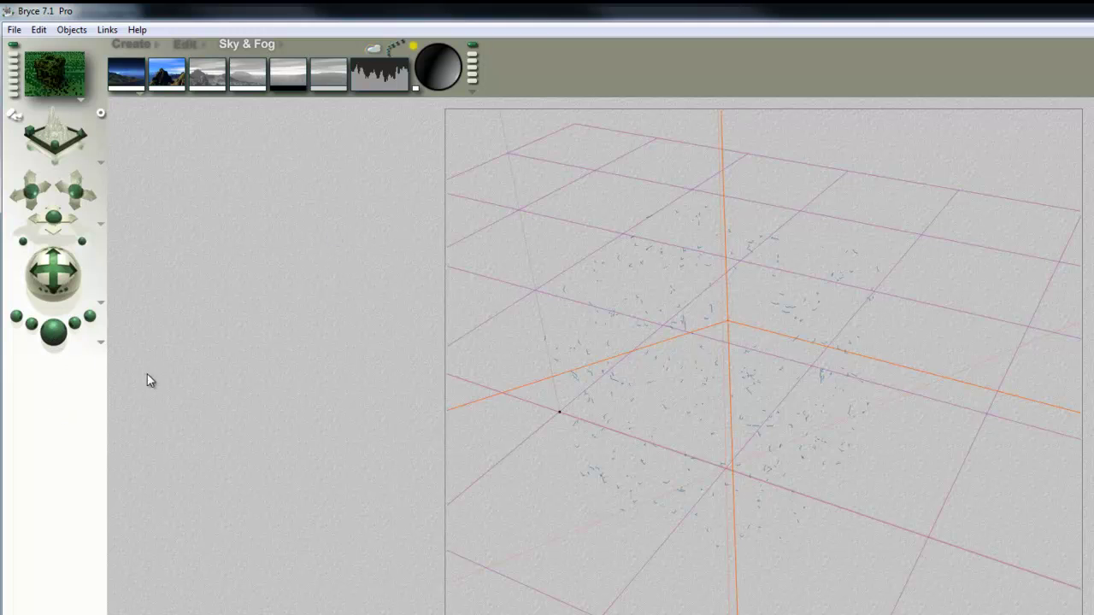
left_click(912, 366)
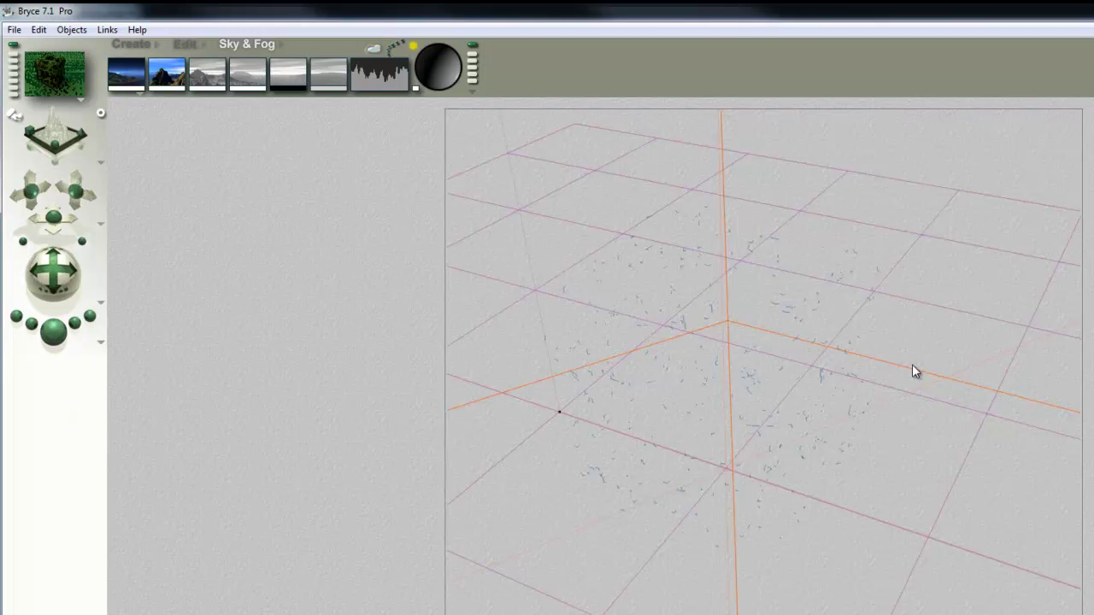
right_click(980, 438)
left_click(1021, 451)
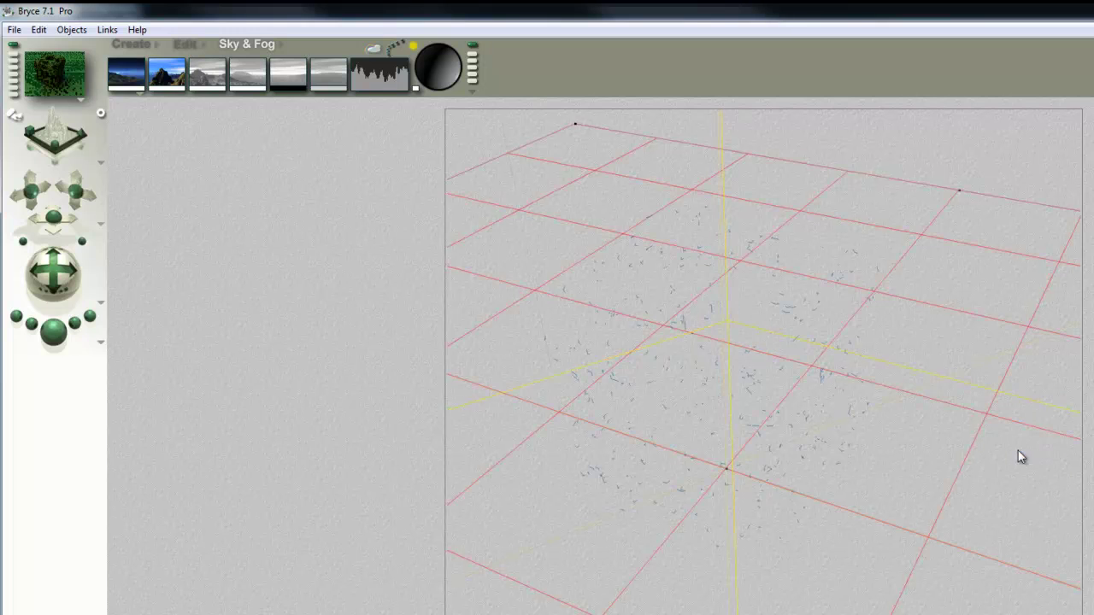
key("ctrl+m")
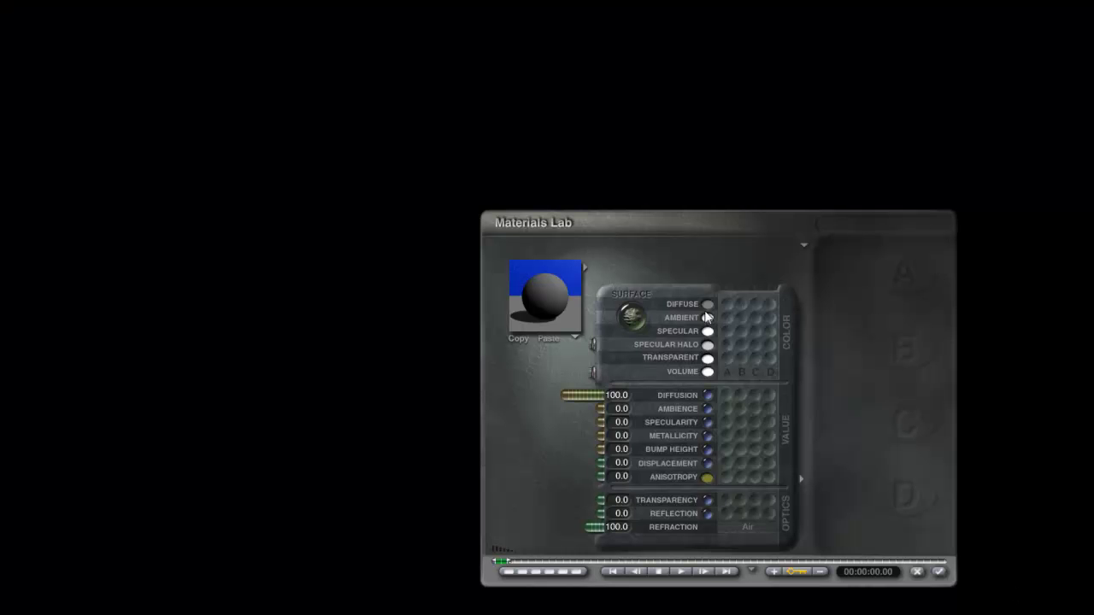
left_click(617, 396)
type("50")
key("Return")
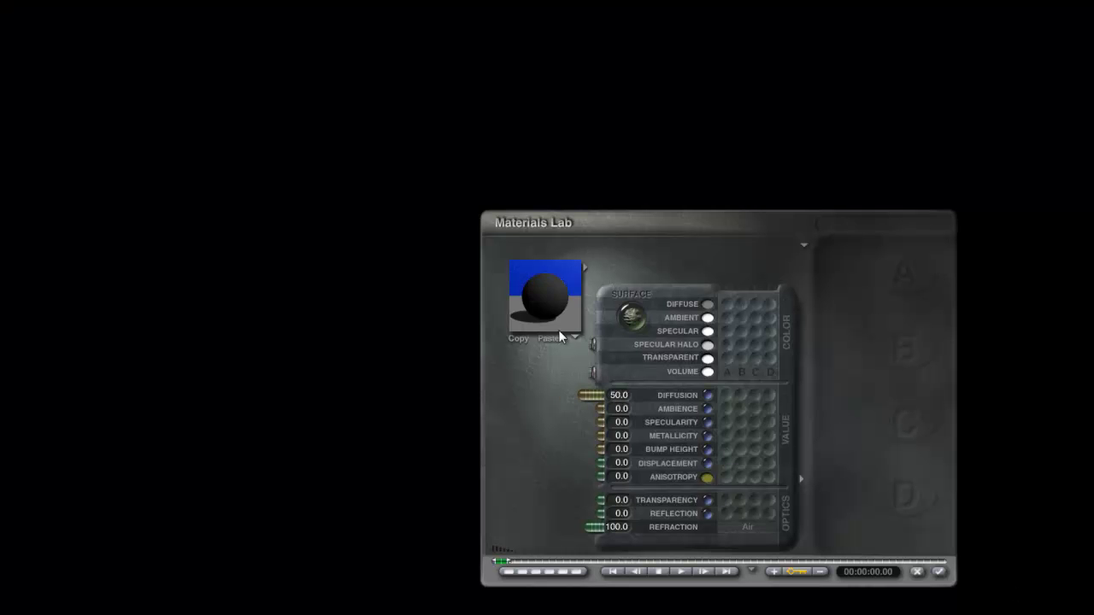
left_click(939, 572)
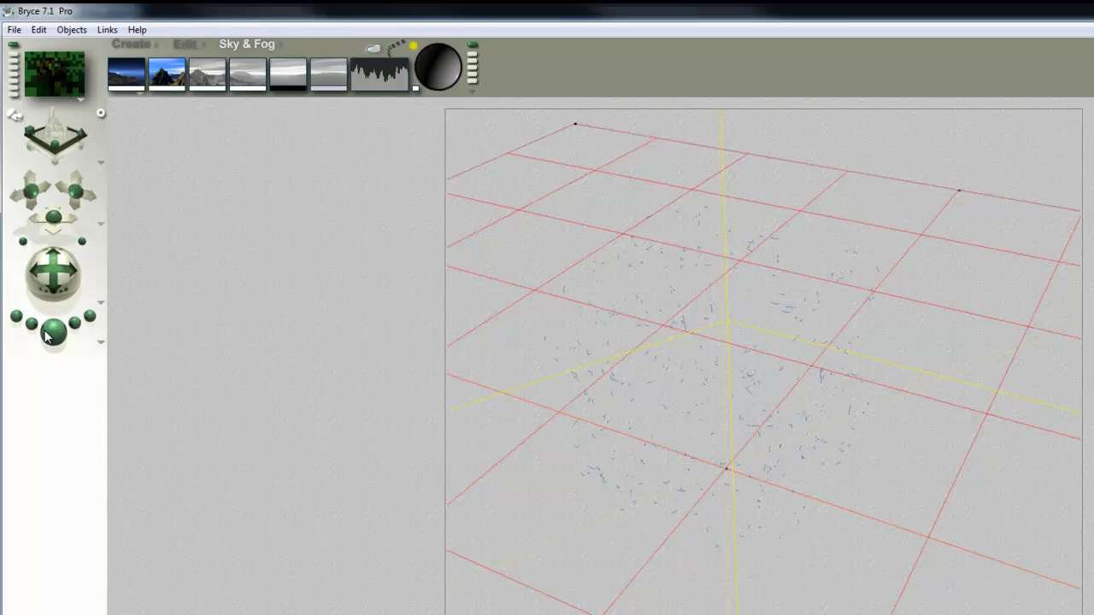
key("ctrl+r")
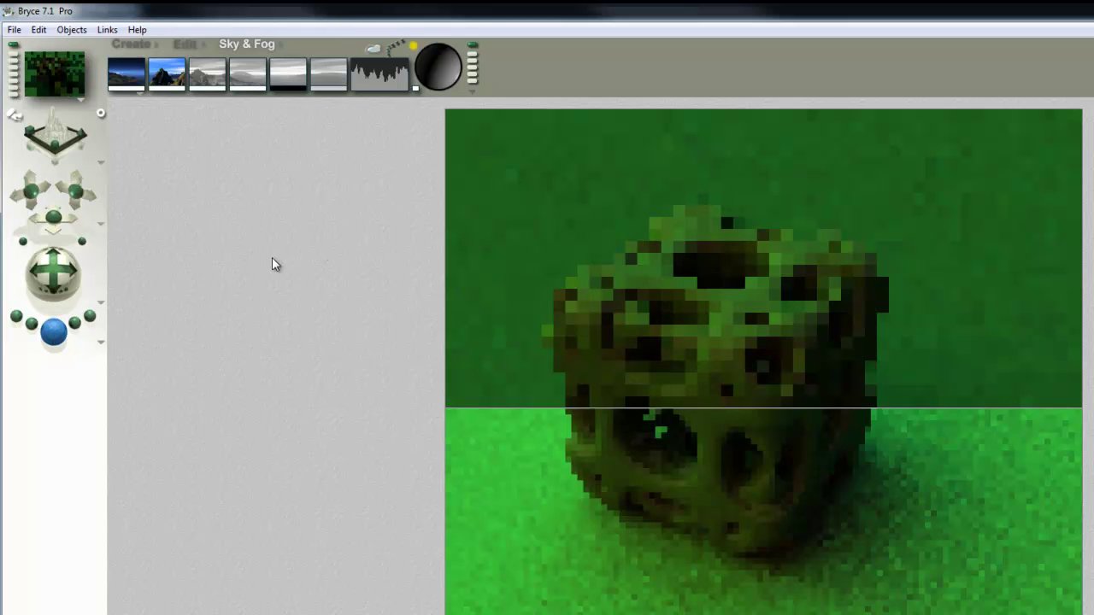
Step: Set the sky's HDRI Effect to 4 and render the scene again
left_click(374, 48)
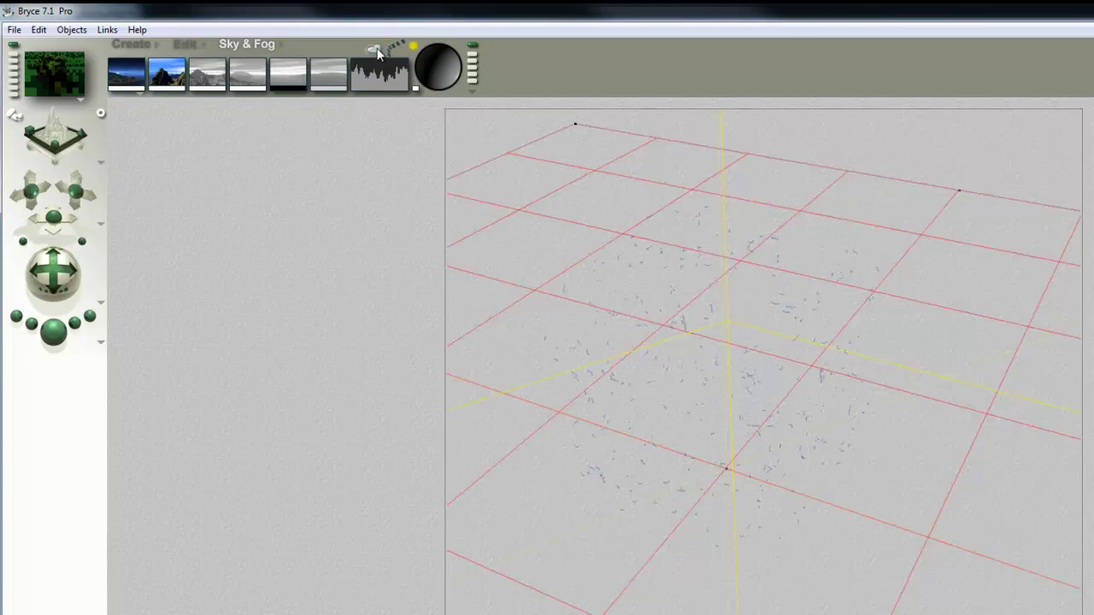
left_click(750, 473)
type("4")
key("Return")
left_click(941, 585)
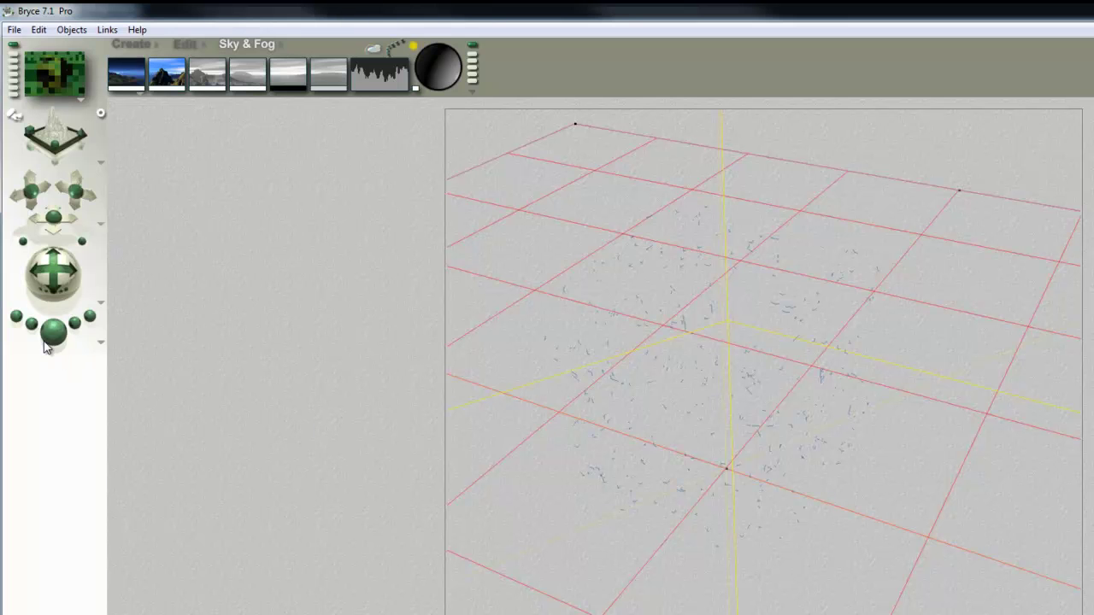
key("ctrl+r")
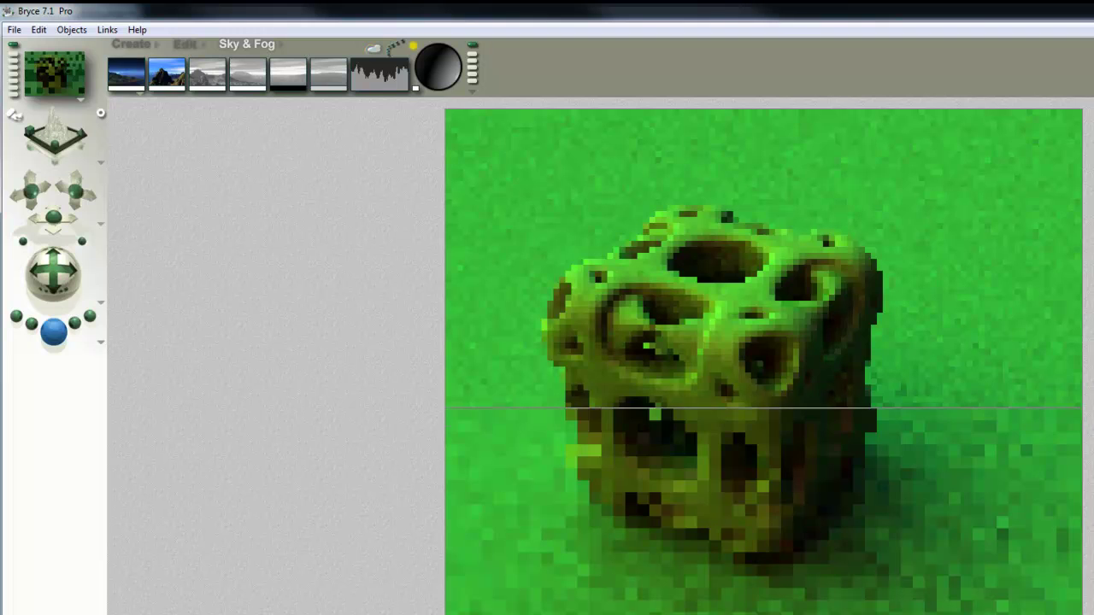
Step: Review the render options, including the True Ambience and light settings
left_click(101, 341)
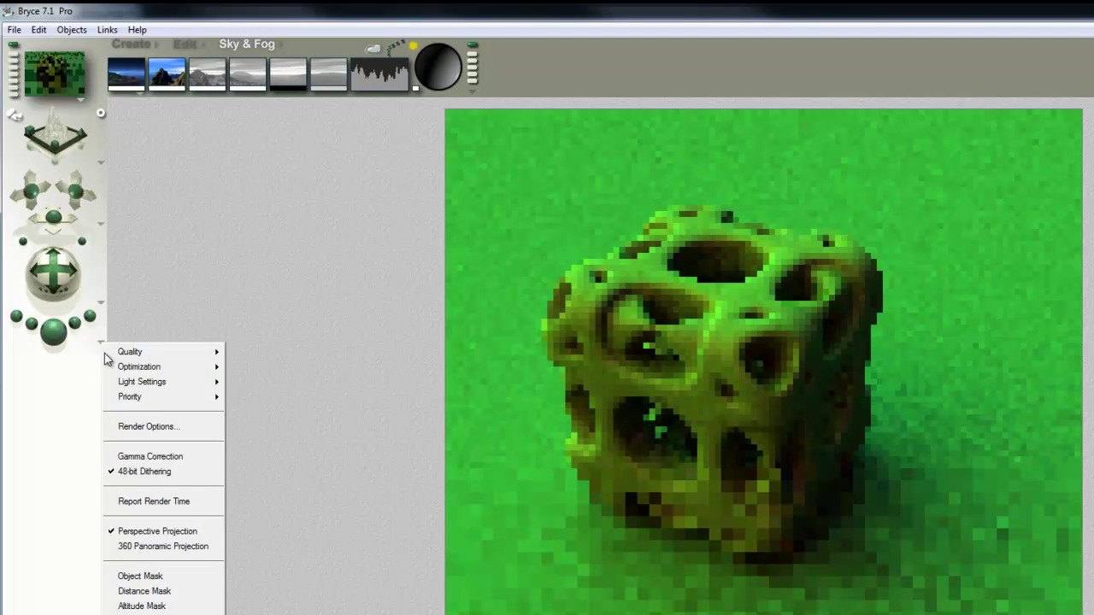
left_click(142, 424)
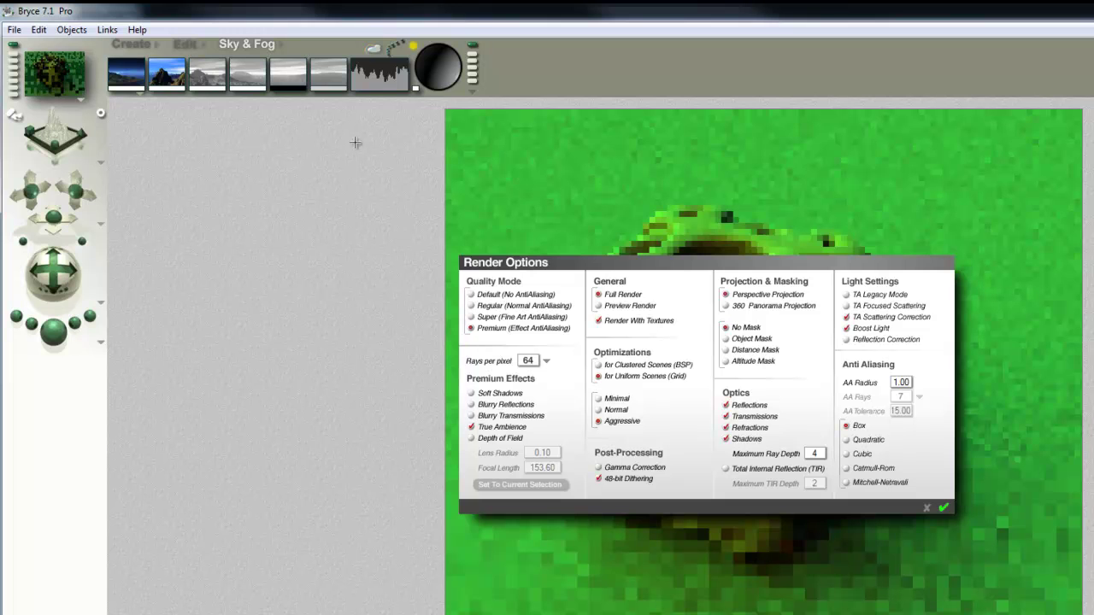
Step: Load Treppenhalle2_1280.hdr from the Treppenhalle 2 HDRI folder as the sky's HDRI image
left_click(372, 49)
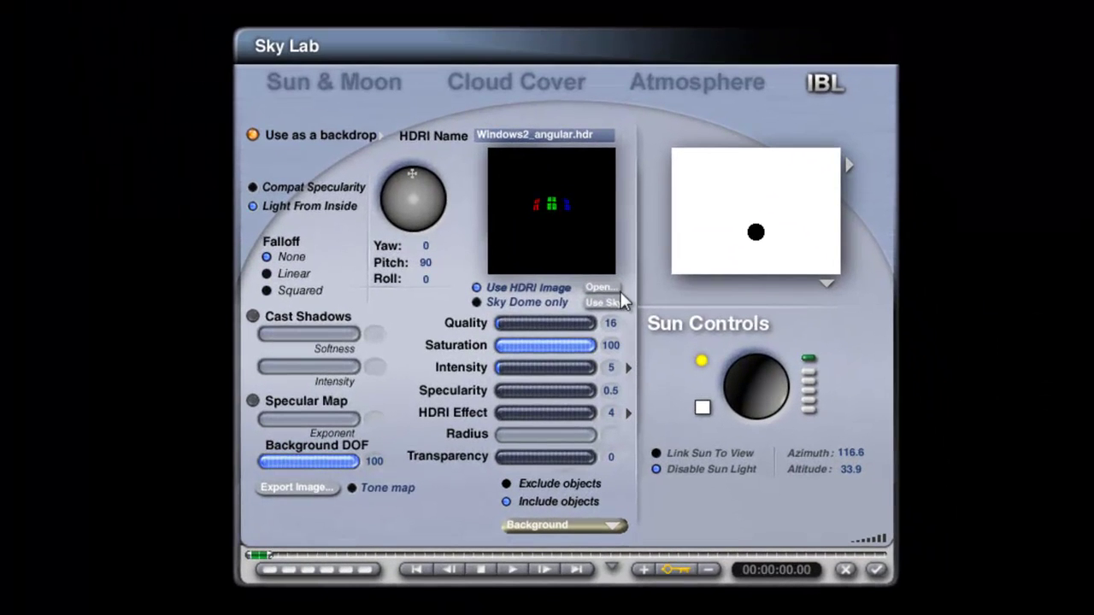
left_click(609, 286)
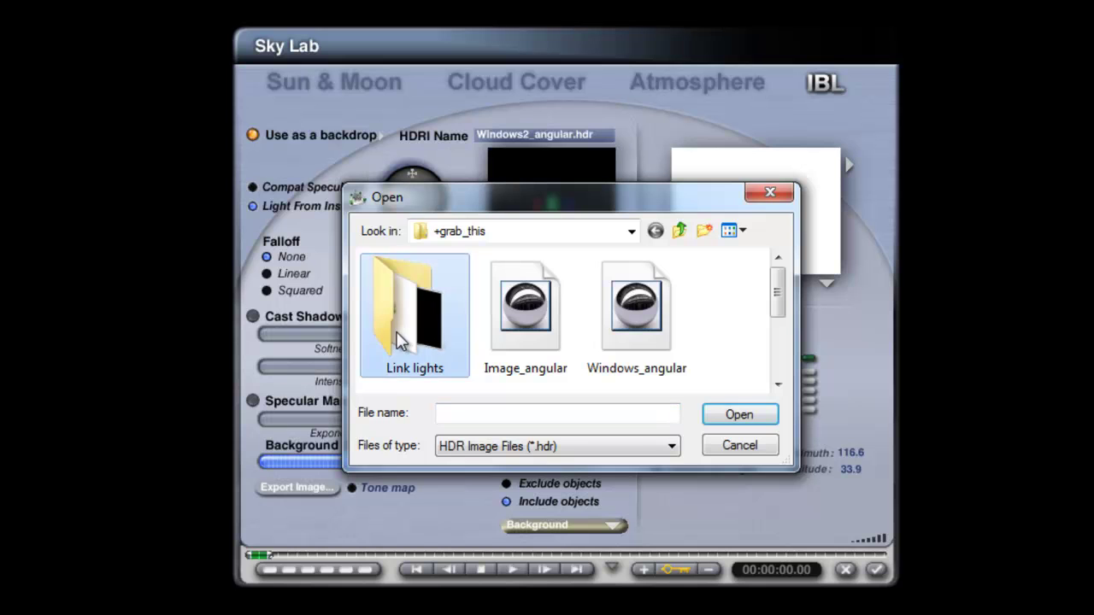
left_click_drag(776, 295, 774, 347)
double_click(552, 345)
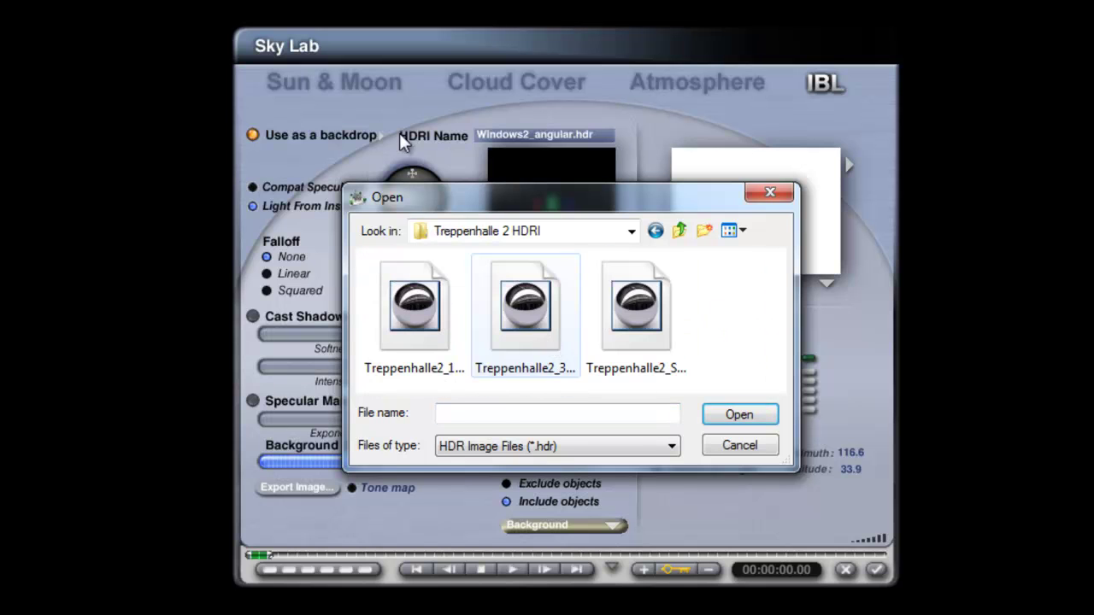
left_click(461, 353)
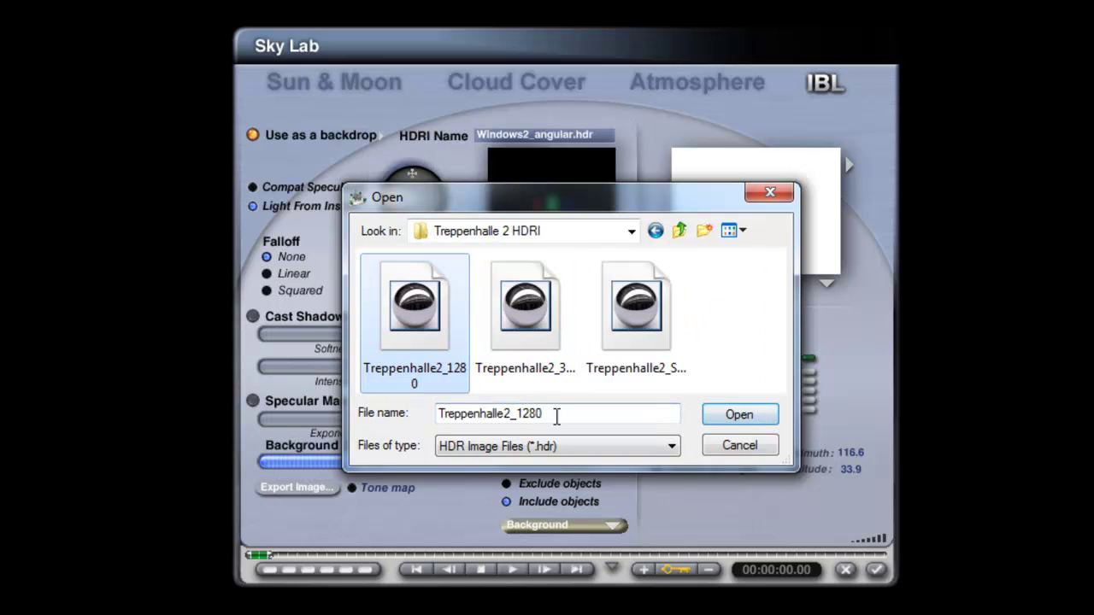
left_click(730, 417)
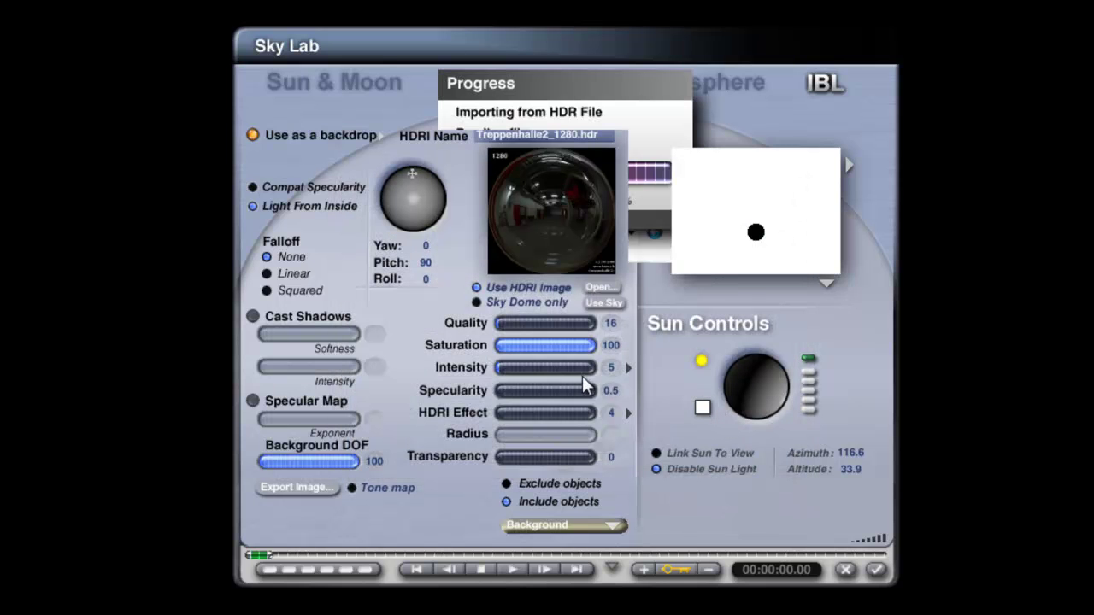
Step: Refresh the sky preview for the new image and check the True ambience optimization option of the HDRI Effect
left_click(829, 284)
left_click(856, 295)
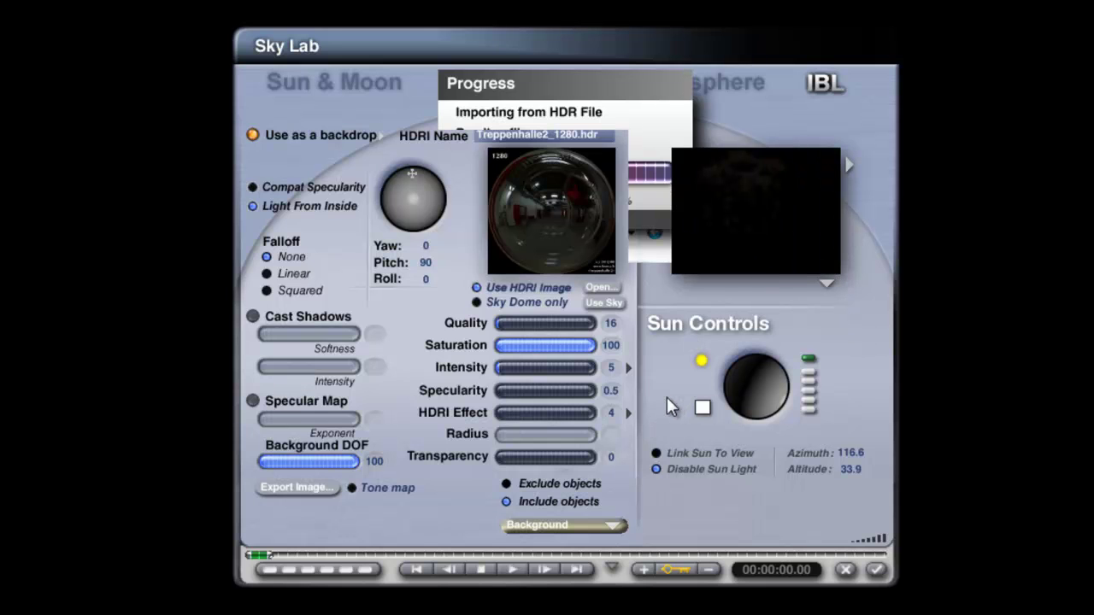
left_click(629, 413)
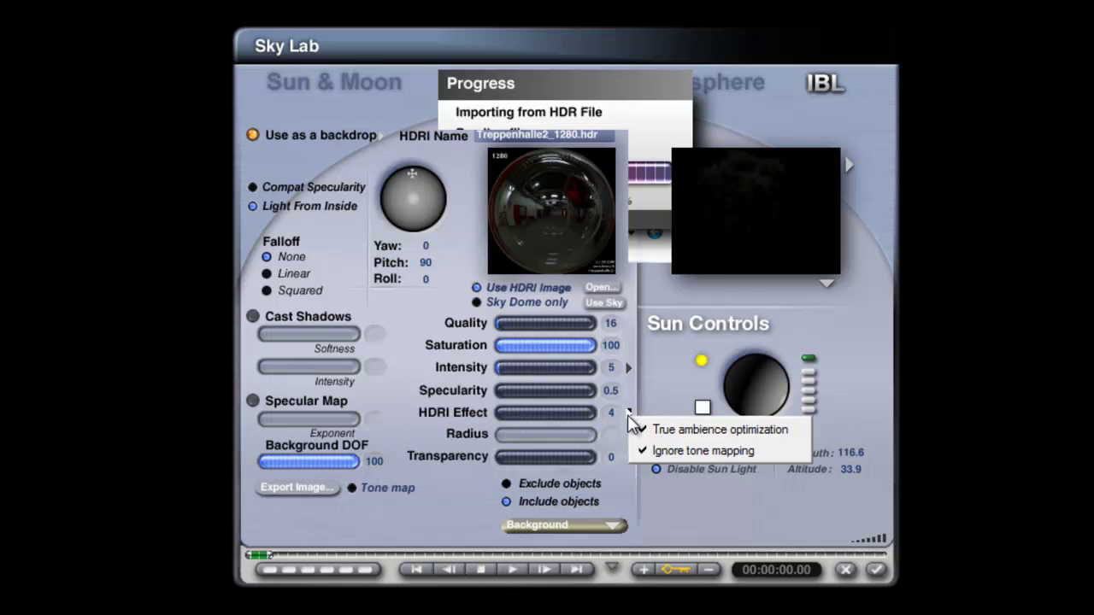
left_click(684, 431)
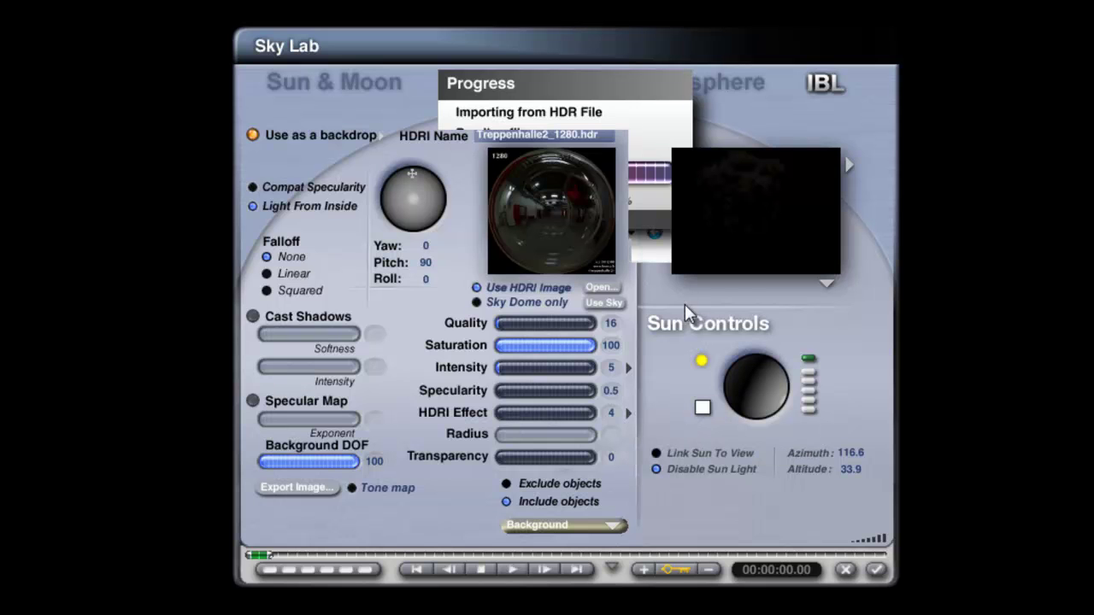
Step: Change the backdrop mode of the Treppenhalle2_1280.hdr image, raise its Intensity to 68 and accept the sky settings
left_click(543, 369)
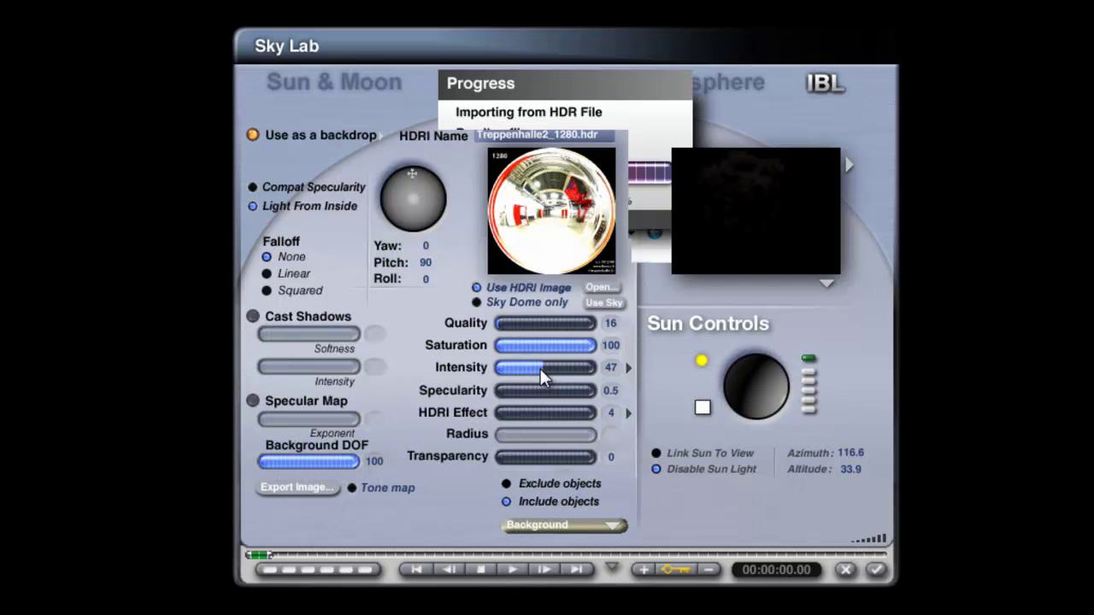
left_click(546, 366)
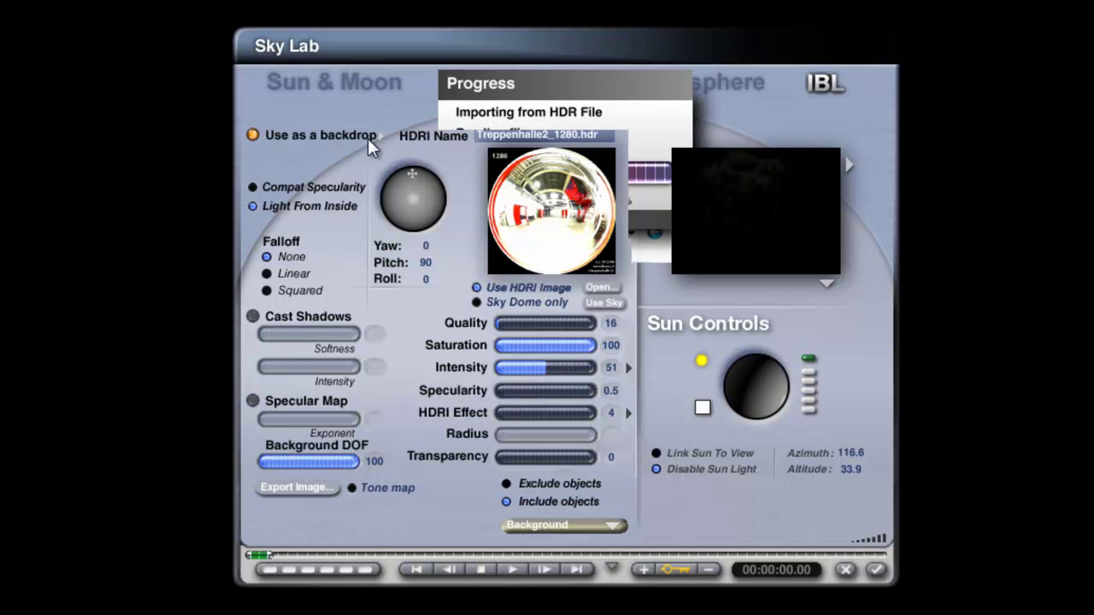
left_click(381, 136)
left_click(408, 190)
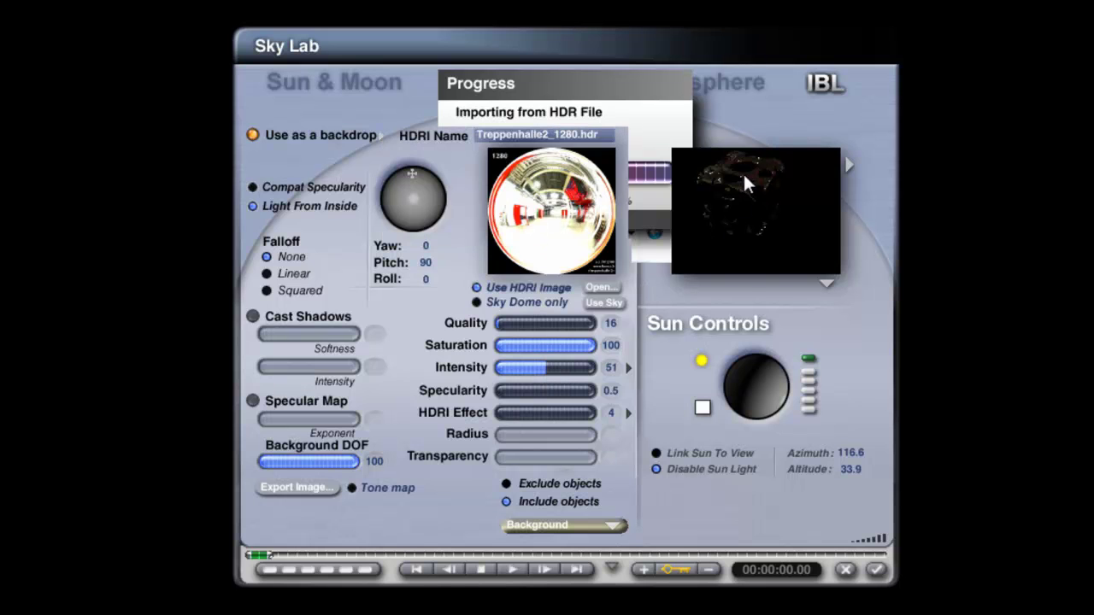
left_click(554, 366)
left_click(565, 368)
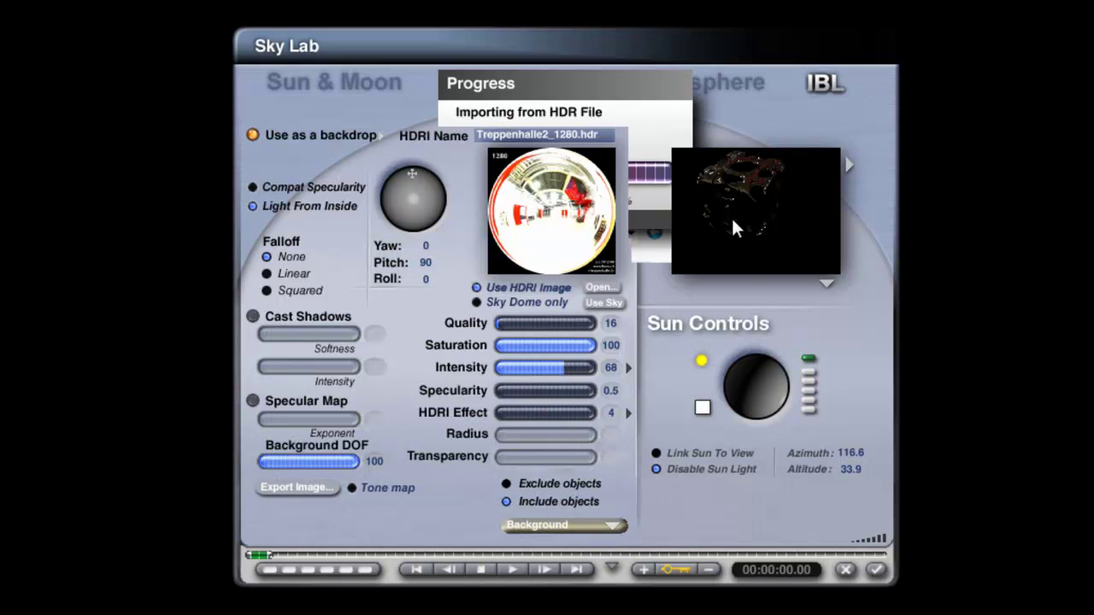
left_click(876, 570)
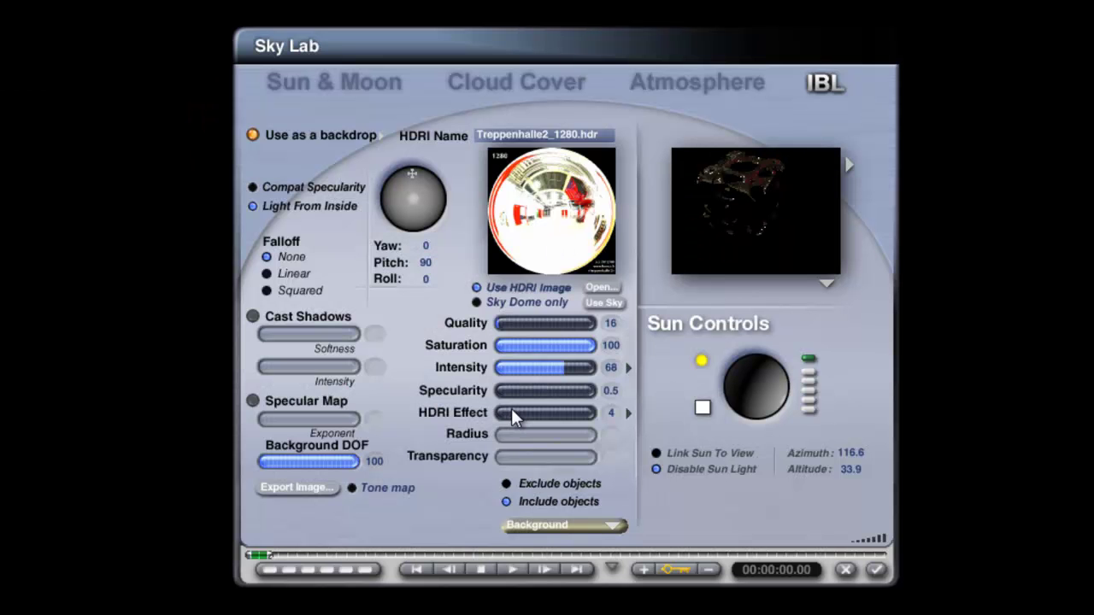
Step: Set the HDRI Effect to 999 for the Treppenhalle2_1280.hdr image and accept the sky settings
left_click_drag(510, 412, 617, 411)
left_click(881, 573)
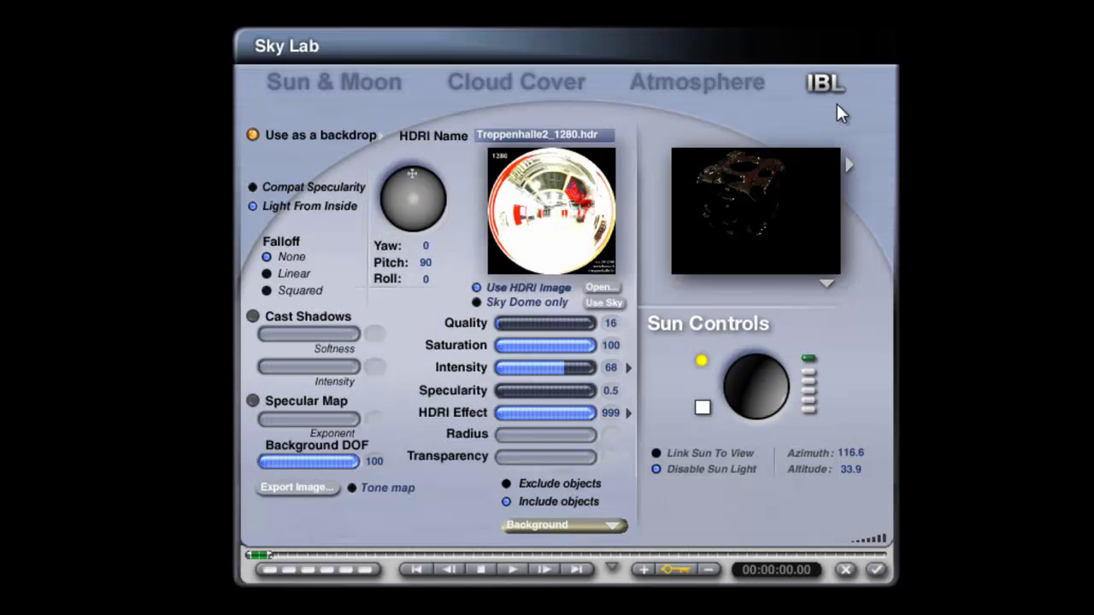
Step: Turn on Apply to light source for the HDRI Intensity and set the HDRI Specularity to 0
left_click(629, 368)
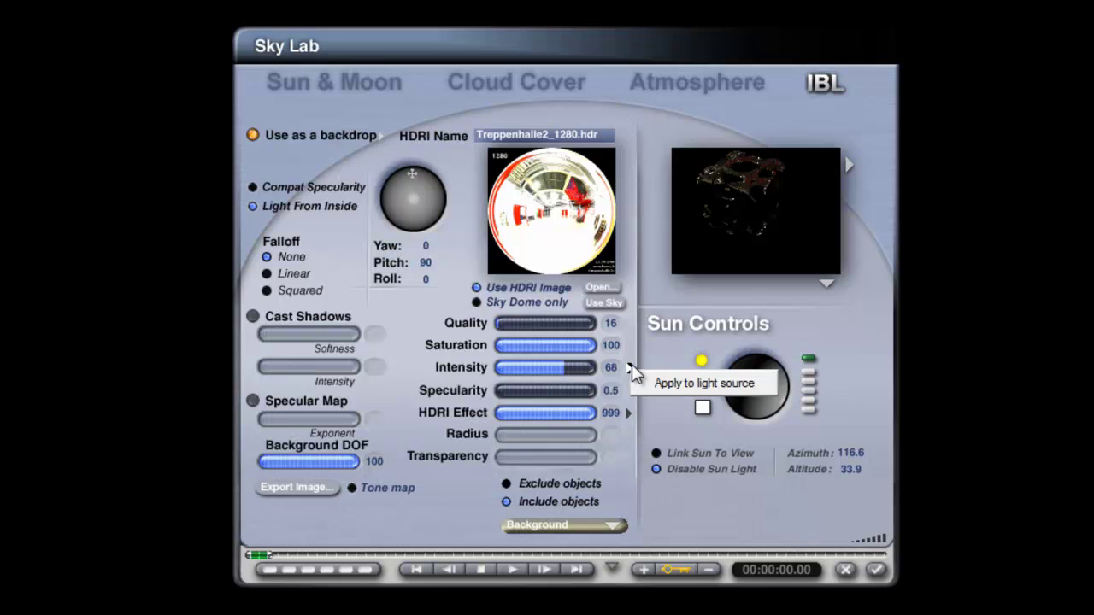
left_click(665, 386)
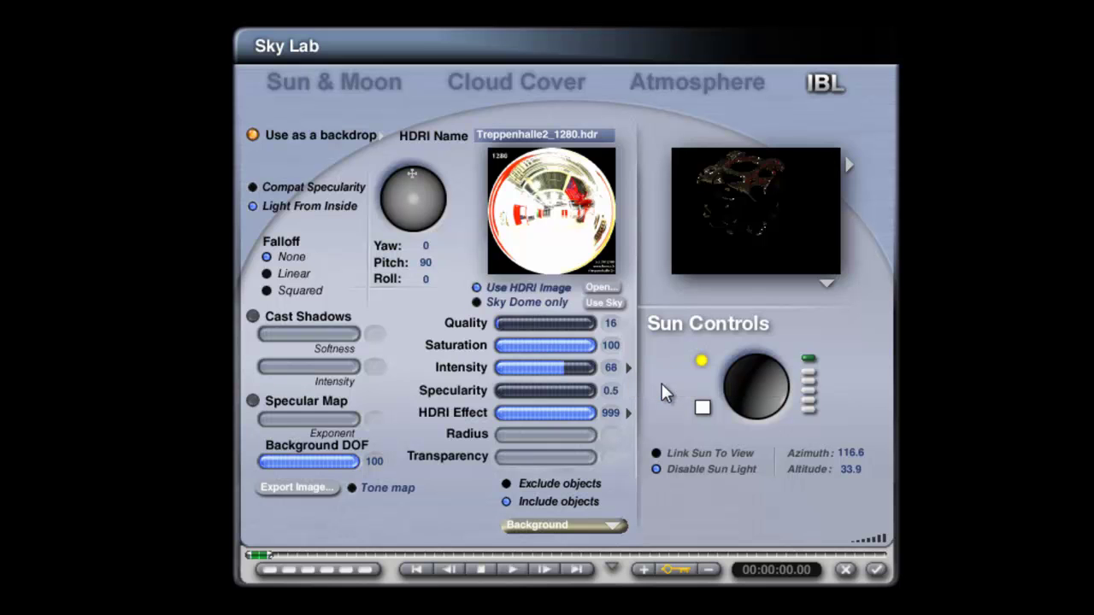
left_click(610, 392)
type("0")
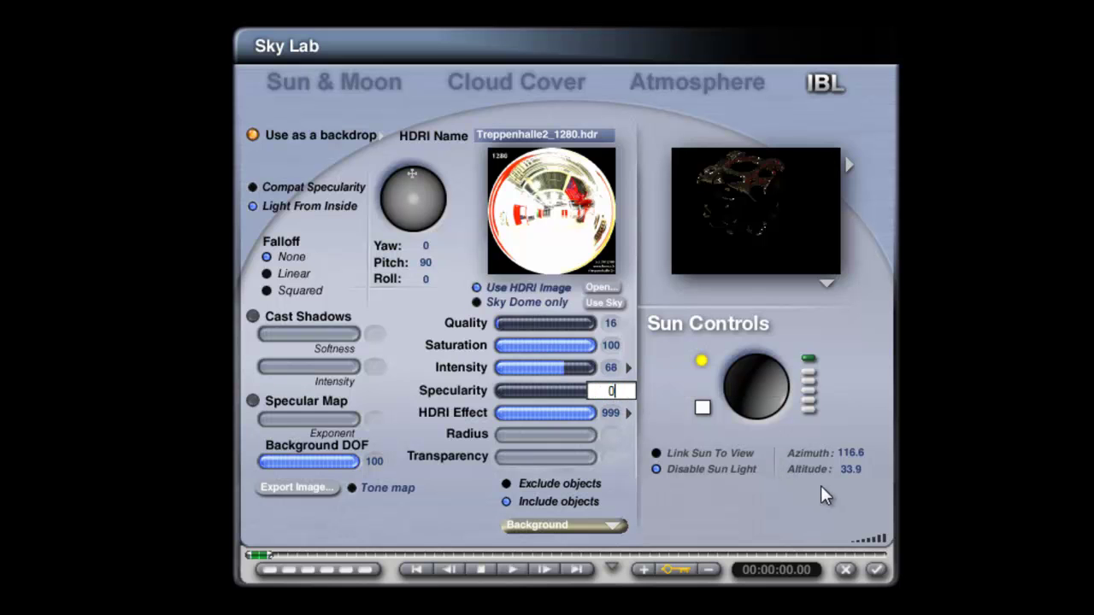
key("Return")
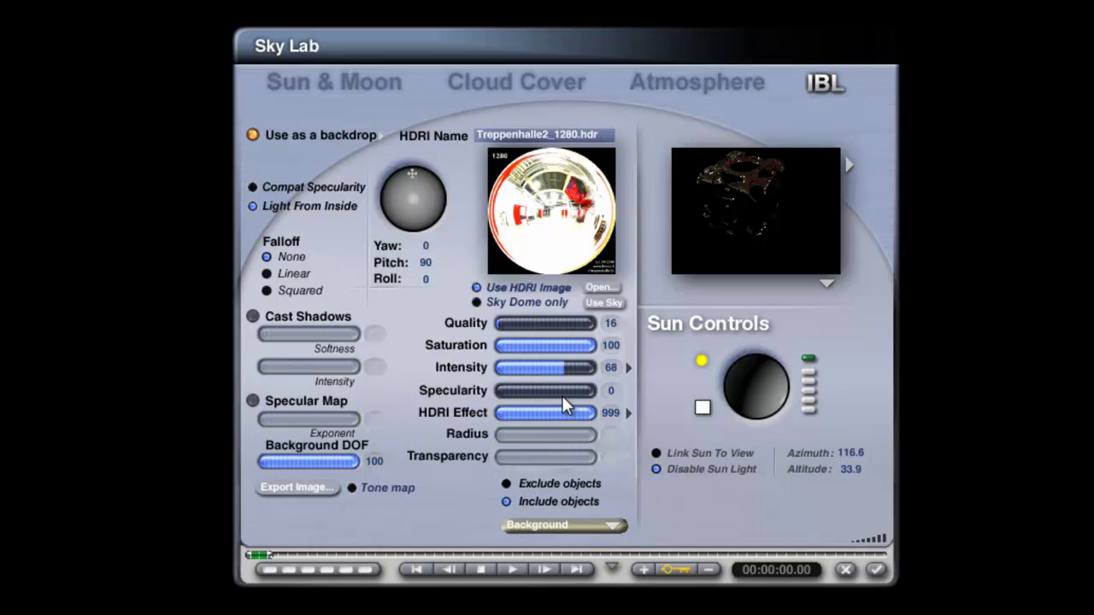
Step: Toggle the Apply to light source option of the HDRI Intensity once more and accept the sky settings
left_click(629, 368)
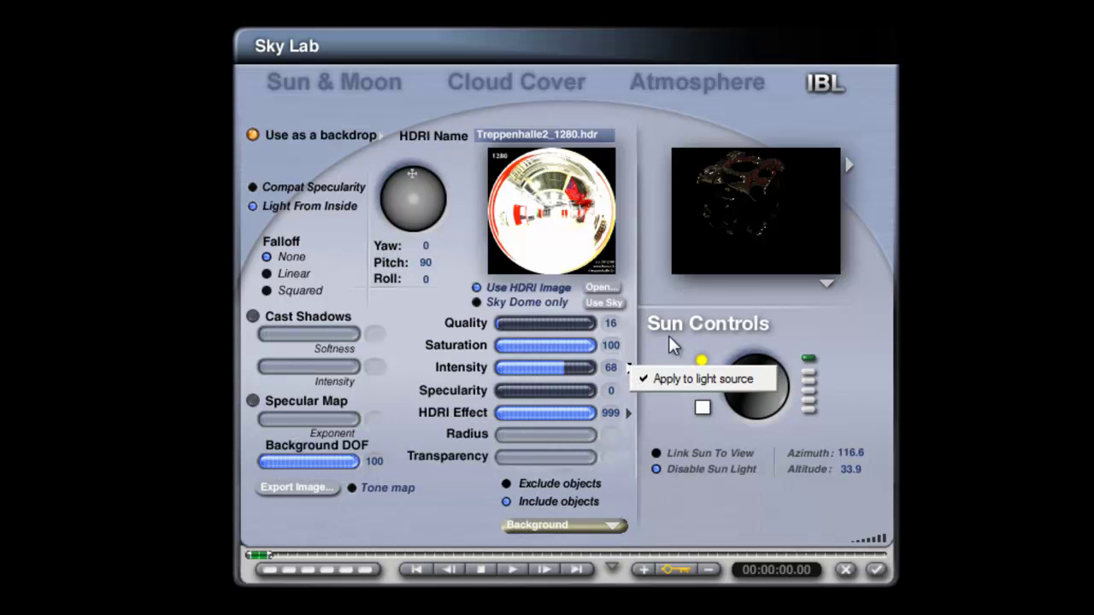
left_click(691, 382)
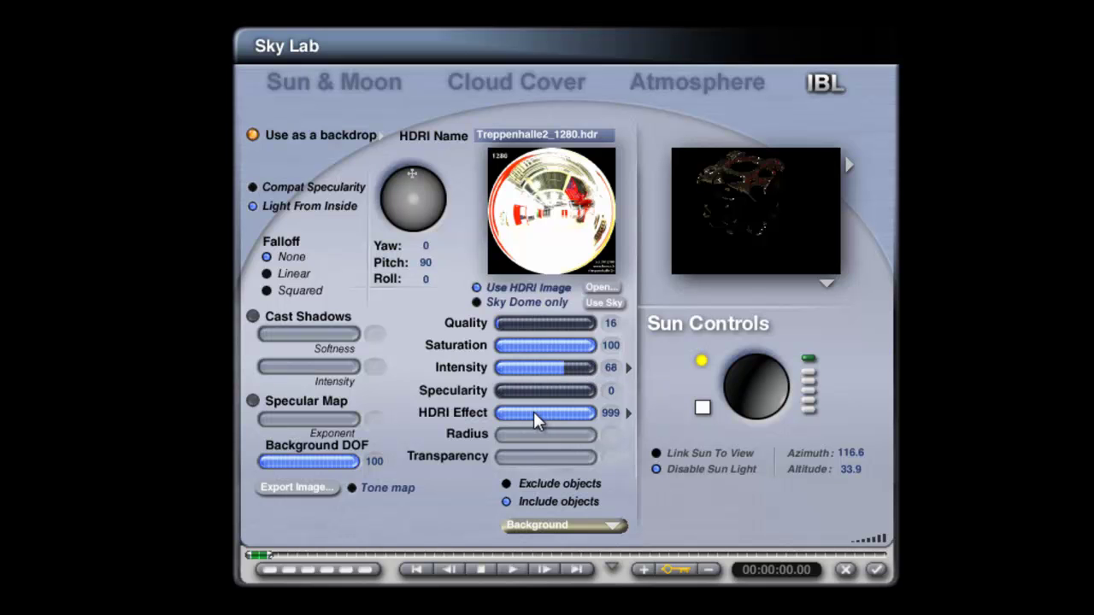
left_click(875, 569)
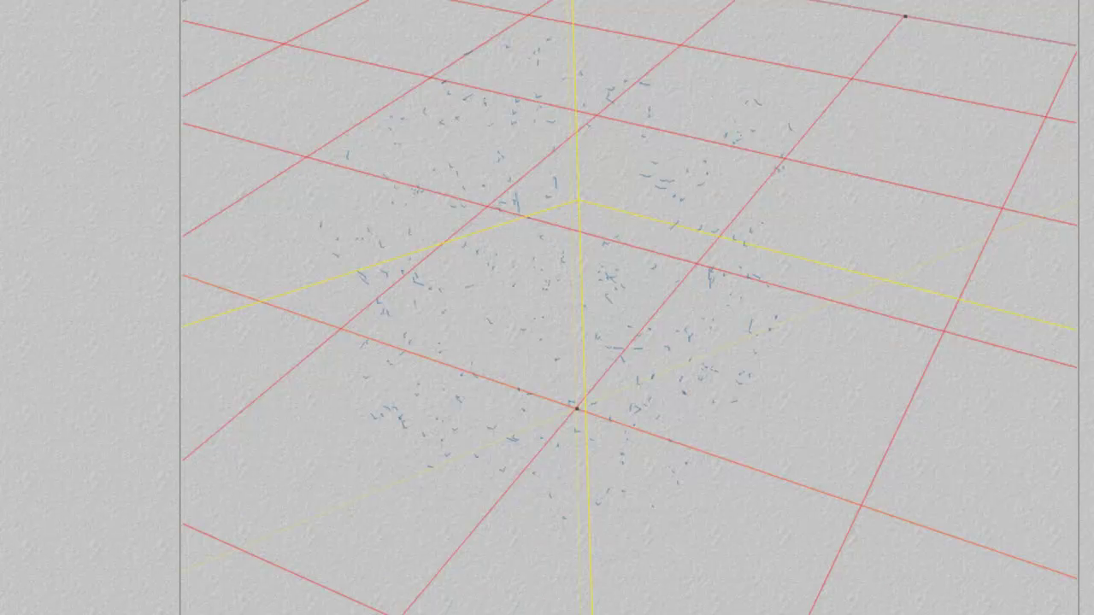
Step: Set the HDRI Effect to 10 for the Treppenhalle2_1280.hdr image and accept the sky settings
left_click(98, 290)
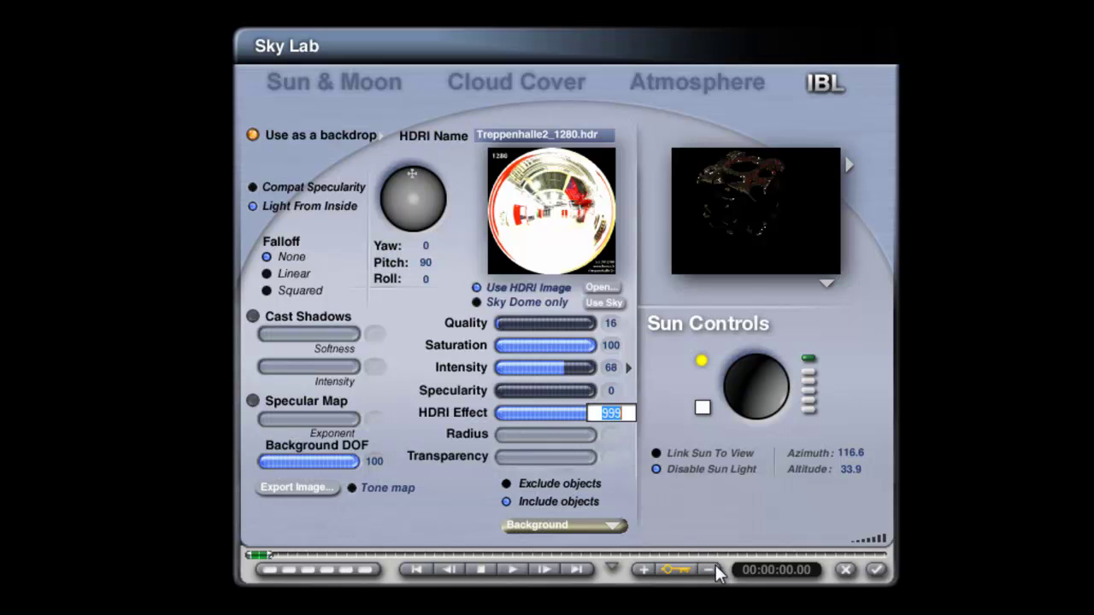
type("10")
key("Return")
left_click(876, 570)
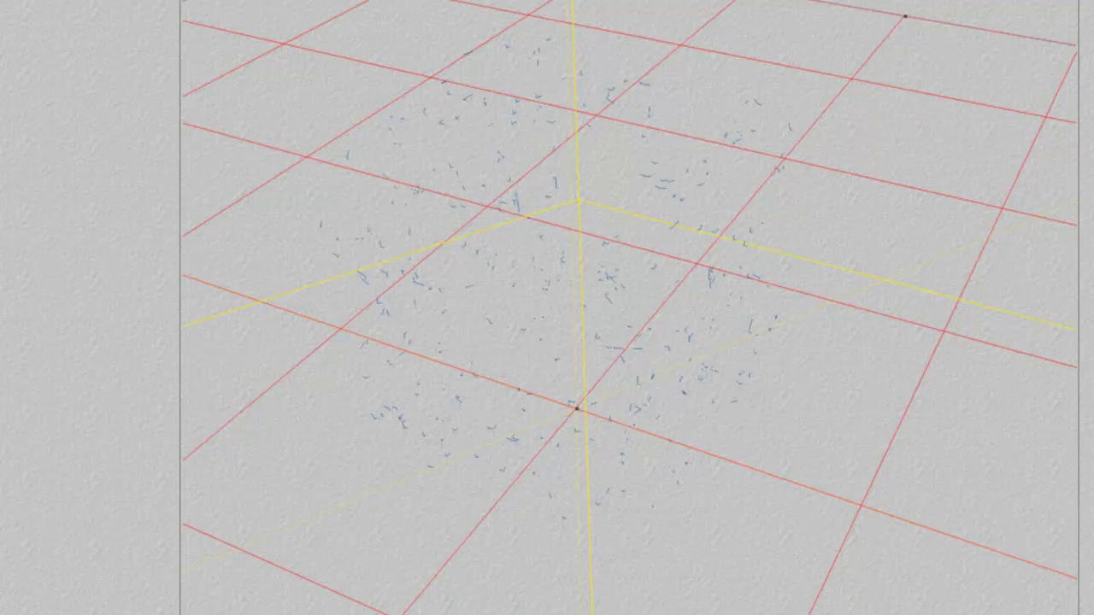
Step: Set the HDRI Effect to 20, accept the sky settings and mark an area on the rendered cube
left_click(106, 410)
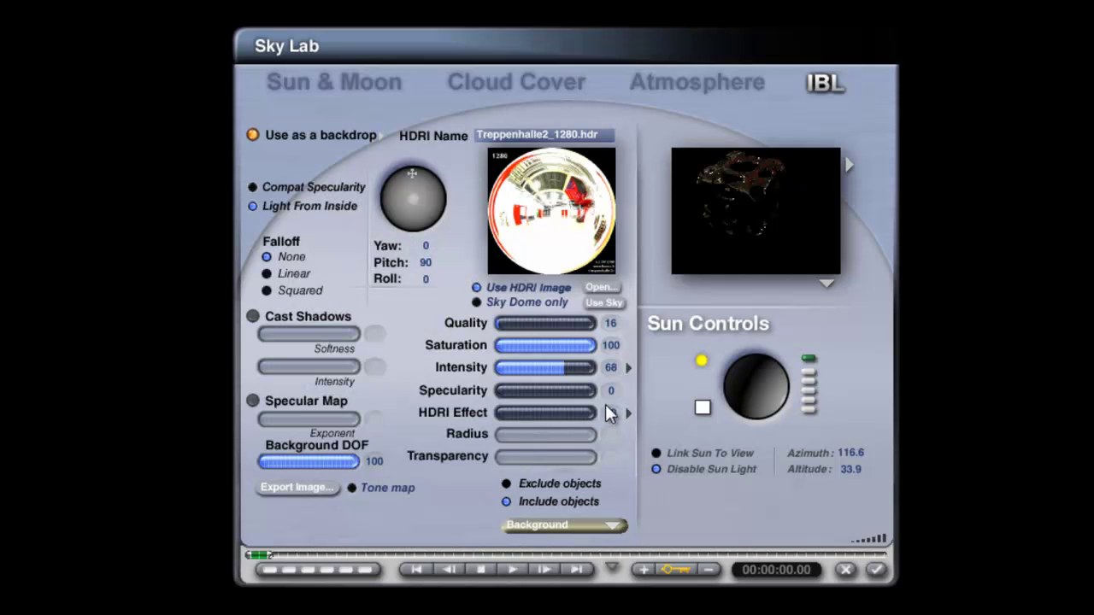
type("2")
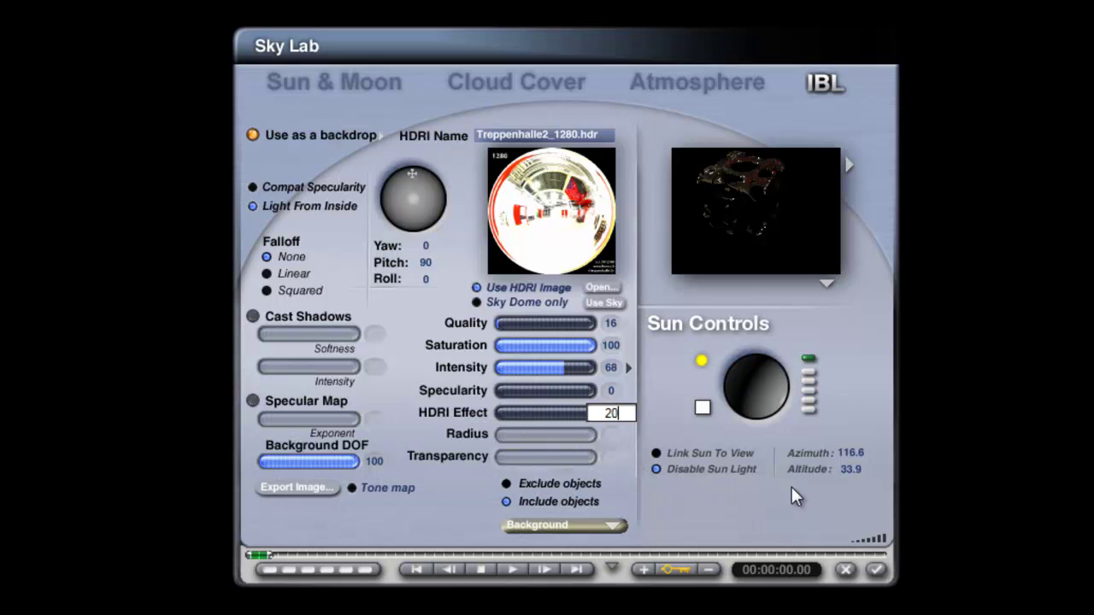
type("0")
key("Return")
left_click(875, 570)
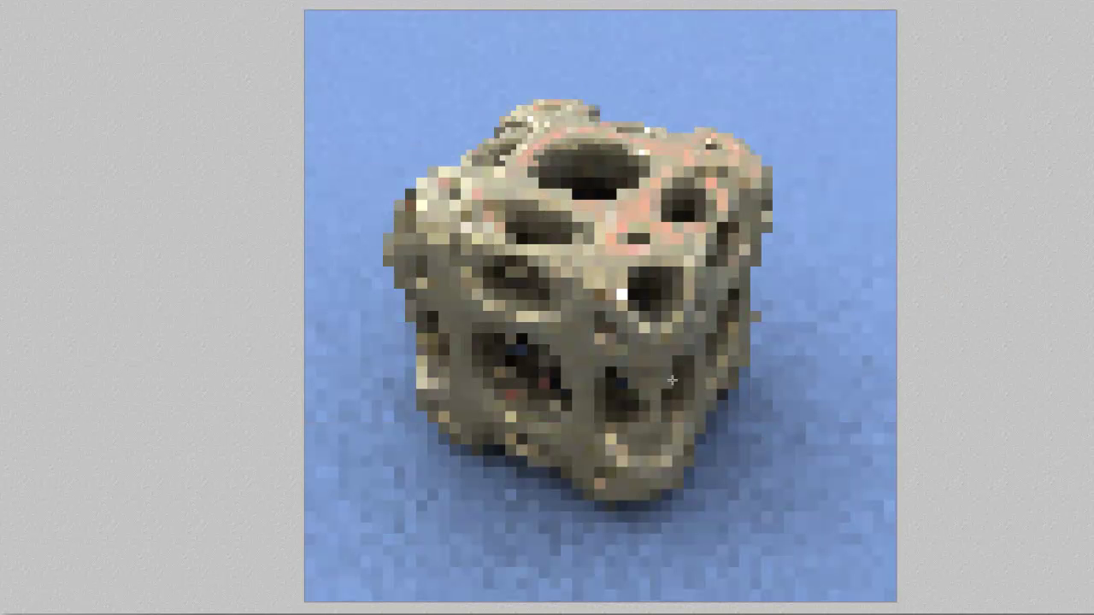
left_click_drag(611, 295, 694, 390)
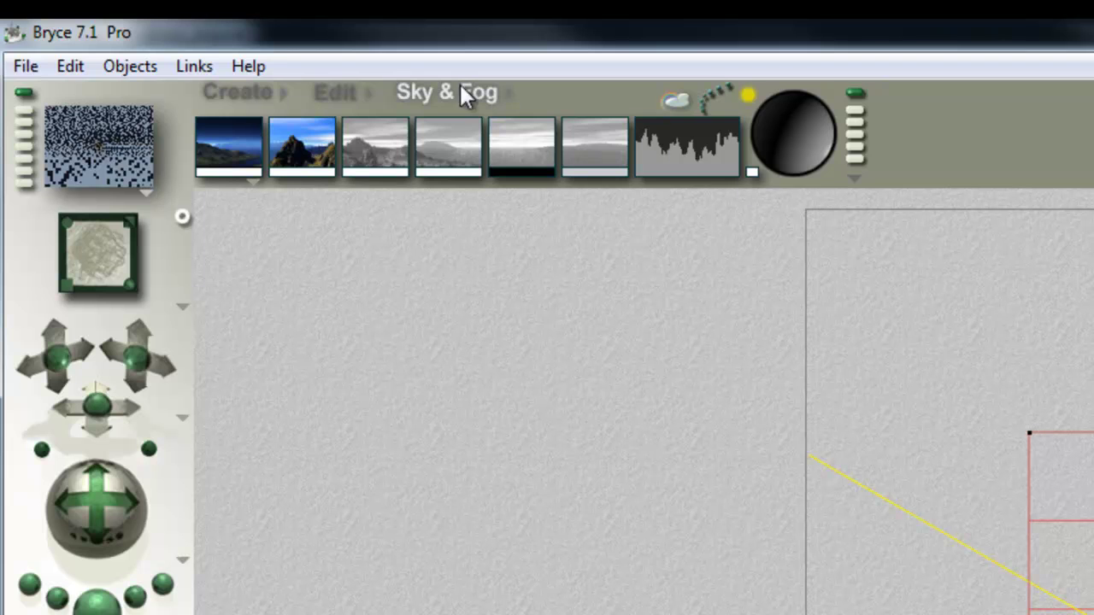
Step: Select the ground cylinder, move it away from the camera in the top view and check it through the camera
left_click(325, 93)
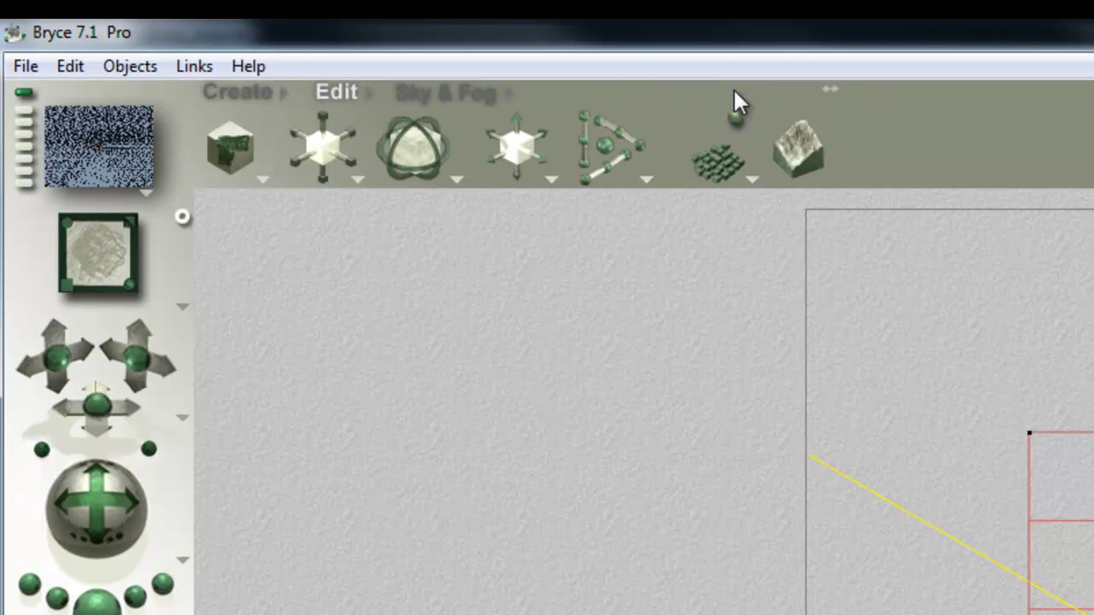
mouse_move(741, 86)
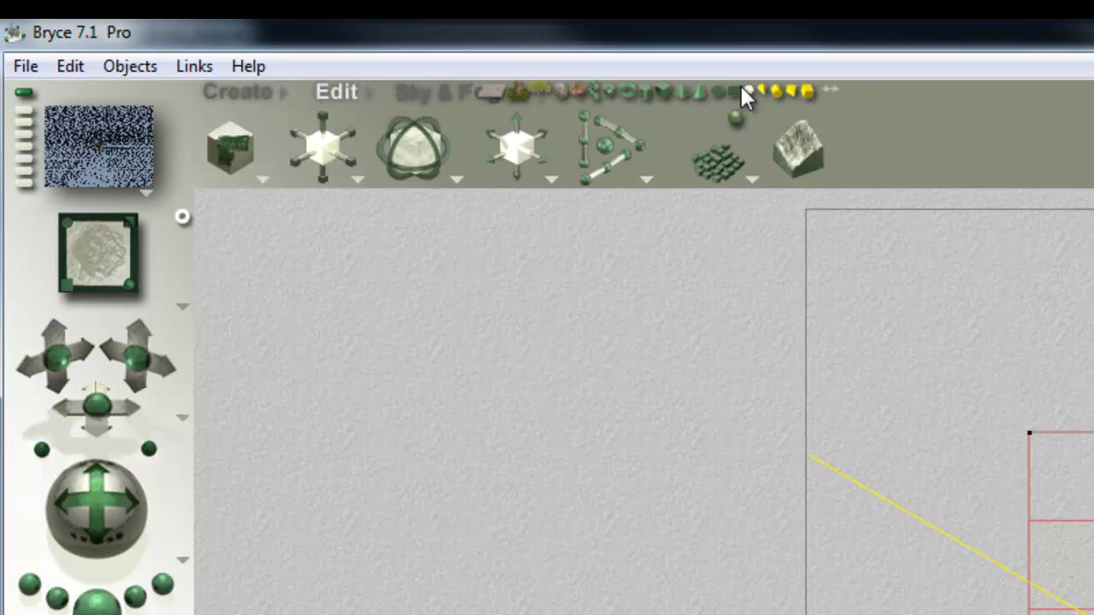
left_click(644, 90)
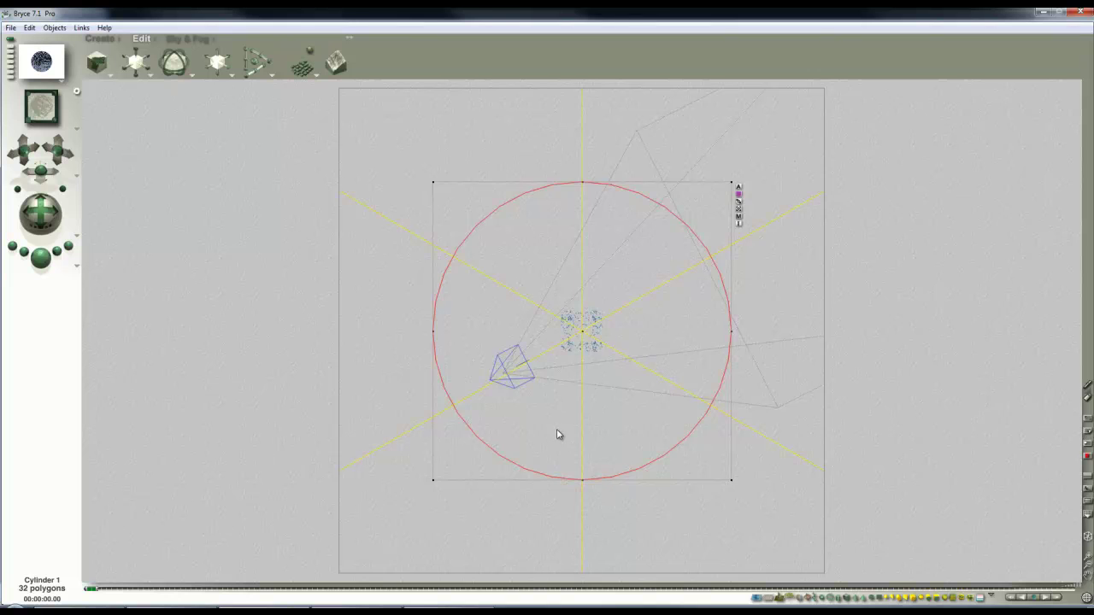
left_click_drag(542, 442, 599, 401)
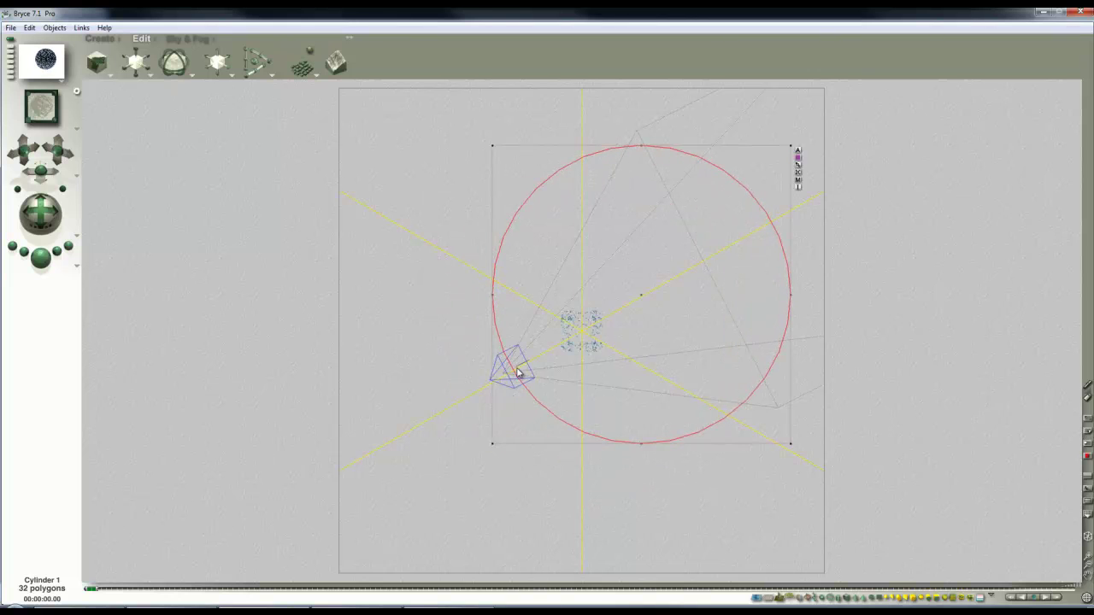
key("3")
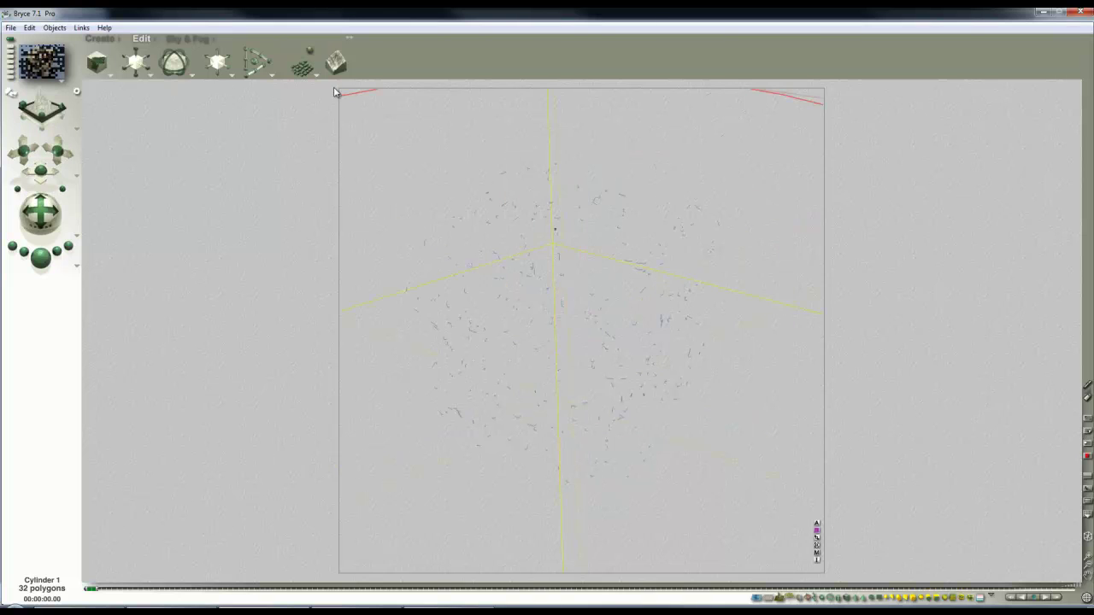
key("3")
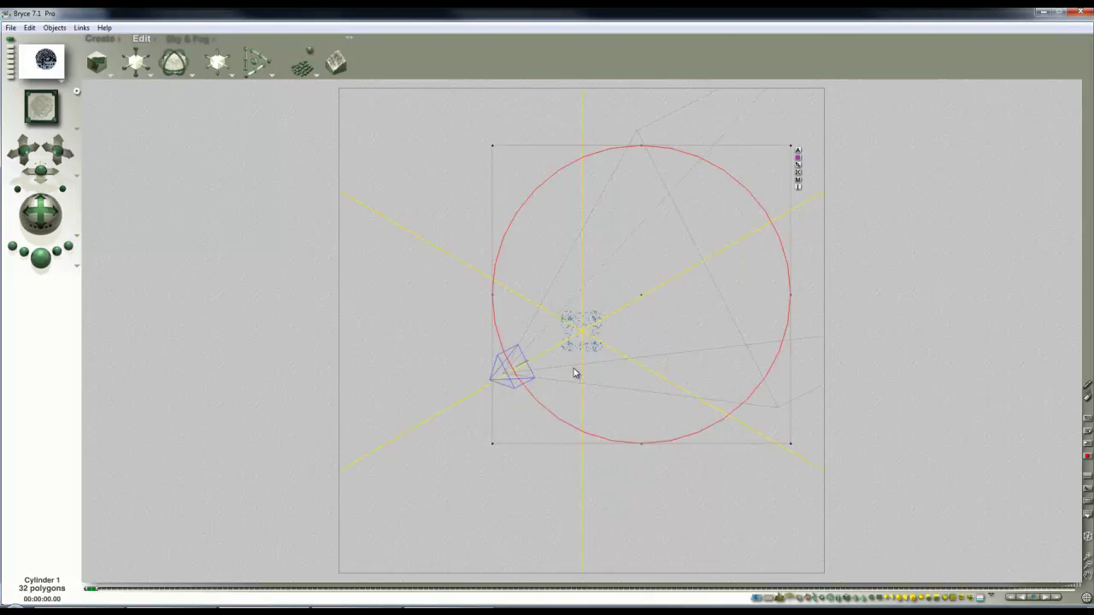
Step: Shift the ground cylinder farther from the camera until its edge leaves the camera view and render the scene
key("1")
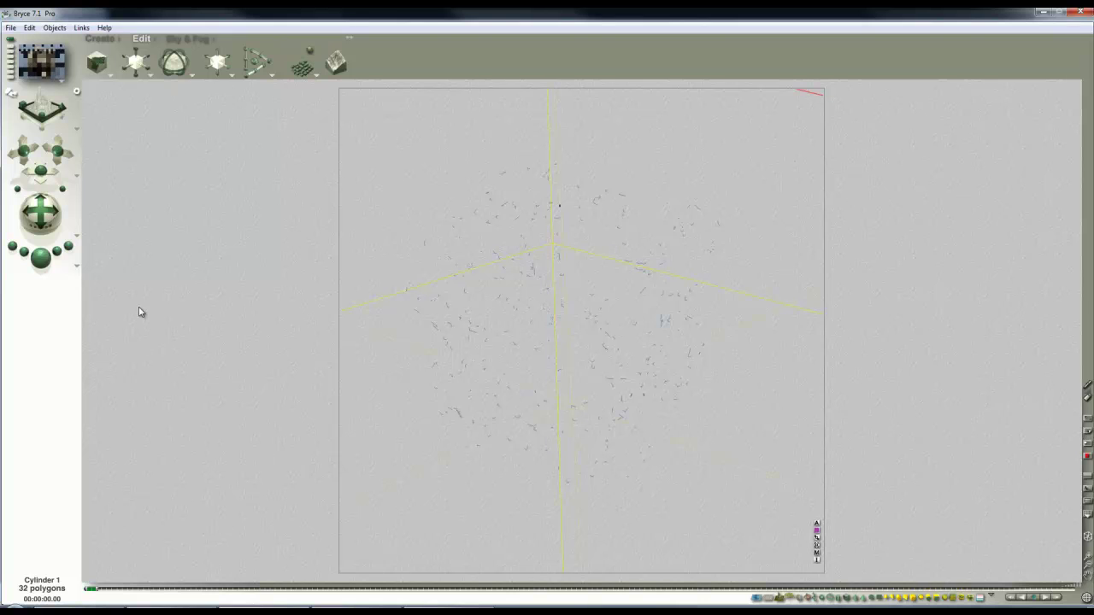
key("3")
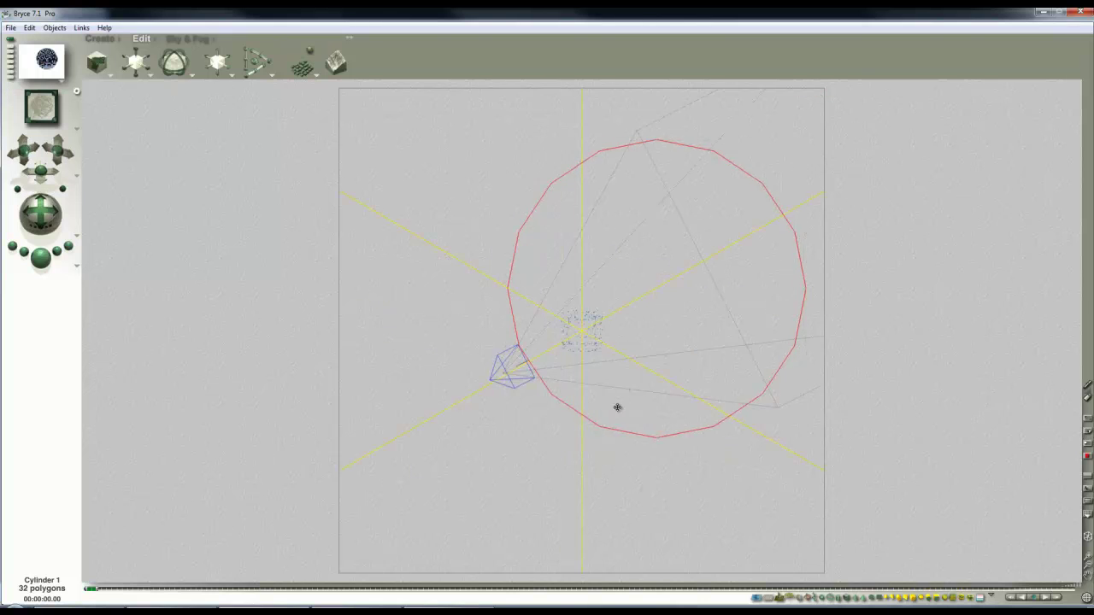
key("1")
key("3")
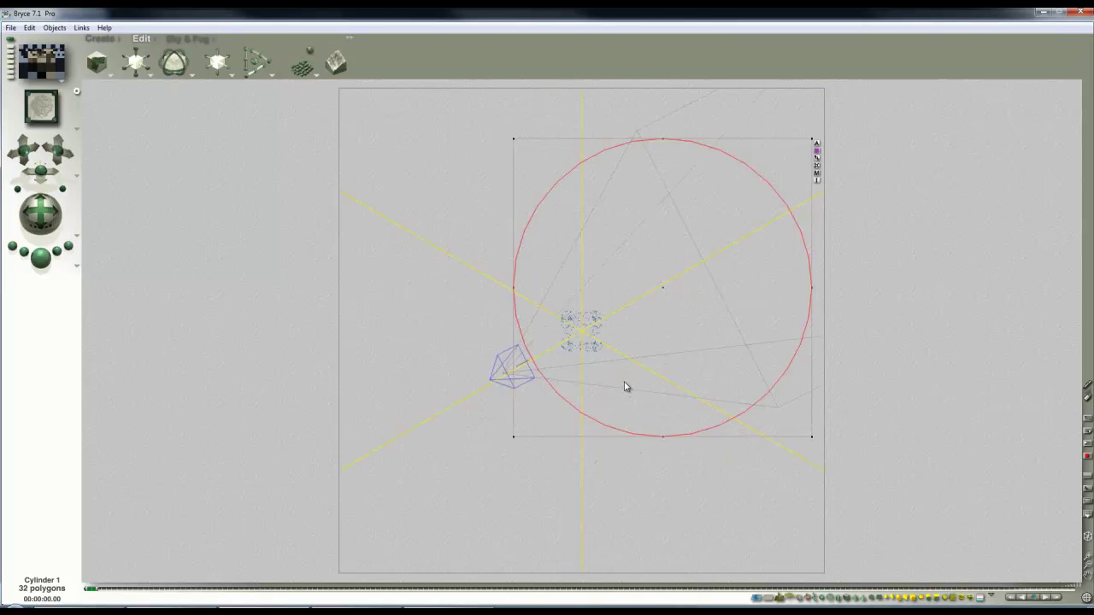
key("1")
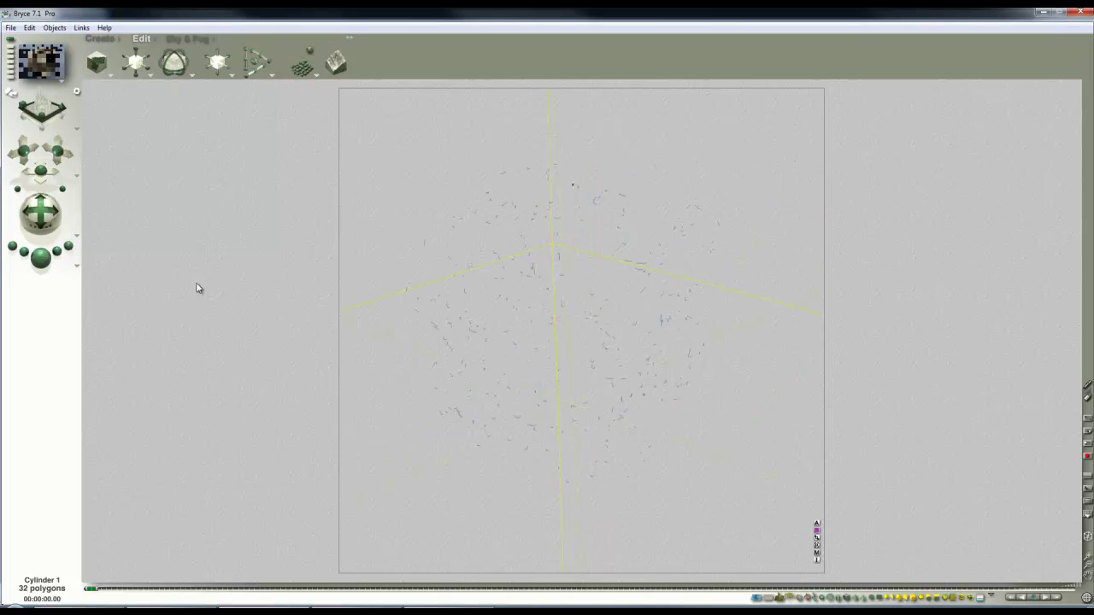
left_click(43, 261)
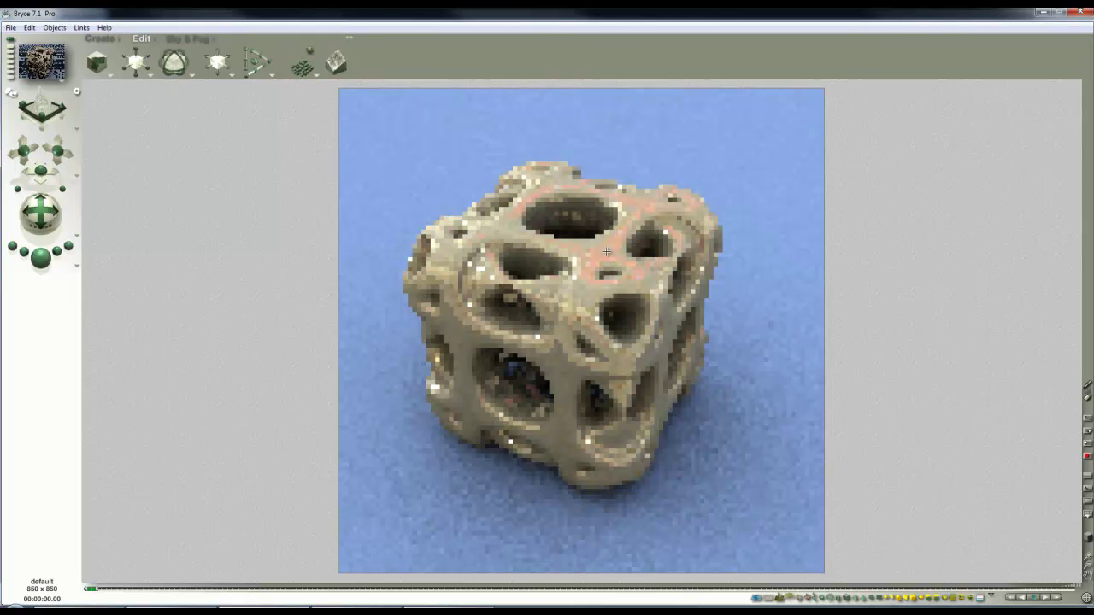
Step: Examine the cube's Bronze_scratch_w material settings and select the larger object enclosing the cube
left_click(634, 302)
left_click_drag(648, 279, 654, 284)
key("ctrl+m")
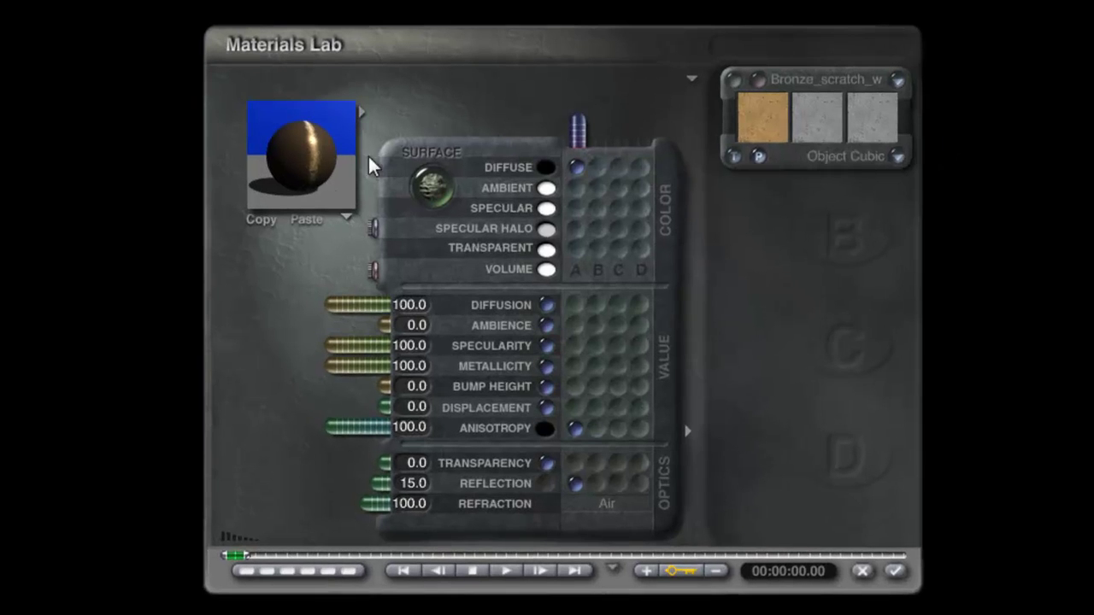
left_click(895, 571)
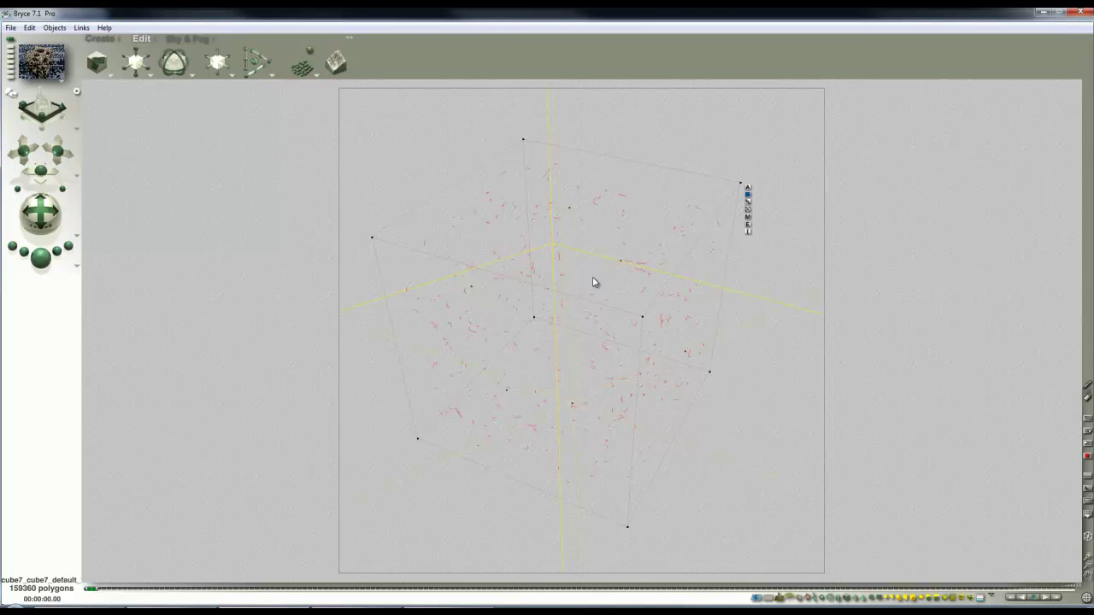
right_click(646, 141)
left_click(675, 167)
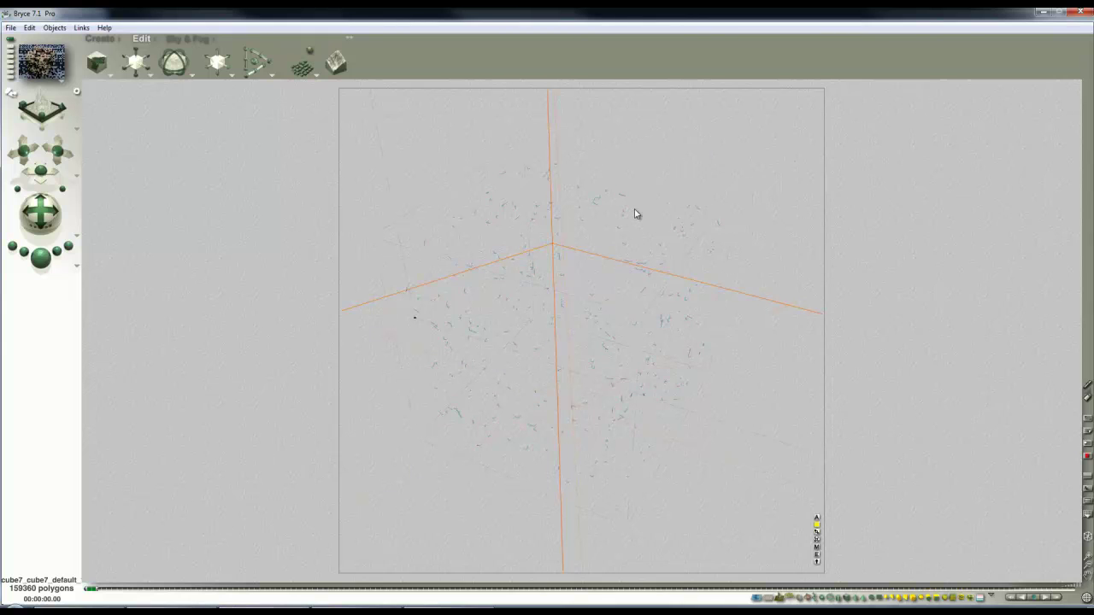
Step: Enable the sun light, set its Diffuse intensity to 0 and accept the sky settings
left_click(196, 40)
left_click(287, 44)
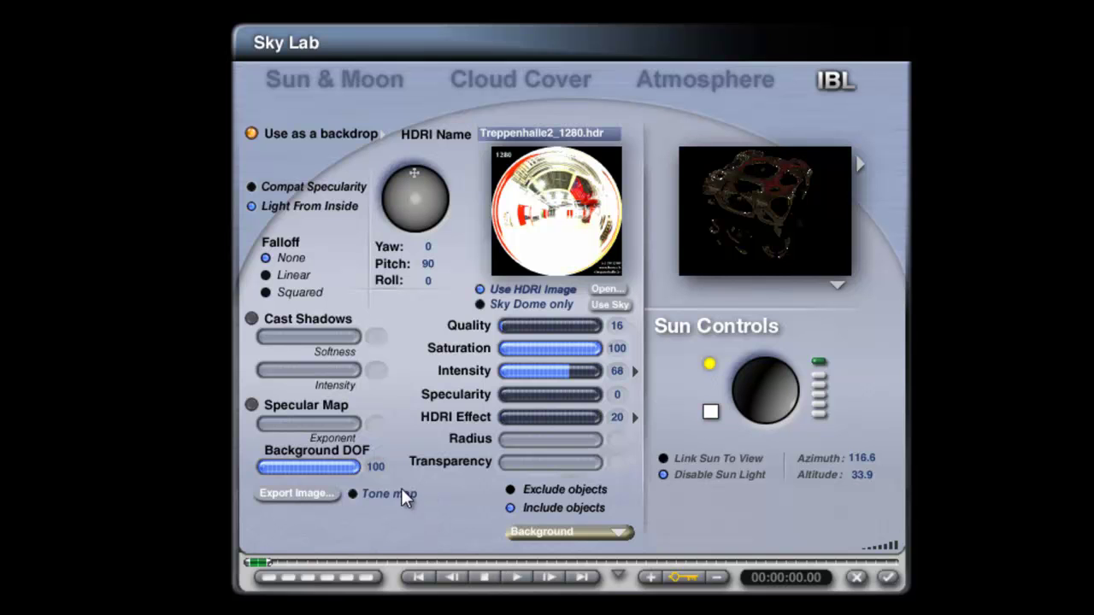
left_click(665, 475)
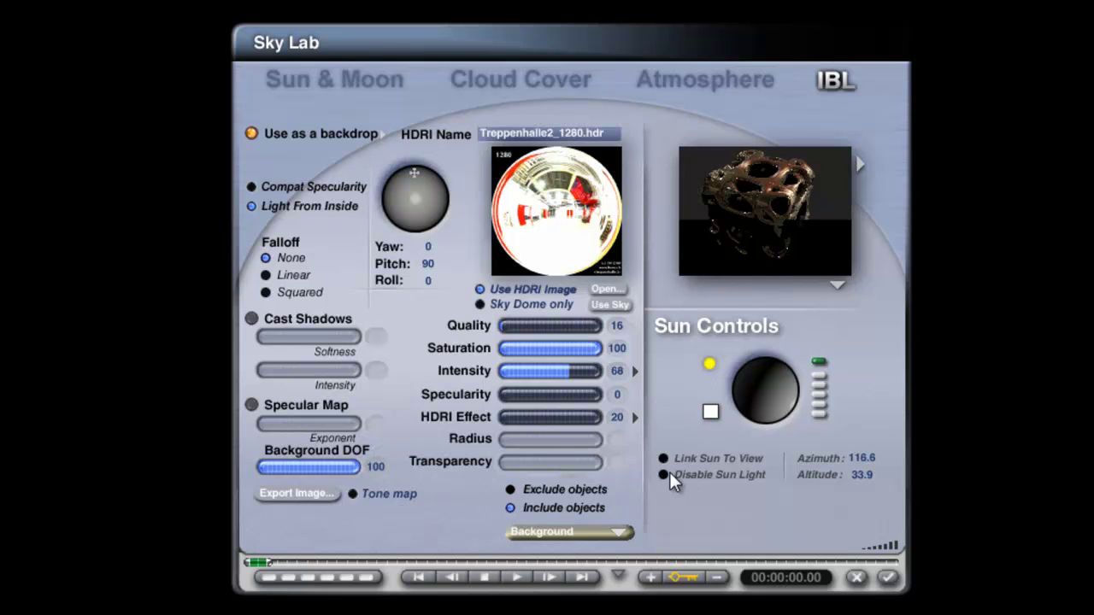
left_click(373, 80)
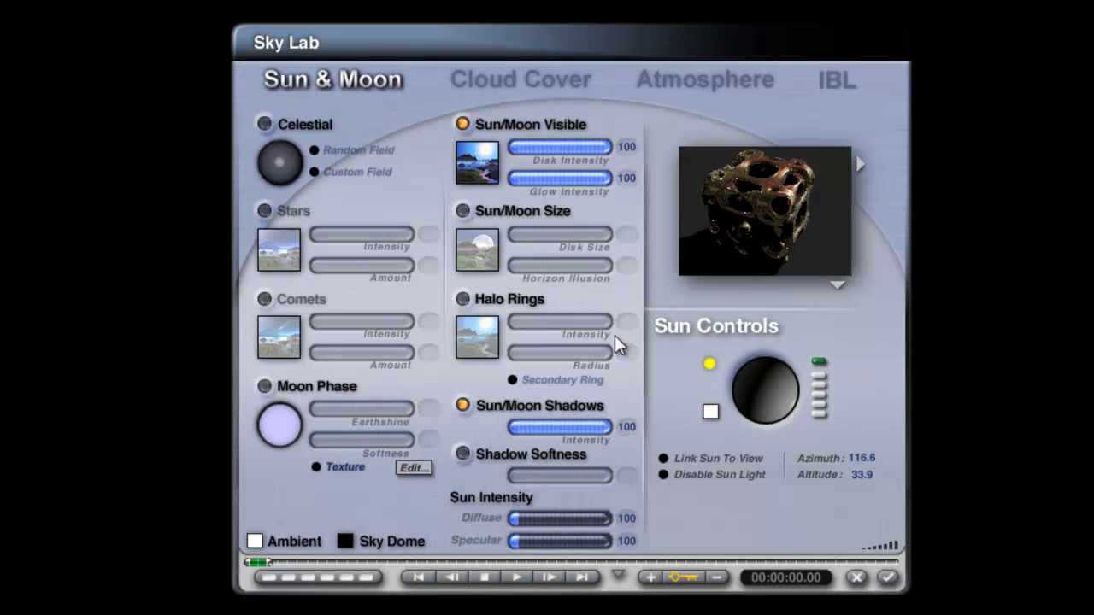
left_click(628, 519)
type("0")
key("Return")
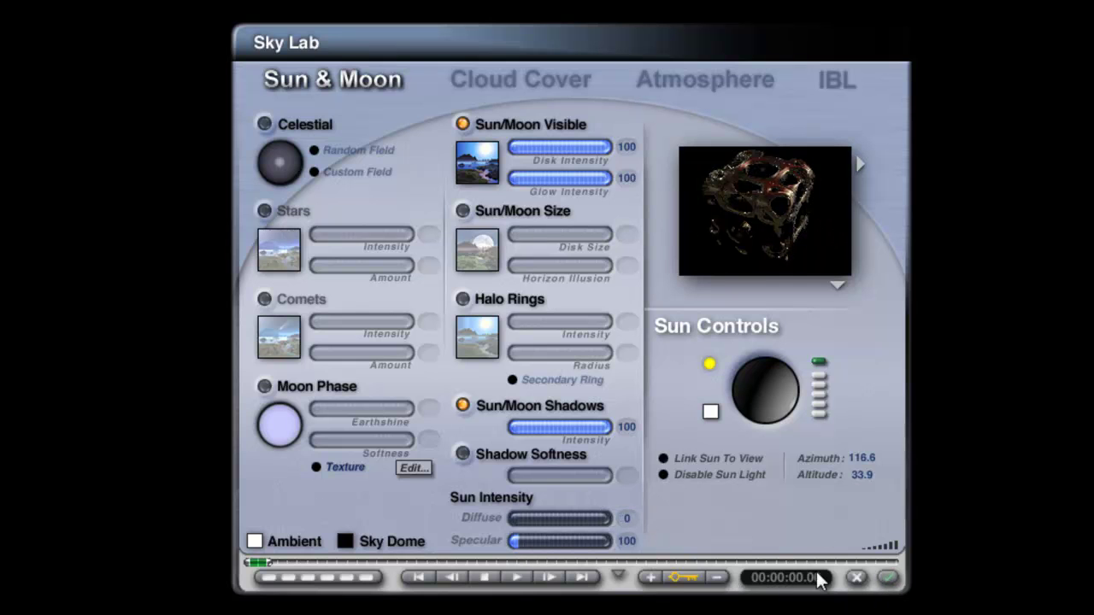
left_click(889, 579)
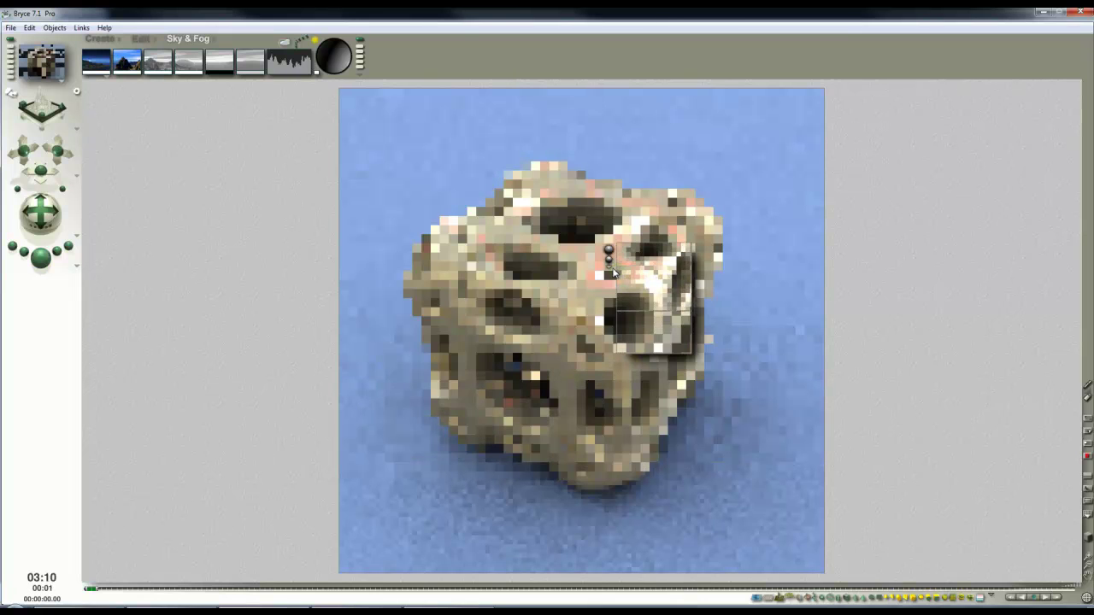
Step: Set the image-based lighting HDRI Effect to 15 and accept the sky settings
left_click(288, 44)
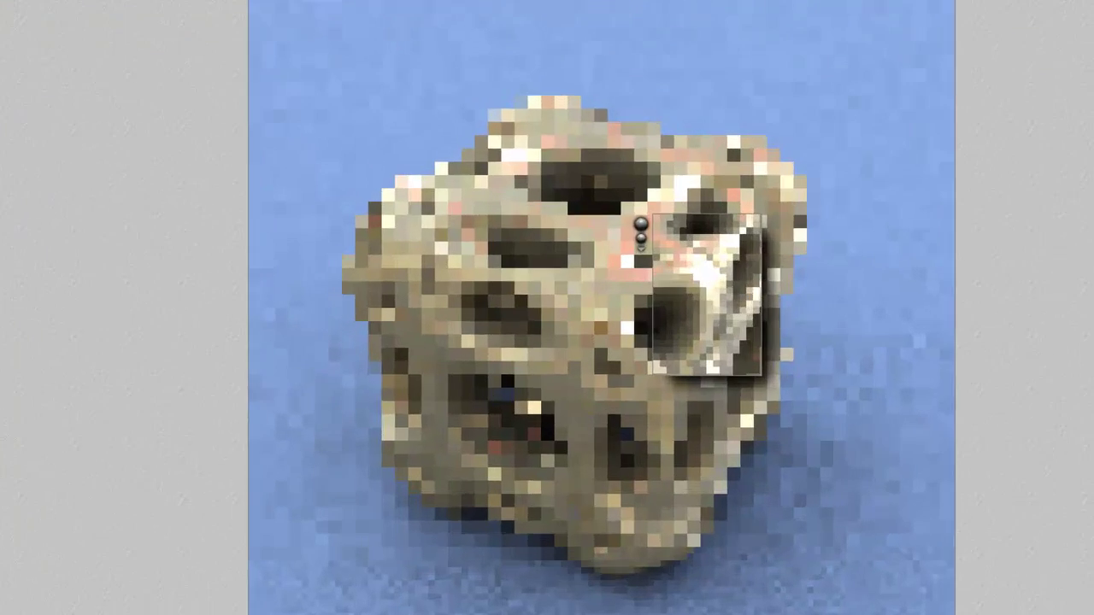
left_click(821, 85)
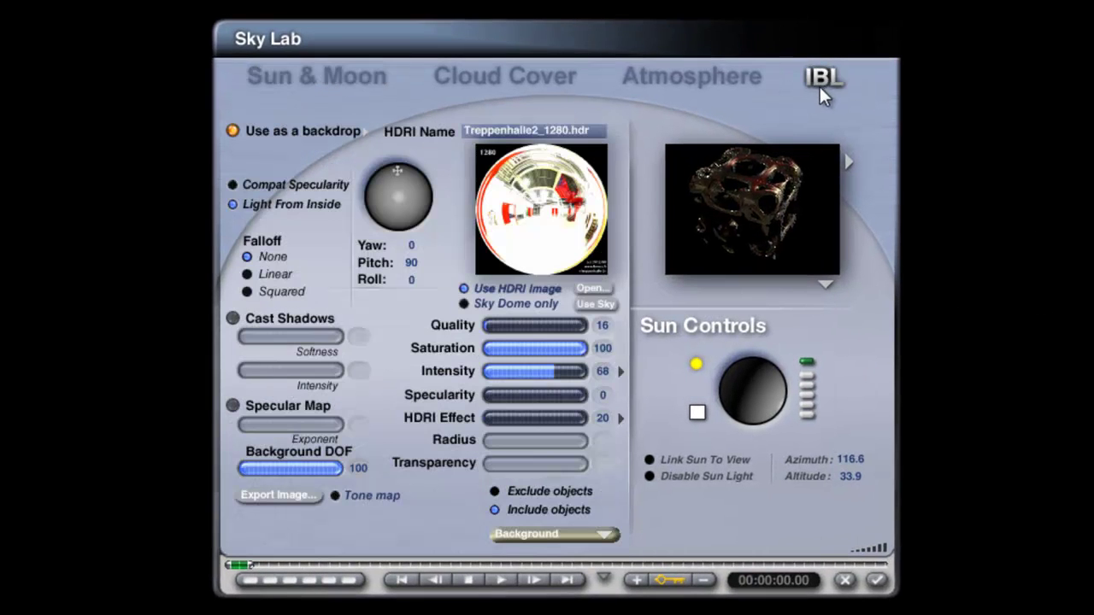
type("15")
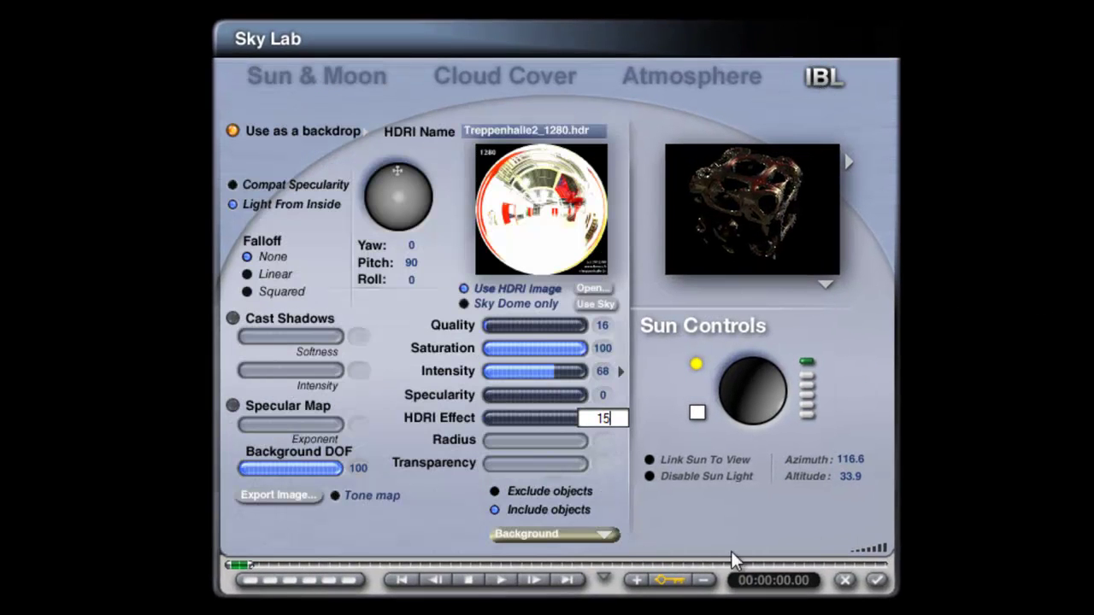
key("Return")
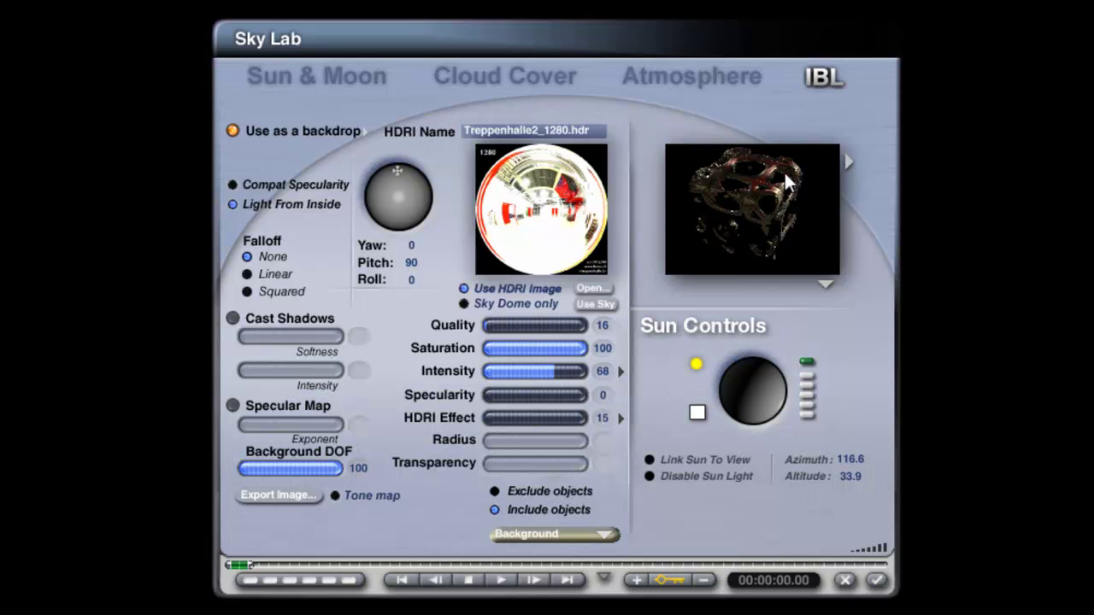
left_click(876, 580)
Step: Lower the HDRI Effect to 10 and accept the sky settings
type("10")
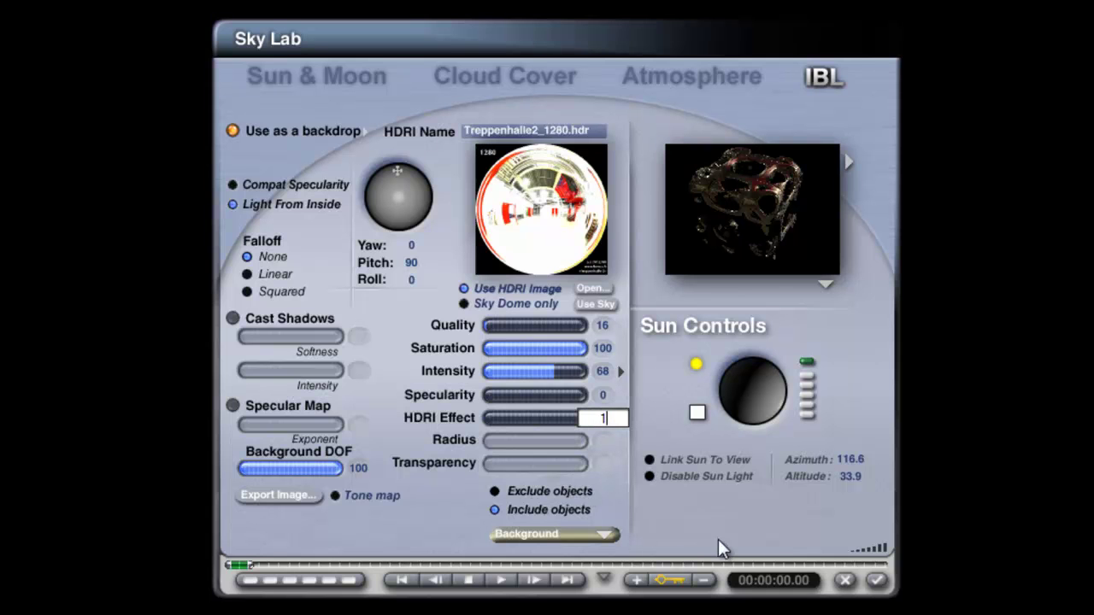
key("Return")
left_click(884, 585)
Step: Select the cube, set the Reflection of its Bronze_scratch_w material to 20 and accept the material
left_click(677, 453, "ctrl")
left_click(721, 465)
left_click(938, 135)
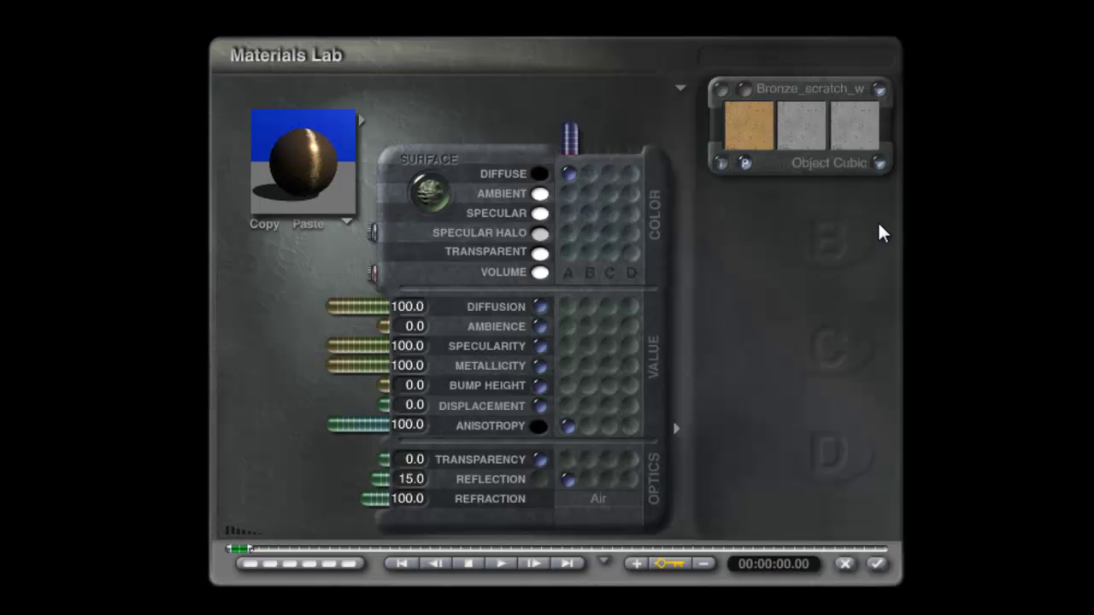
left_click(410, 483)
type("20")
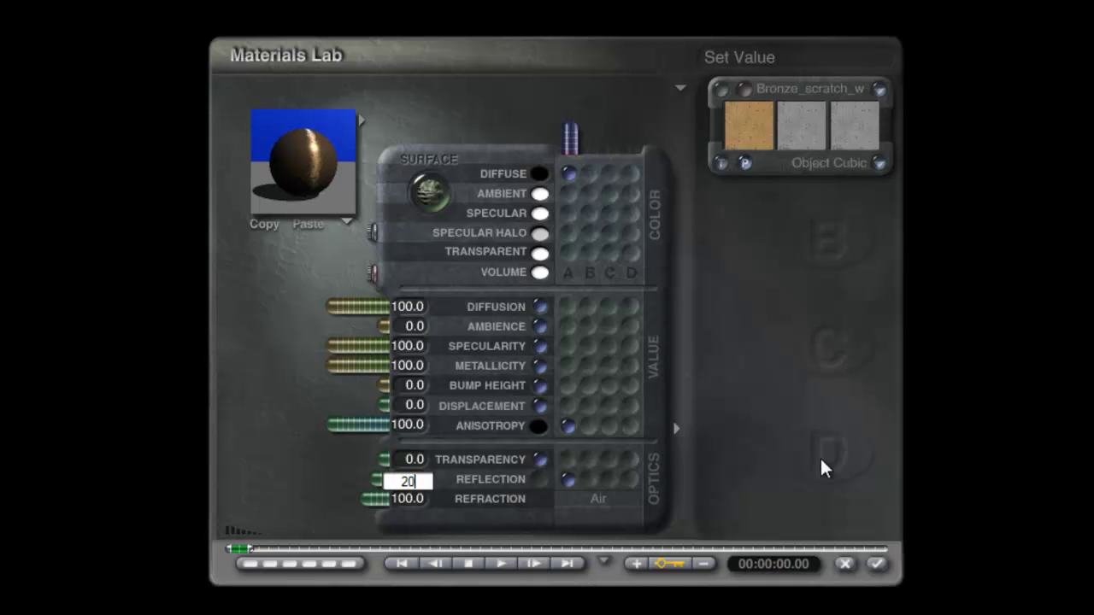
key("Return")
left_click(877, 566)
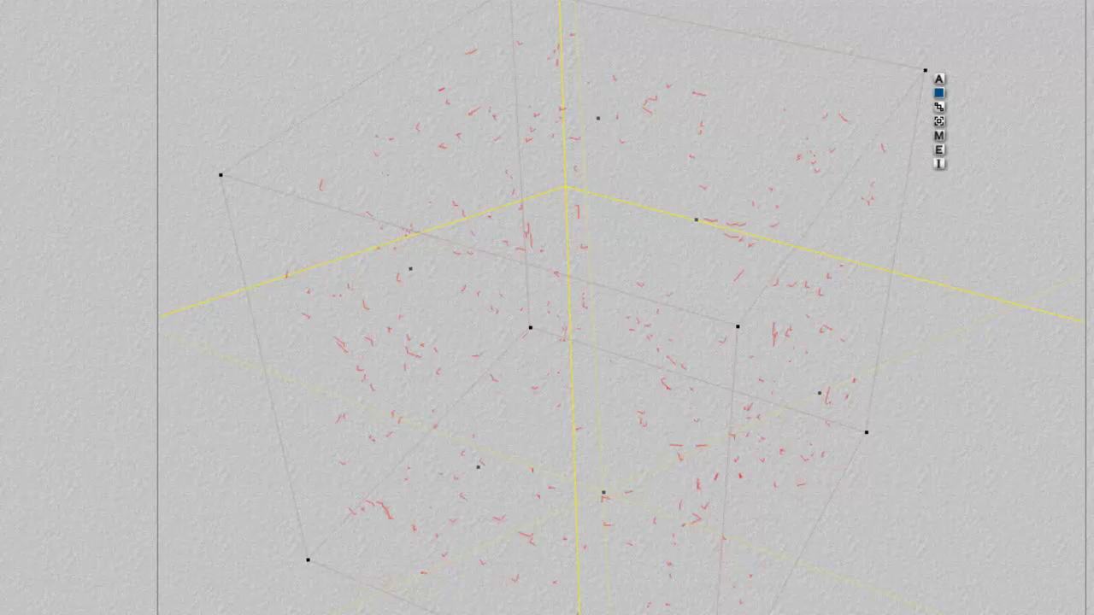
Step: Render the scene to check the sky brightness and the highlights on the cube
left_click(21, 398)
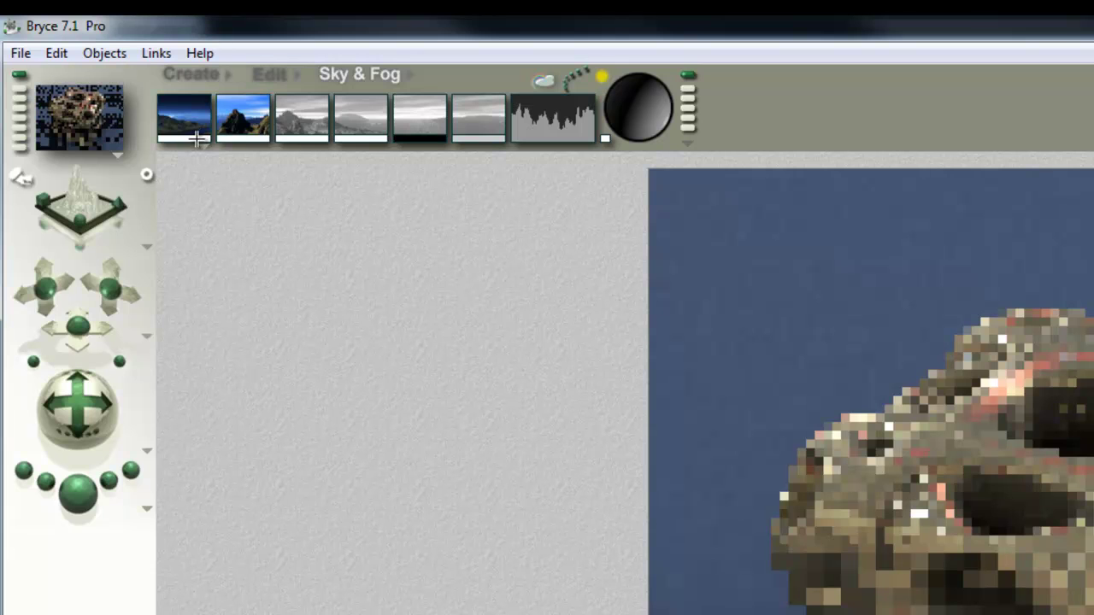
left_click_drag(196, 139, 416, 130)
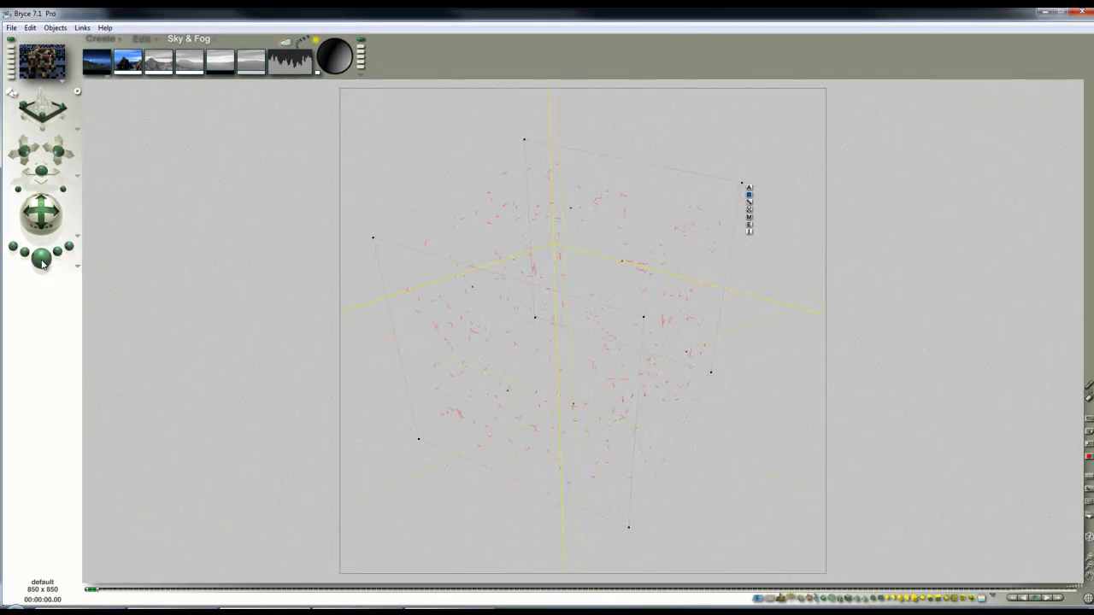
key("ctrl+r")
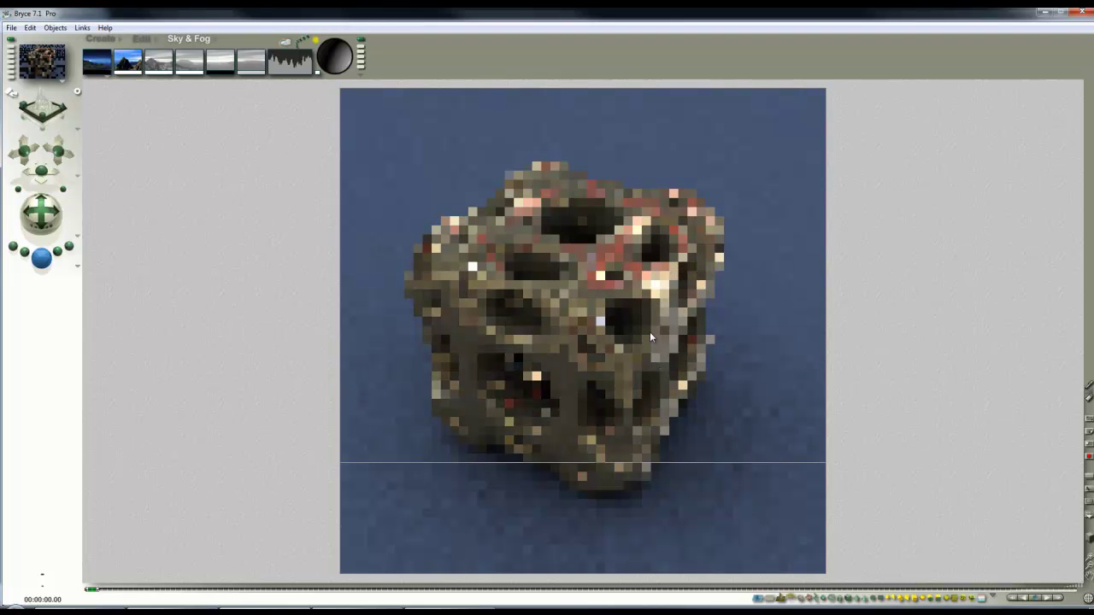
left_click(617, 344)
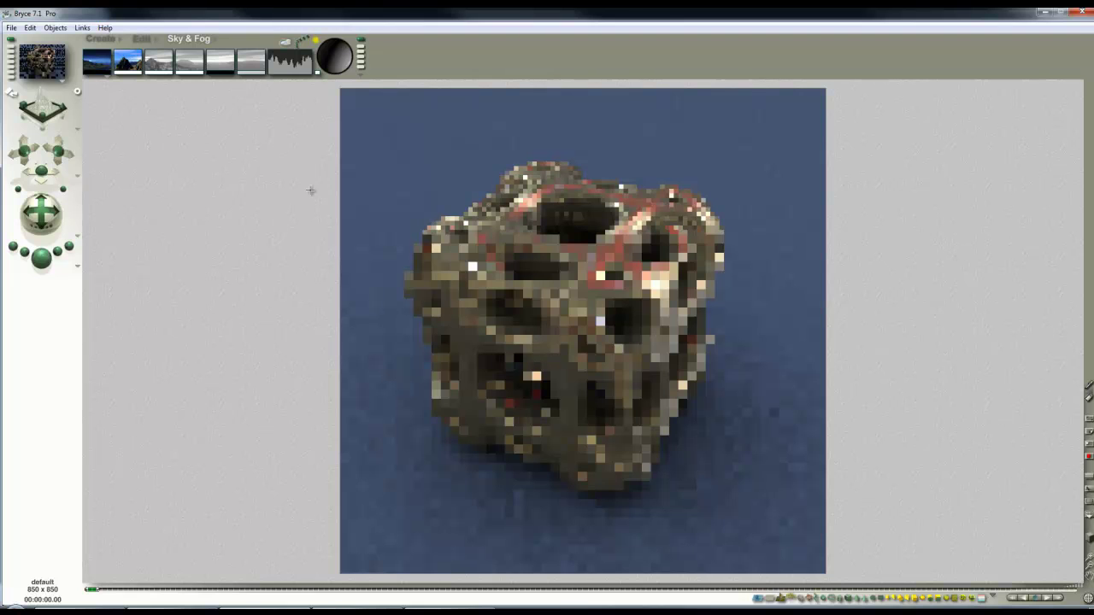
Step: Raise the HDRI Effect to 15, accept the sky settings and render the scene
left_click(285, 47)
left_click(573, 365)
type("15")
key("Return")
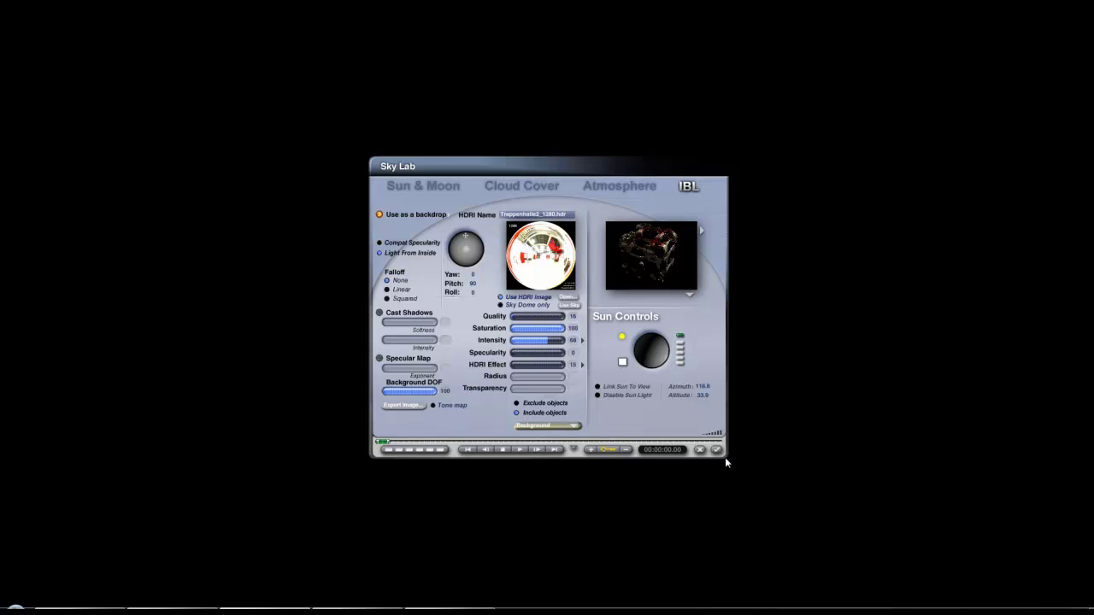
left_click(716, 451)
left_click(42, 260)
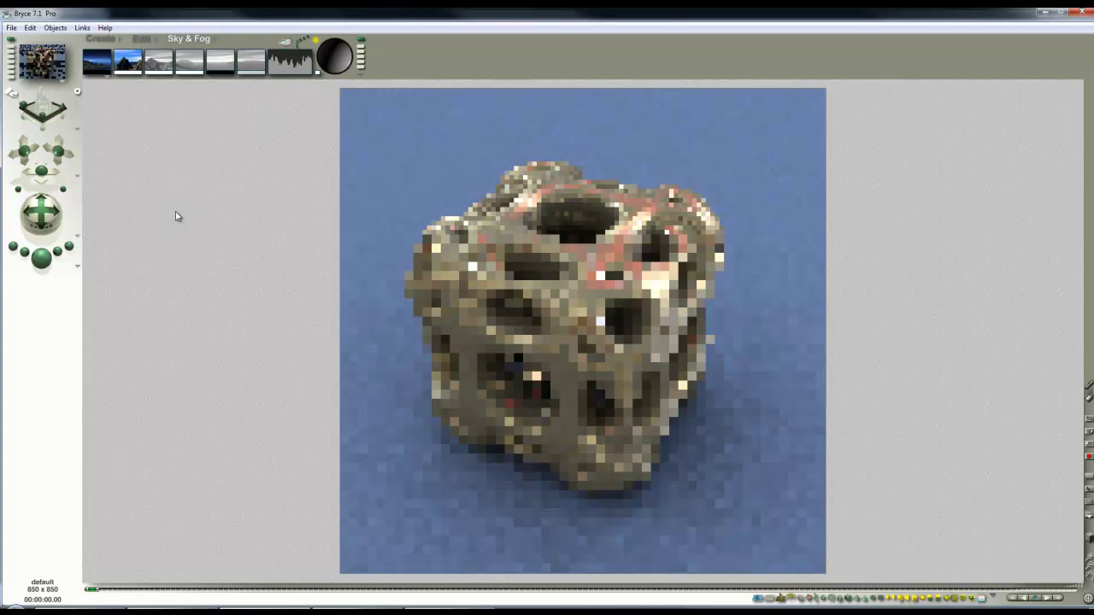
Step: Enable Cast Shadows for the image-based light at softness 0 and intensity 100, and render the scene
left_click(301, 40)
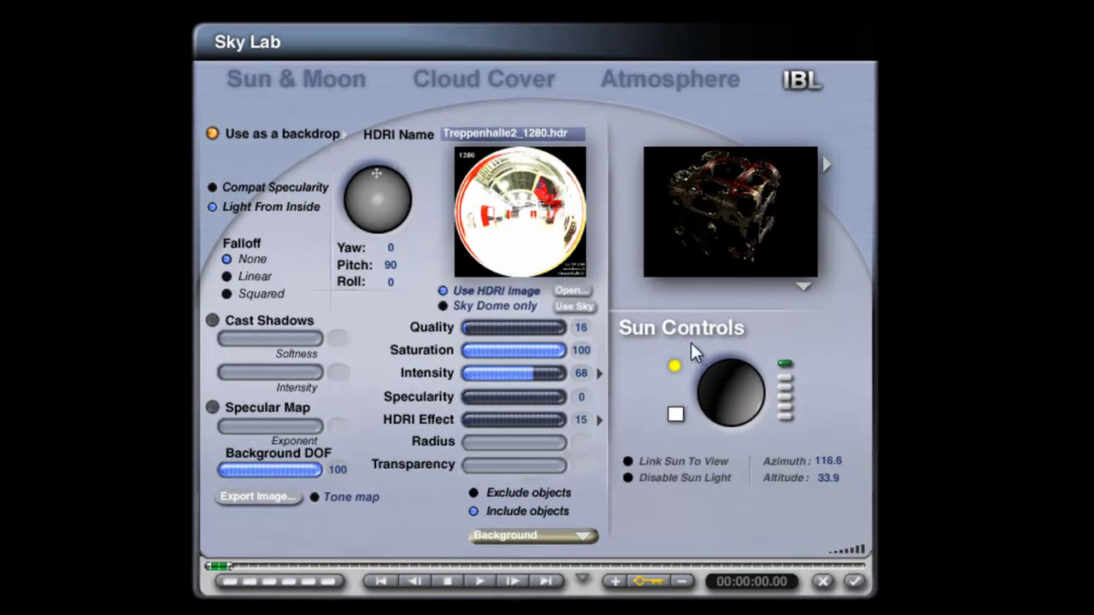
left_click(212, 320)
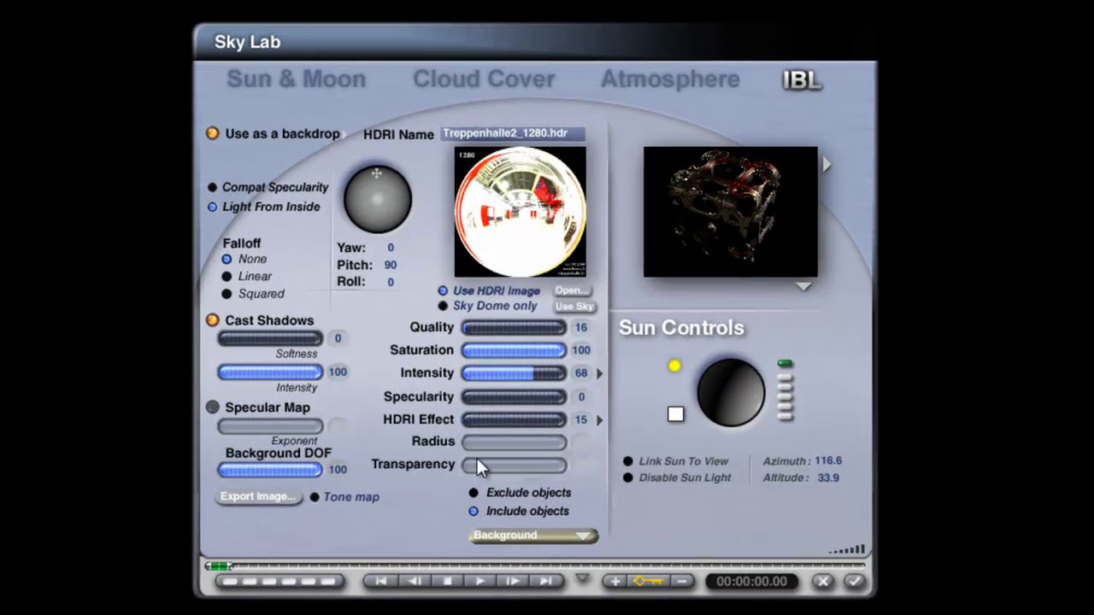
left_click(854, 582)
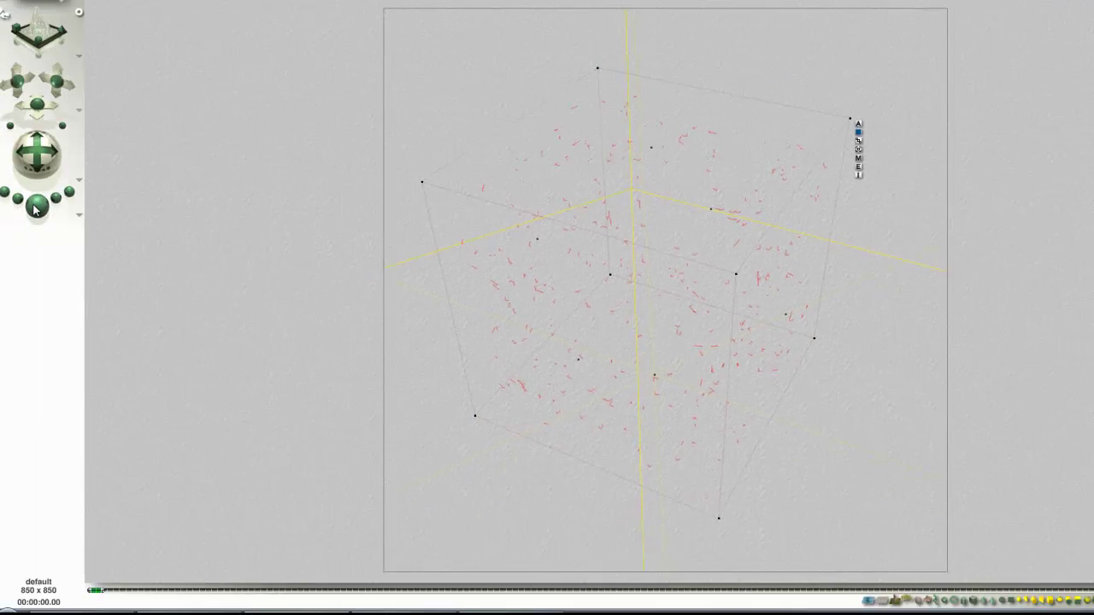
left_click(45, 205)
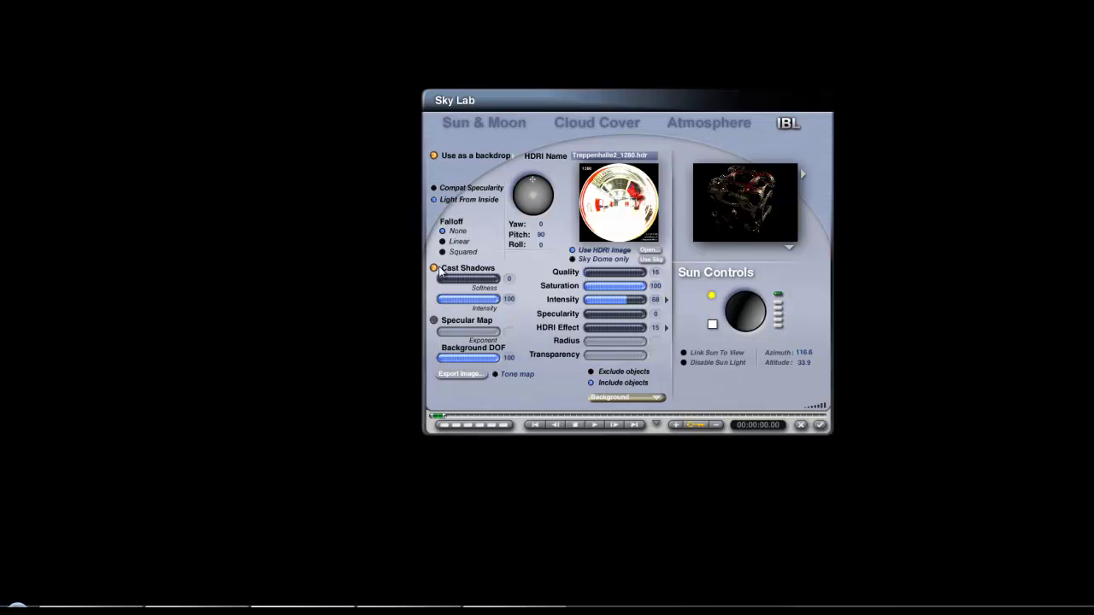
Step: Turn off Cast Shadows for the image-based light and accept the sky settings
left_click(438, 269)
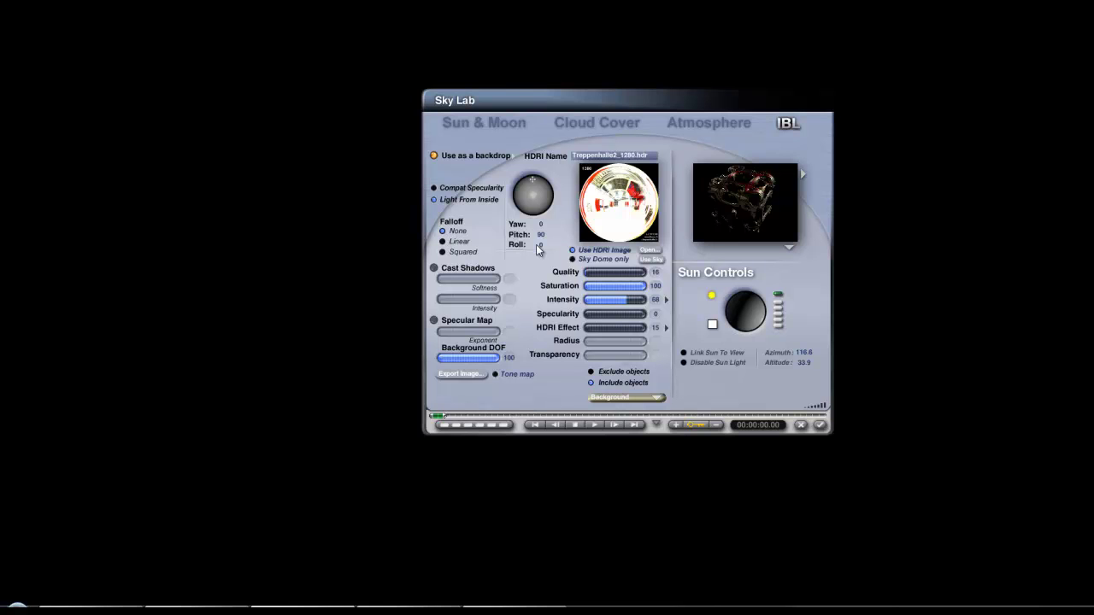
left_click(820, 425)
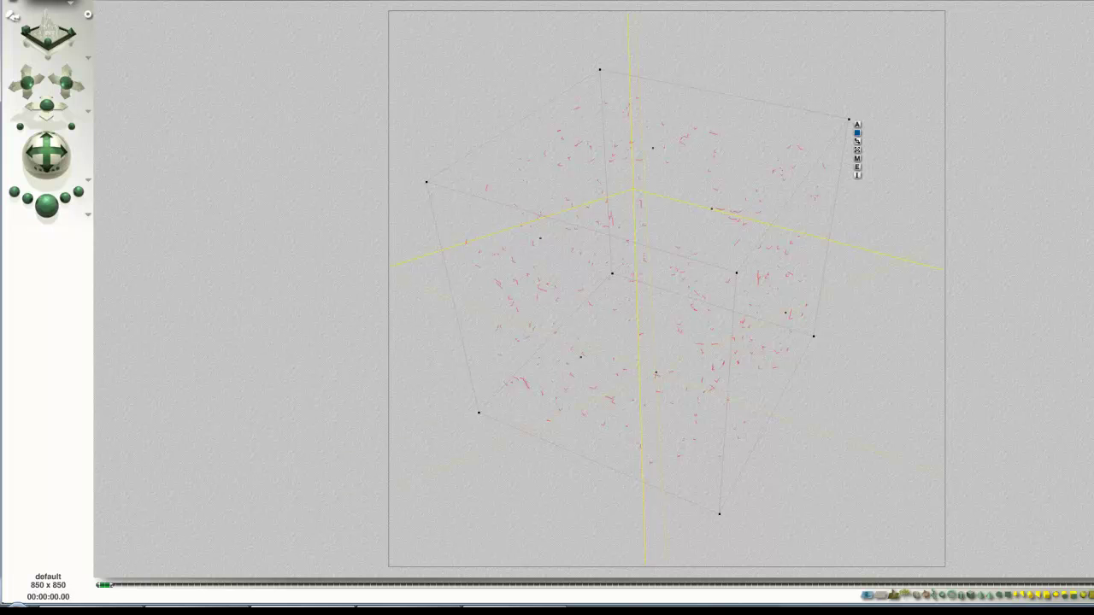
Step: Set the document resolution to 600 x 600 with constrained proportions
left_click(17, 5)
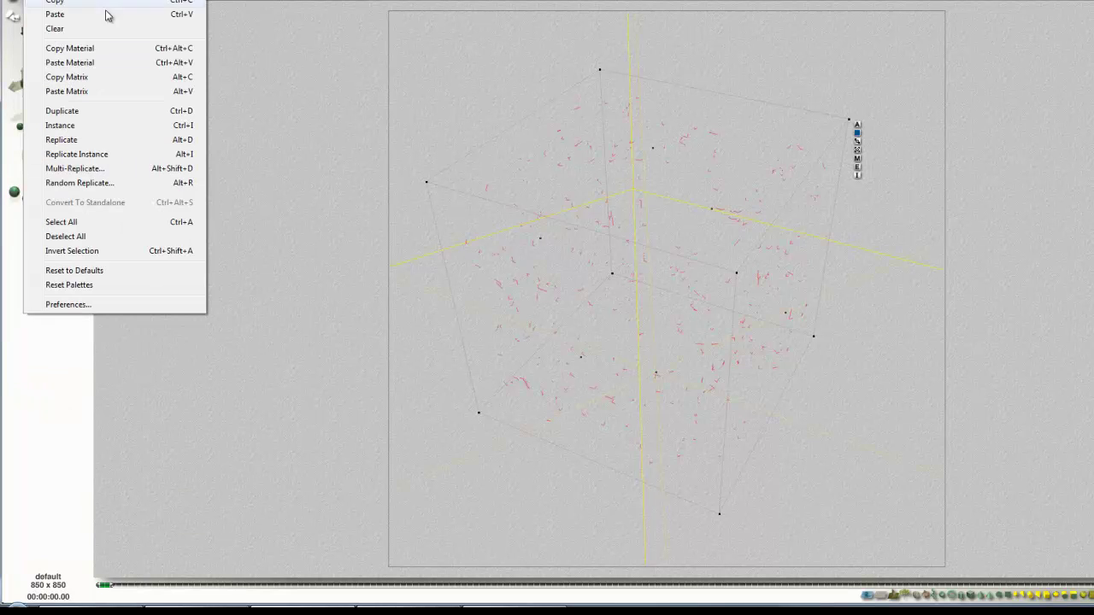
key("Escape")
key("ctrl+alt+n")
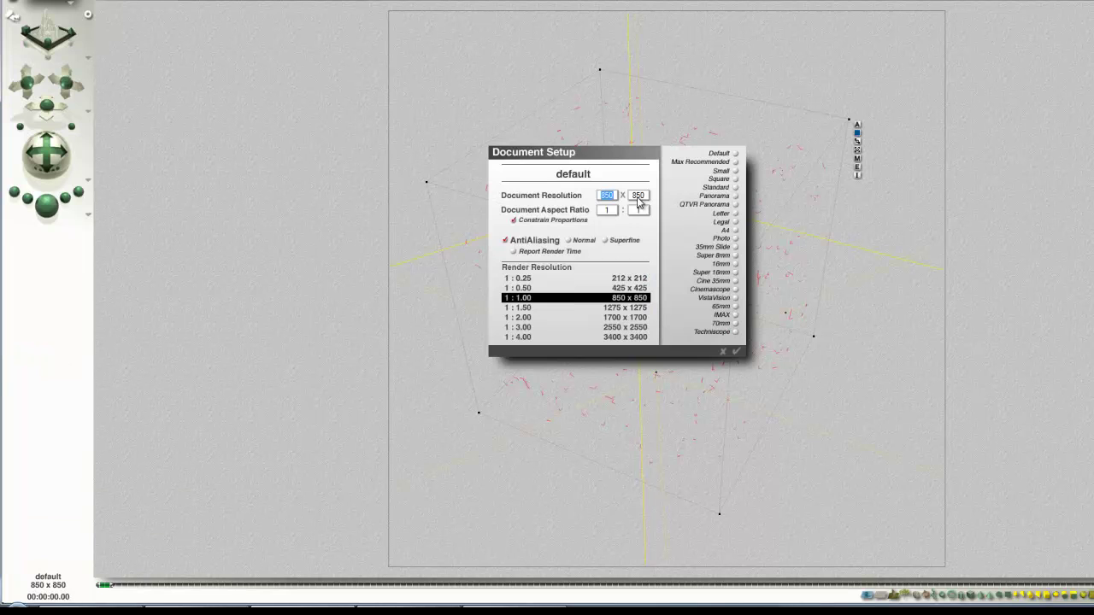
type("600")
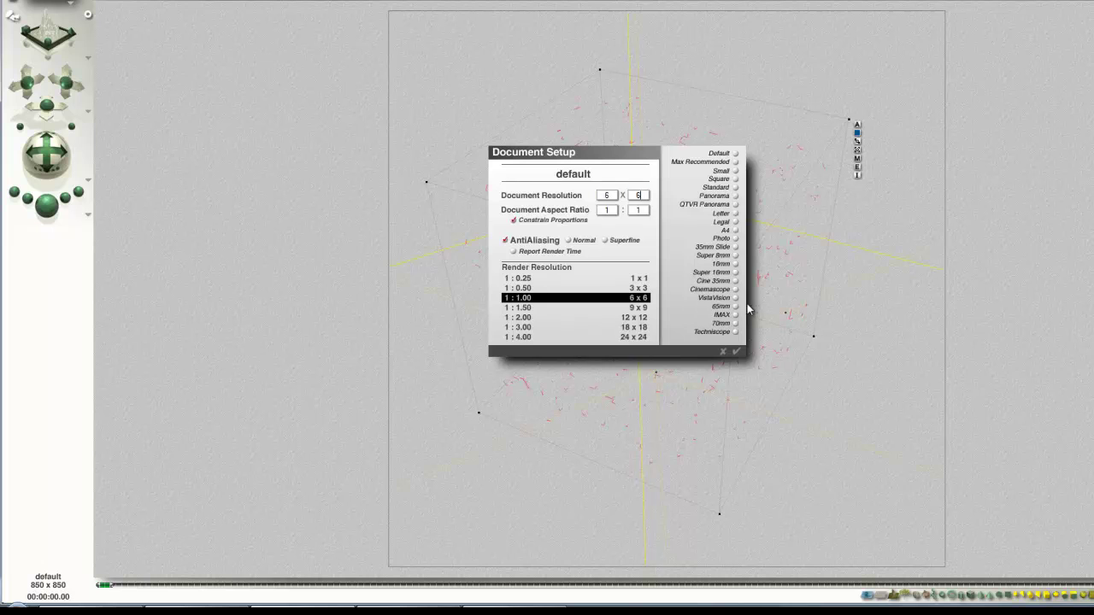
left_click(736, 353)
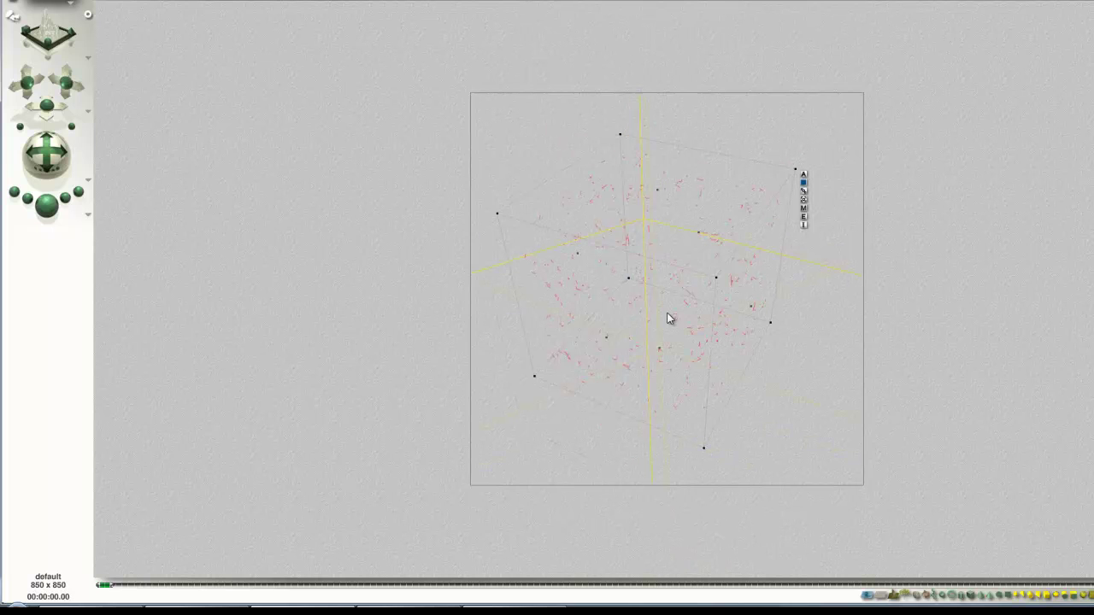
Step: Set the premium render quality to 256 rays per pixel and start the final render
left_click(89, 219)
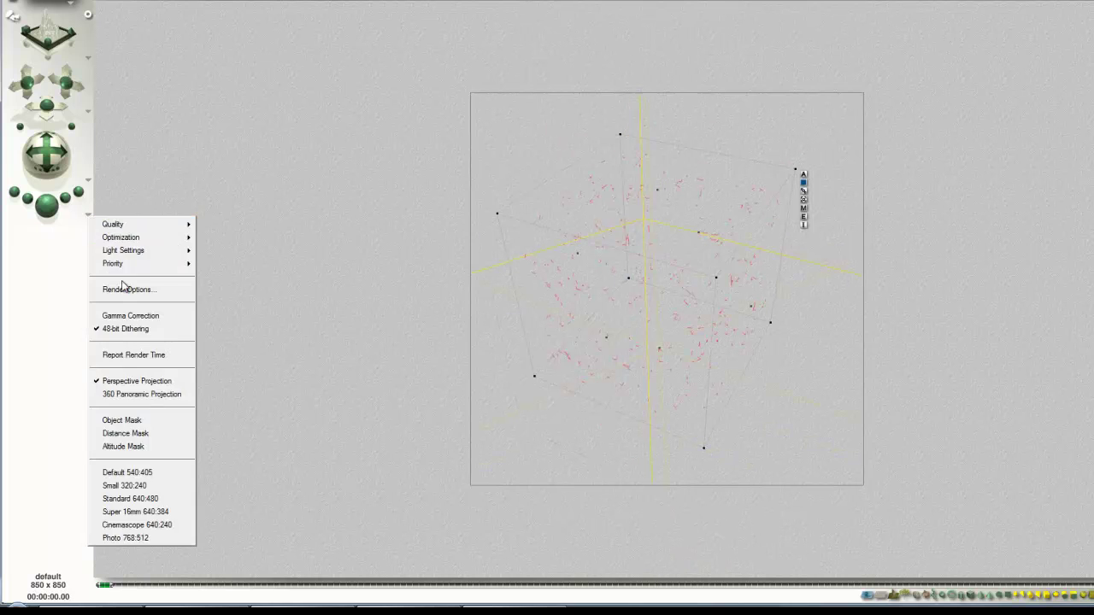
left_click(129, 287)
left_click(479, 234)
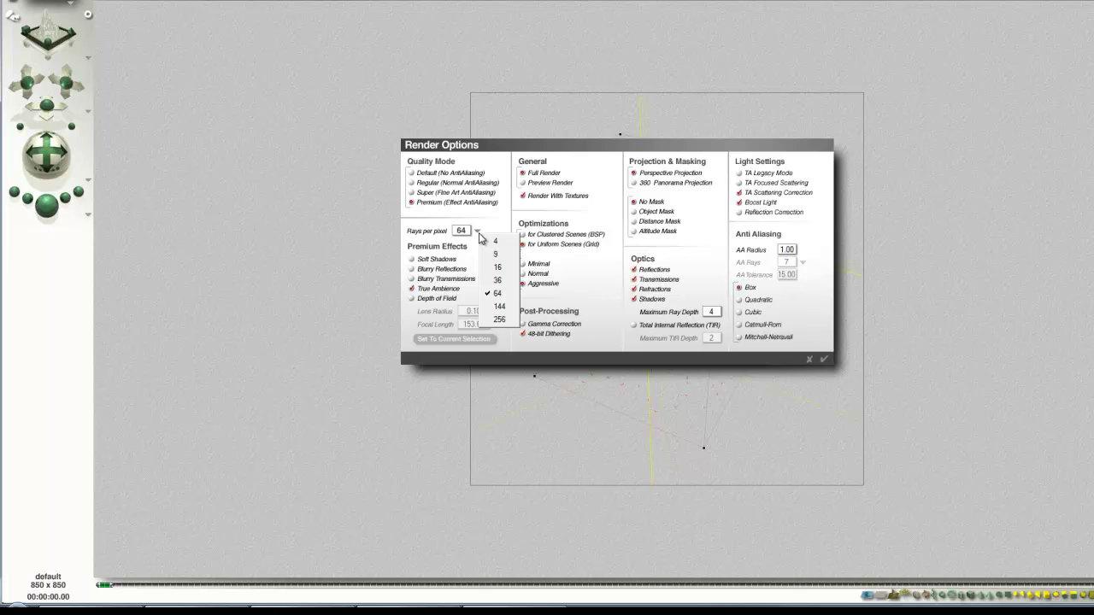
left_click(499, 320)
left_click(823, 360)
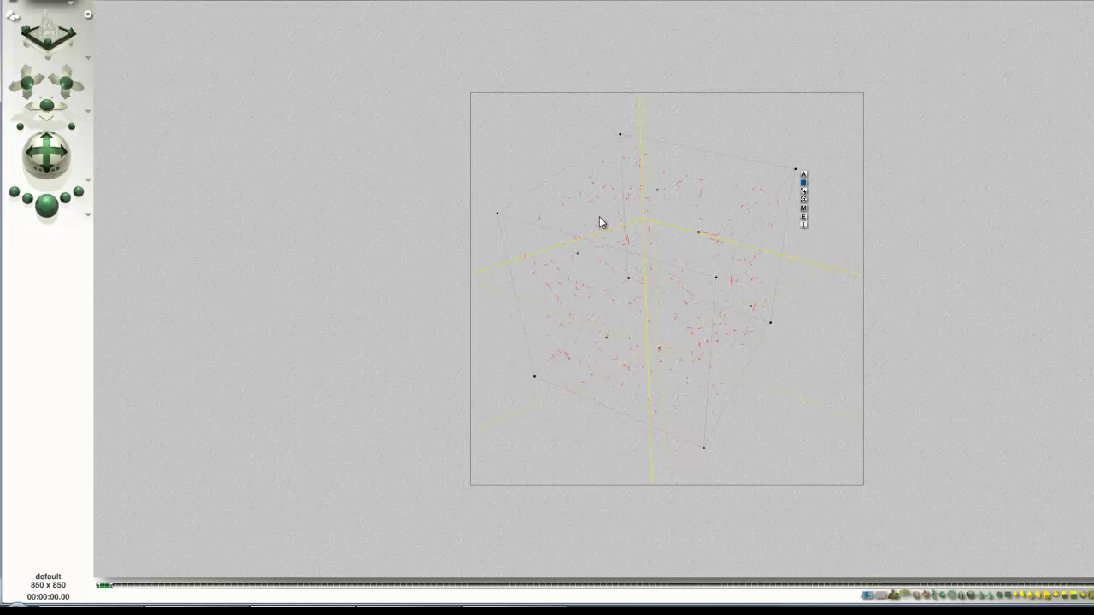
left_click(47, 212)
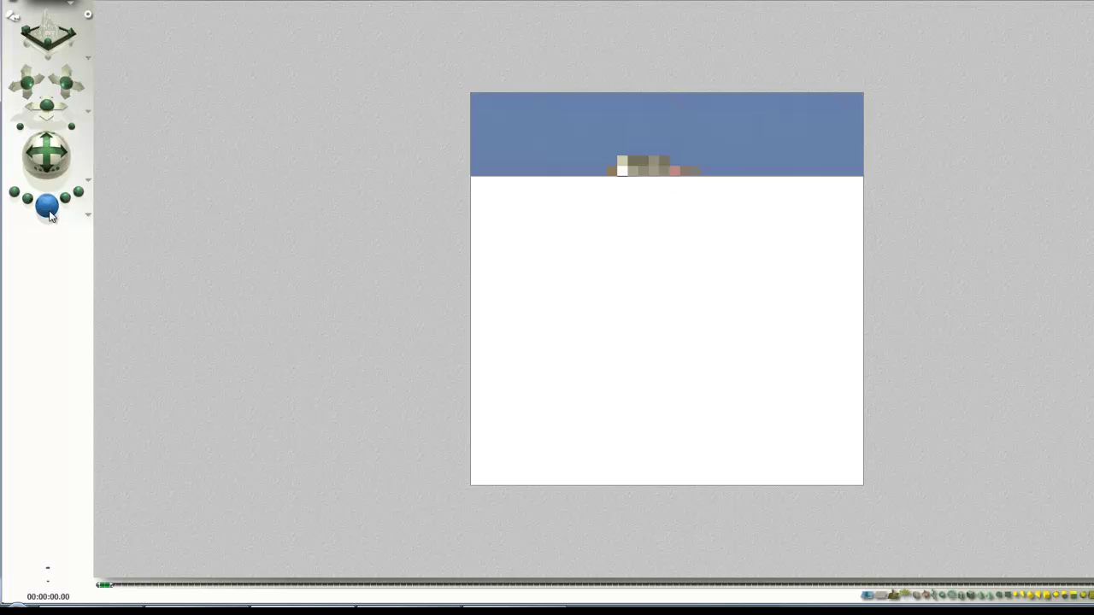